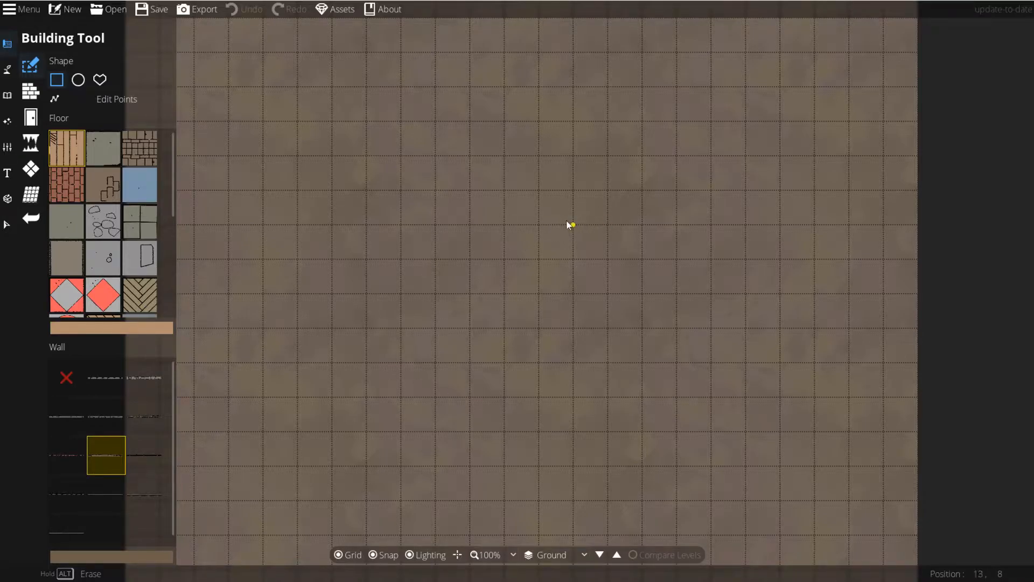
- Draw wood-floored rooms of 4 by 6, 3 by 6 and 5 by 2 squares, linked by one-square-wide corridors
drag(507, 260, 548, 196)
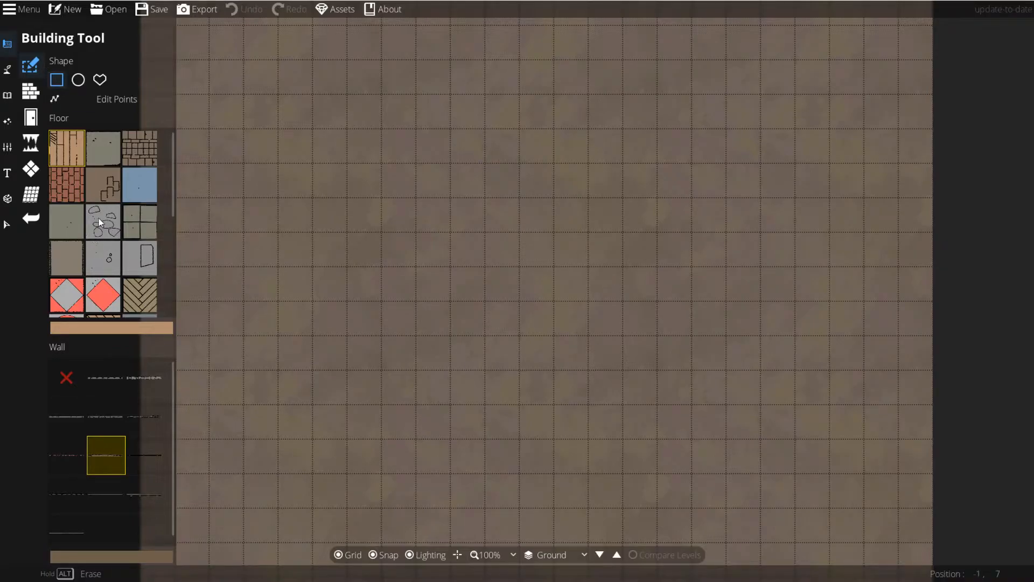
drag(346, 93, 485, 301)
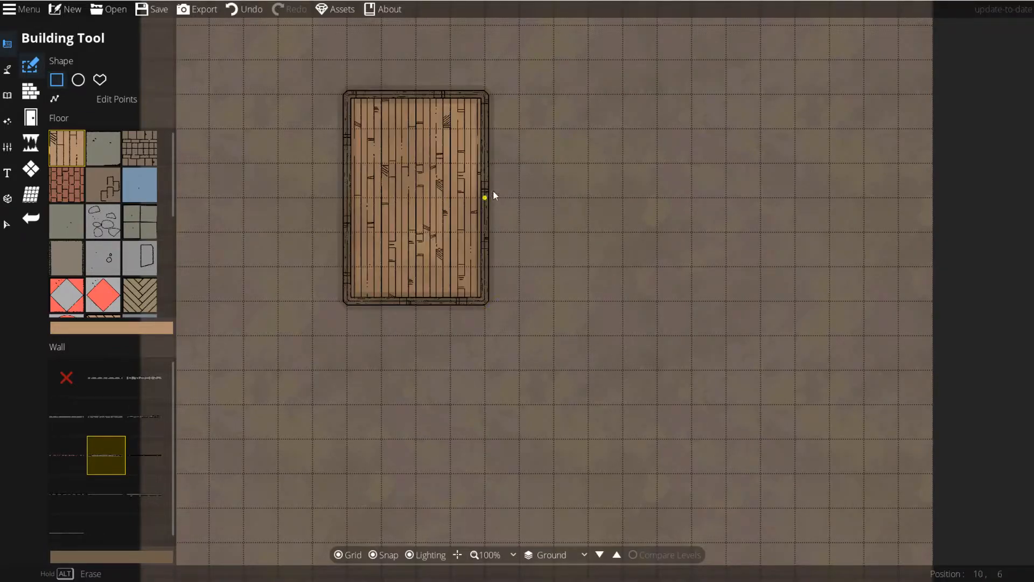
drag(493, 192, 729, 232)
drag(553, 199, 658, 405)
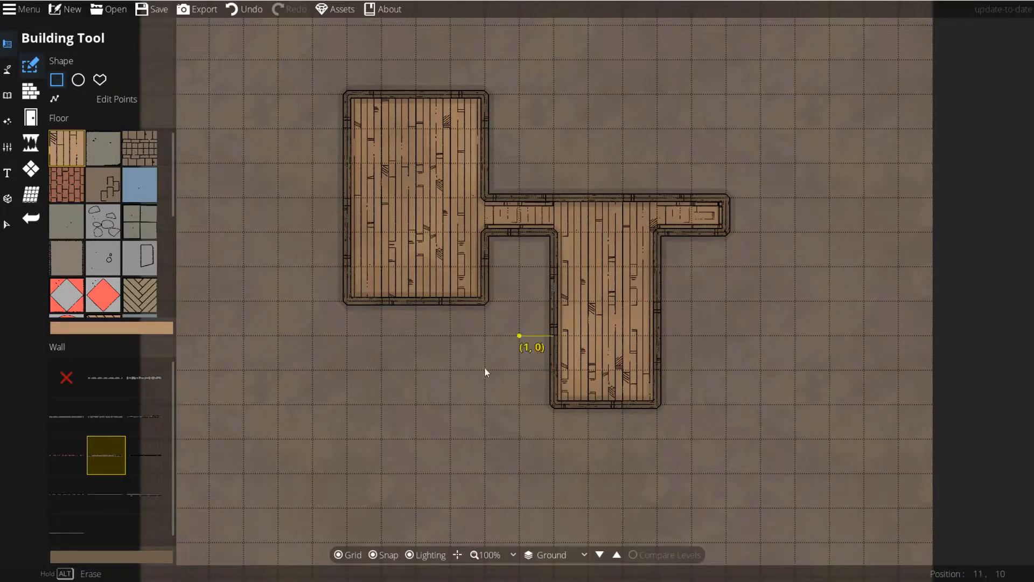
drag(553, 403, 381, 334)
drag(446, 336, 424, 299)
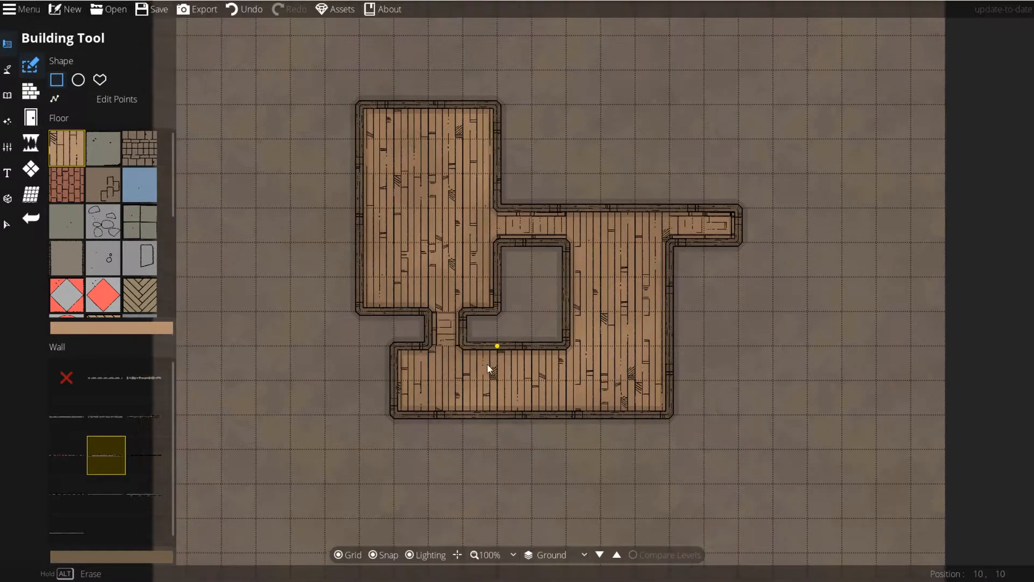
- Undo all the wood-floored rooms and corridors on the ground level
scroll(488, 368, up, 4)
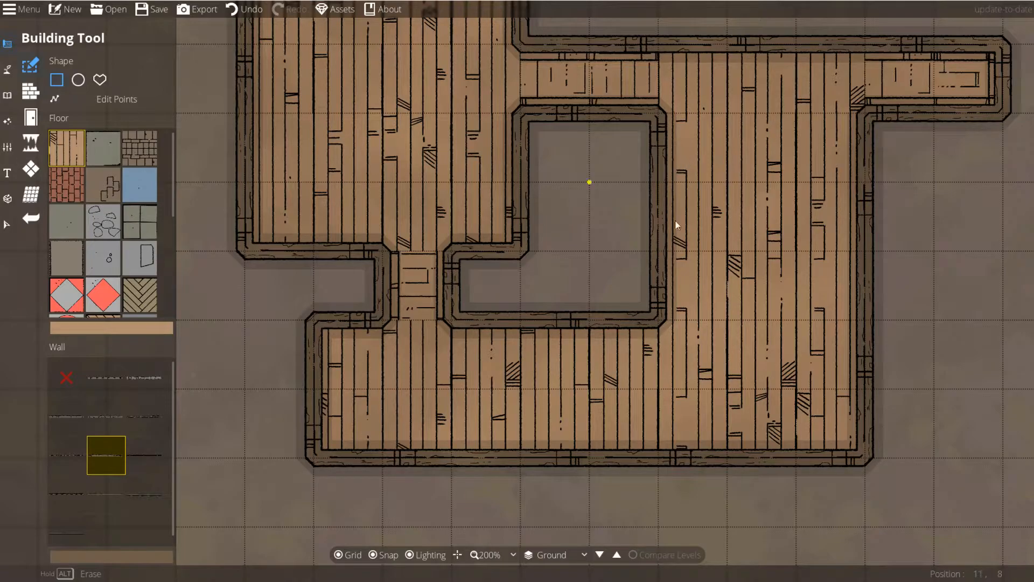
drag(743, 262, 599, 216)
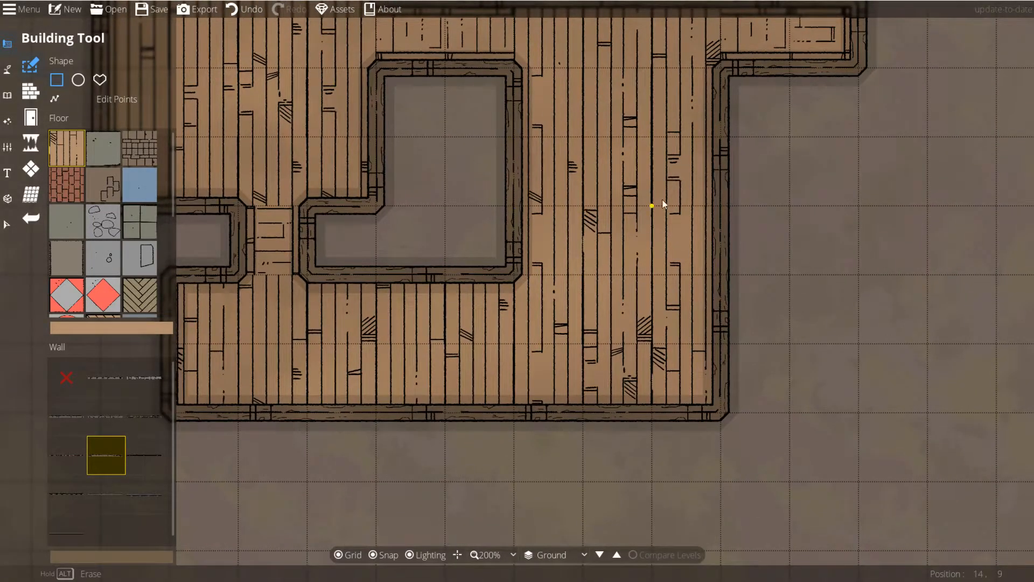
drag(587, 250, 635, 315)
key(ctrl+z)
key(ctrl+z)
key(ctrl+z)
key(ctrl+z)
key(ctrl+z)
key(ctrl+z)
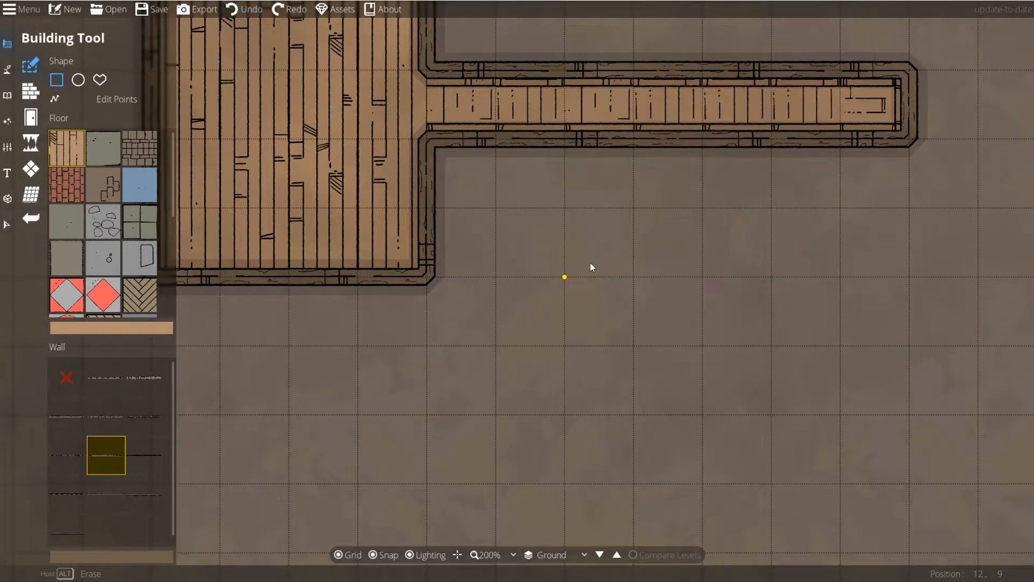
key(ctrl+z)
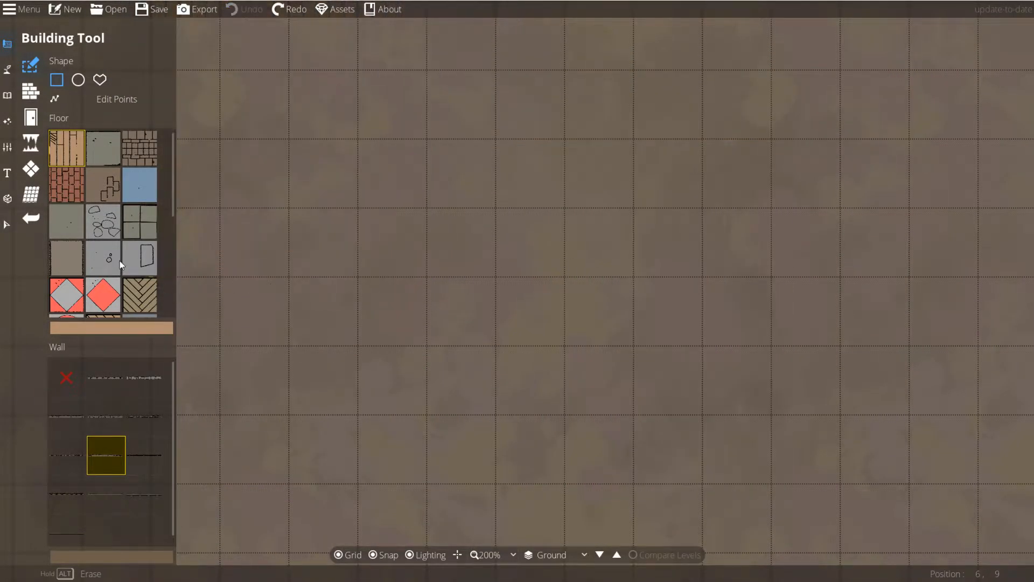
- Try out the grey tiled floor on a room of 4 by 4 squares and undo it
scroll(120, 264, down, 2)
scroll(119, 261, down, 2)
click(68, 264)
drag(360, 141, 633, 381)
key(ctrl+z)
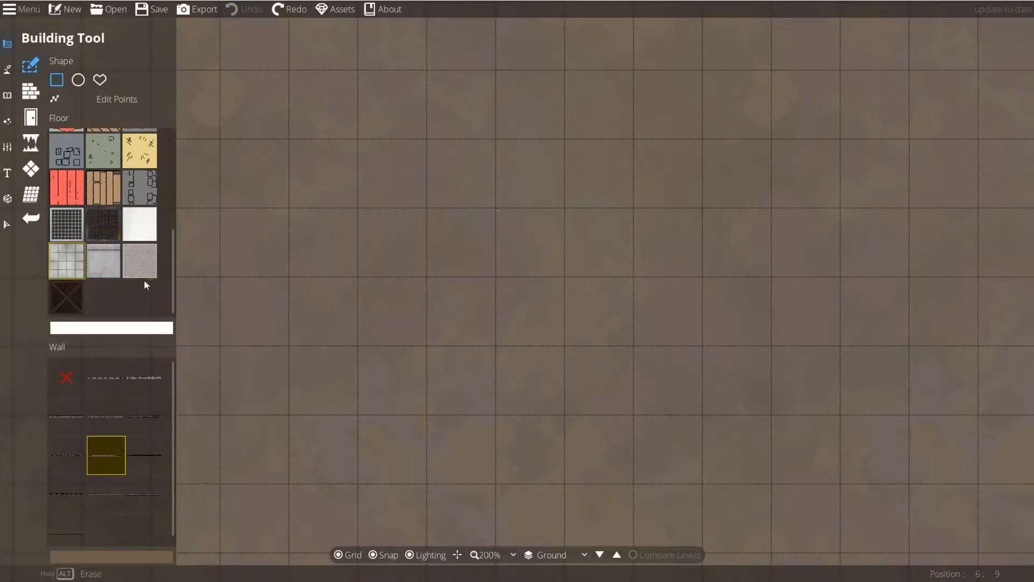
drag(333, 194, 633, 483)
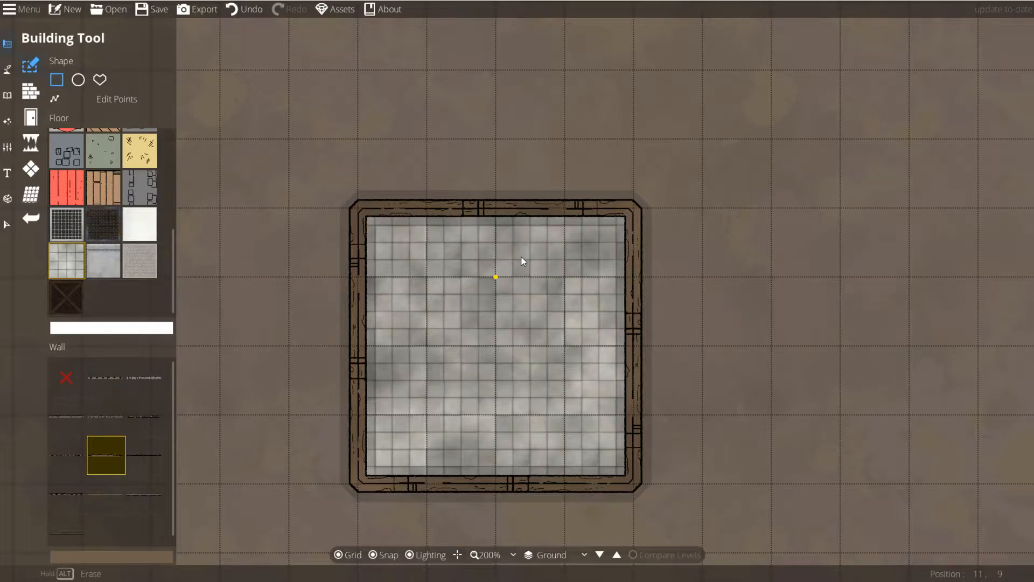
click(30, 172)
key(ctrl+z)
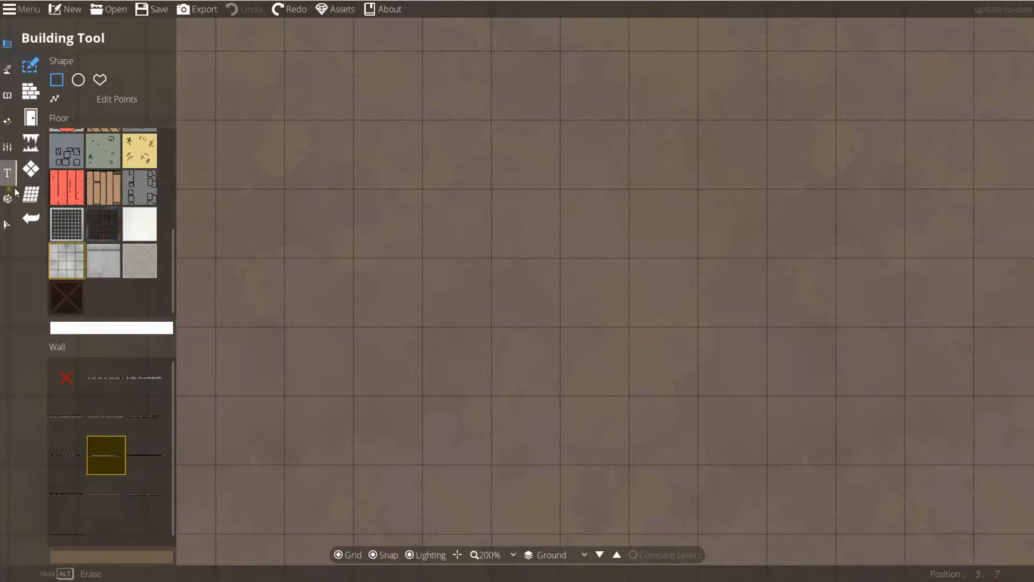
- Create a new level labelled New Level without cloning, and switch to it on creation
click(7, 147)
click(61, 93)
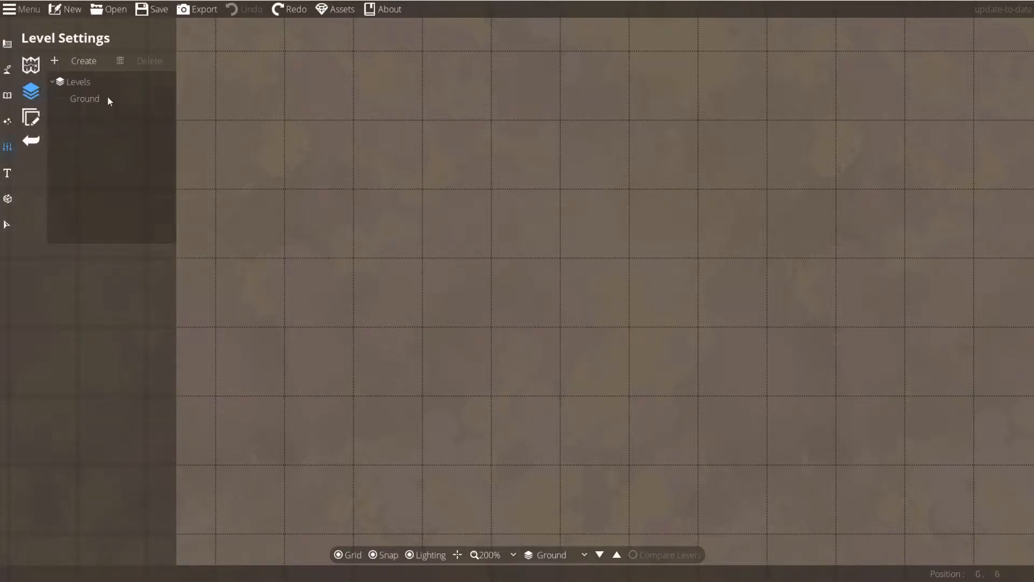
click(78, 62)
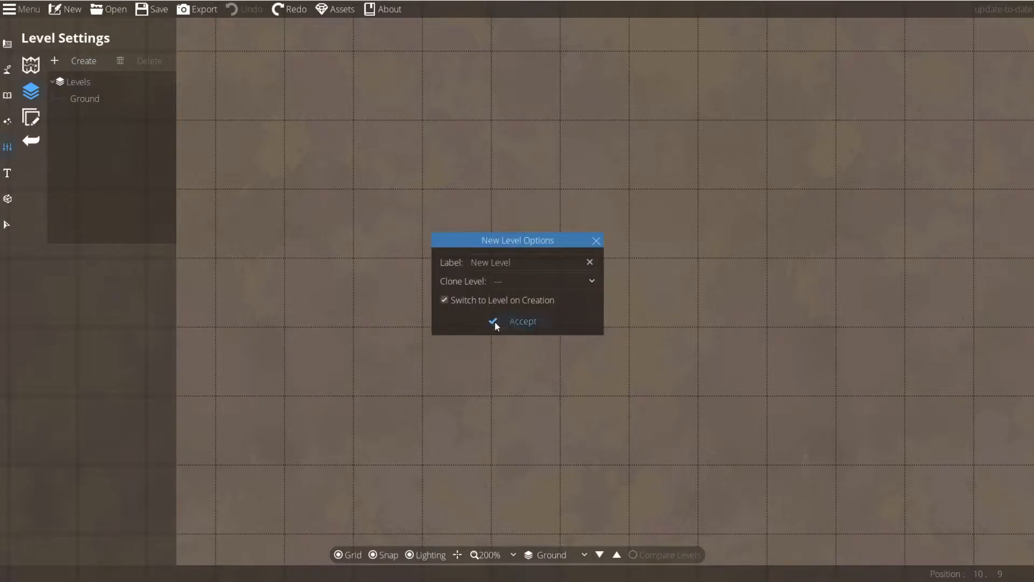
click(492, 321)
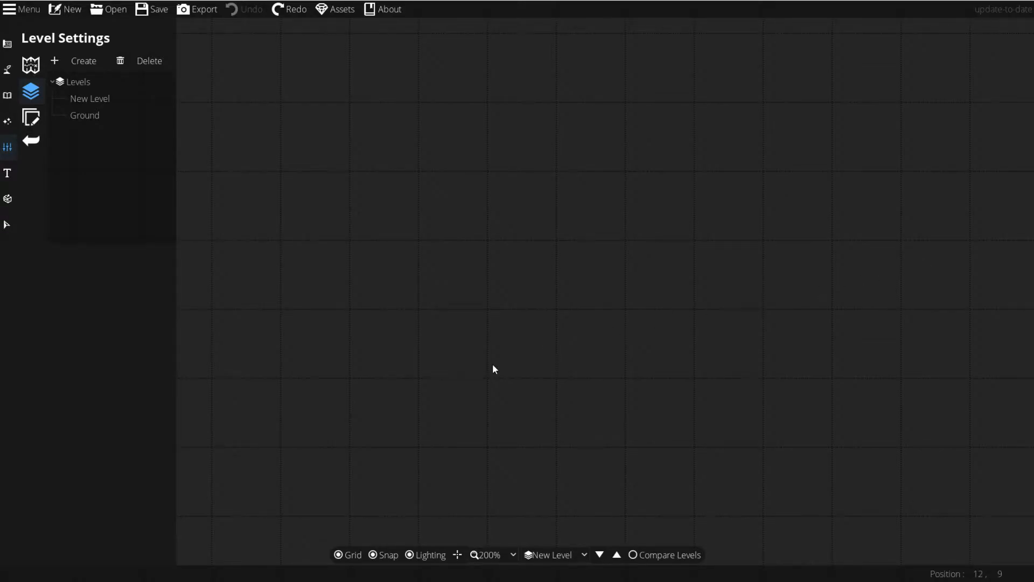
- Set the Wall Tool to the Wall Hivehall style
click(7, 43)
click(59, 90)
mouse_move(108, 278)
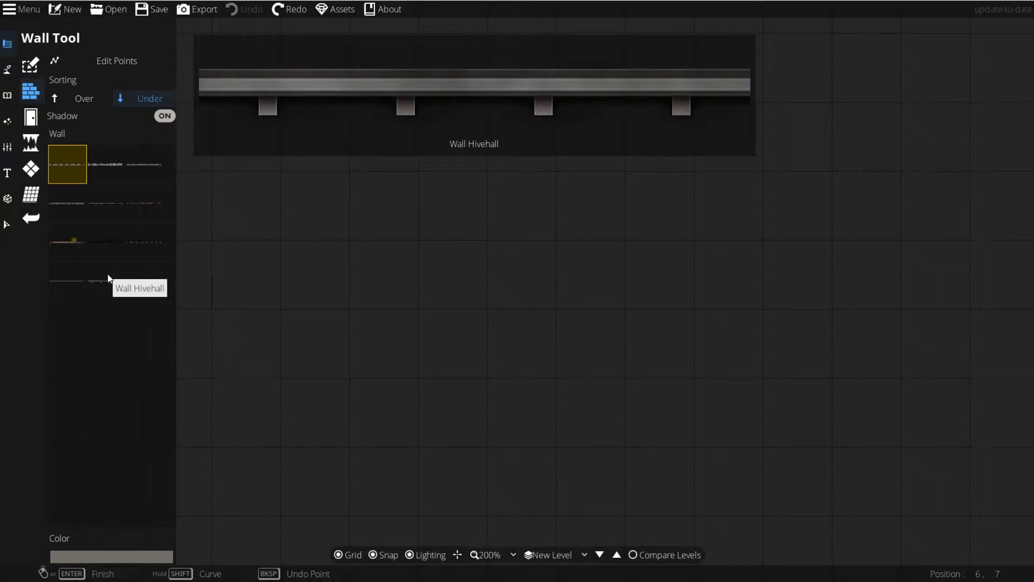
click(109, 278)
- Try a straight wall five squares long, turning the wall shadow off and undoing the trial segment
click(680, 178)
click(345, 159)
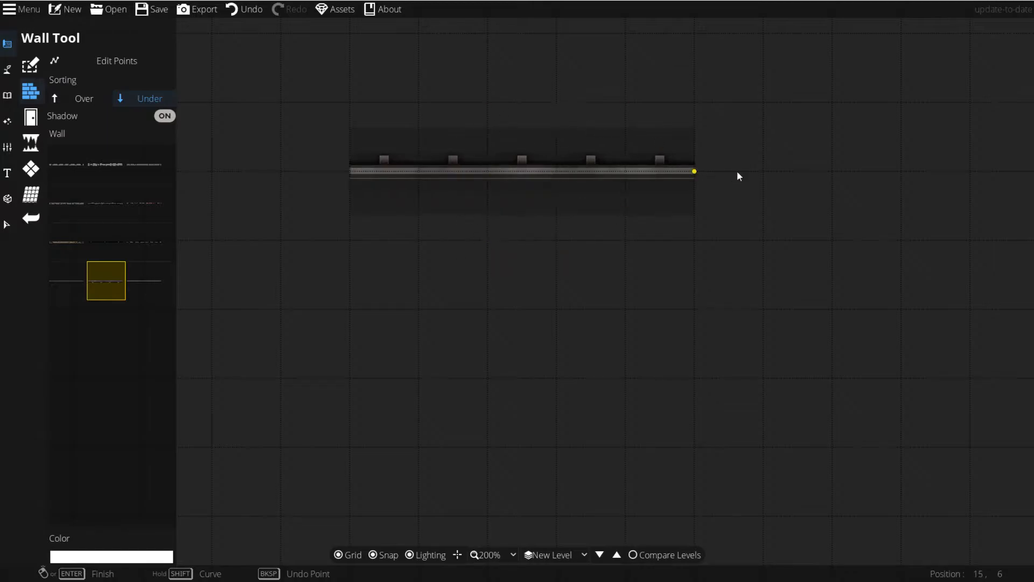
drag(774, 170, 790, 231)
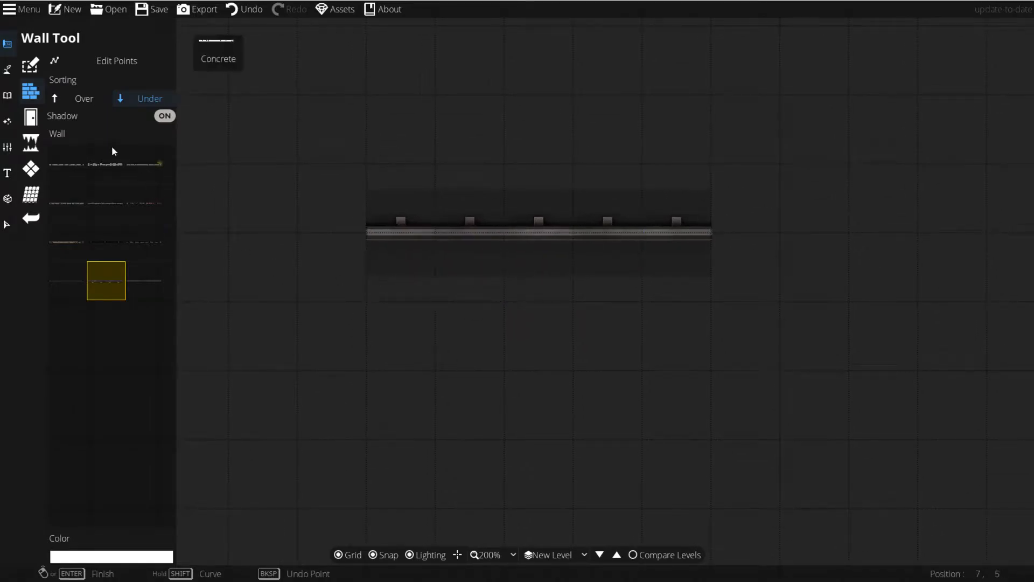
click(165, 115)
key(ctrl+z)
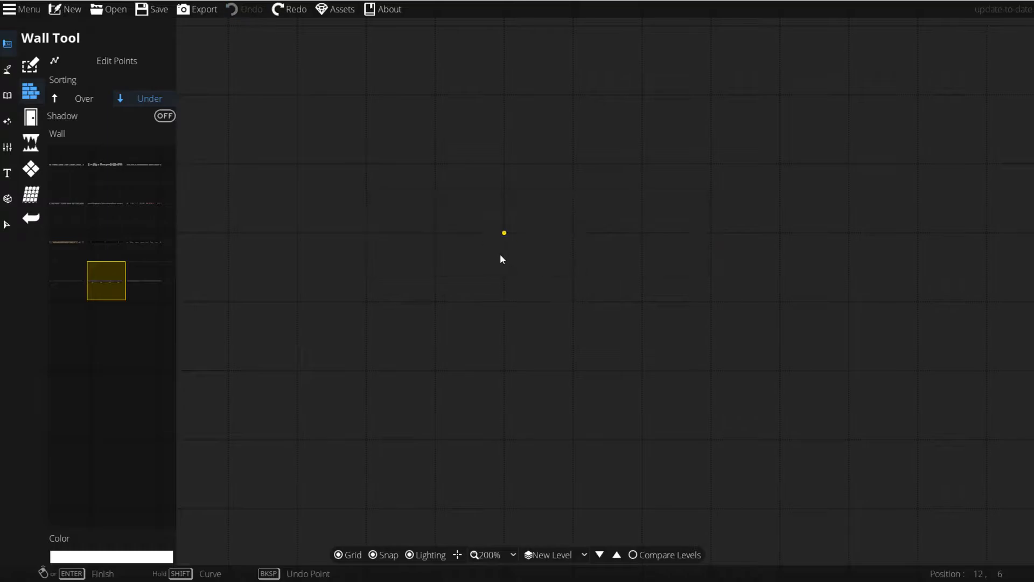
- Draw a closed rectangular Wall Hivehall outline 5 squares wide and 2 squares high
click(431, 274)
click(431, 137)
click(772, 146)
click(778, 269)
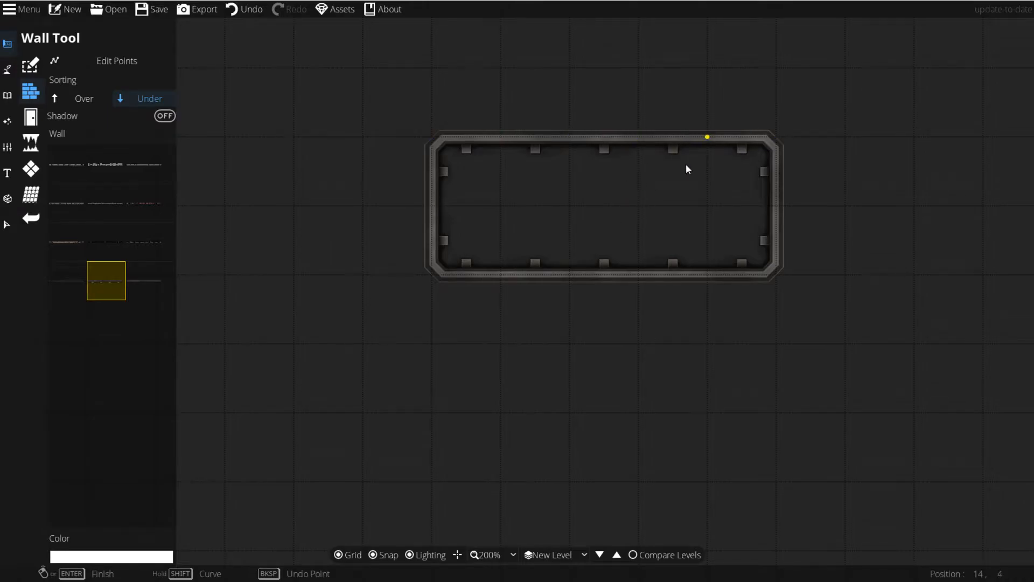
- Draw a second closed Wall Hivehall outline, 4 squares wide and 1 square high, below the first one
click(483, 472)
click(509, 332)
key(ctrl+z)
click(697, 430)
click(504, 420)
click(512, 342)
click(750, 322)
right_click(761, 424)
drag(775, 177, 753, 209)
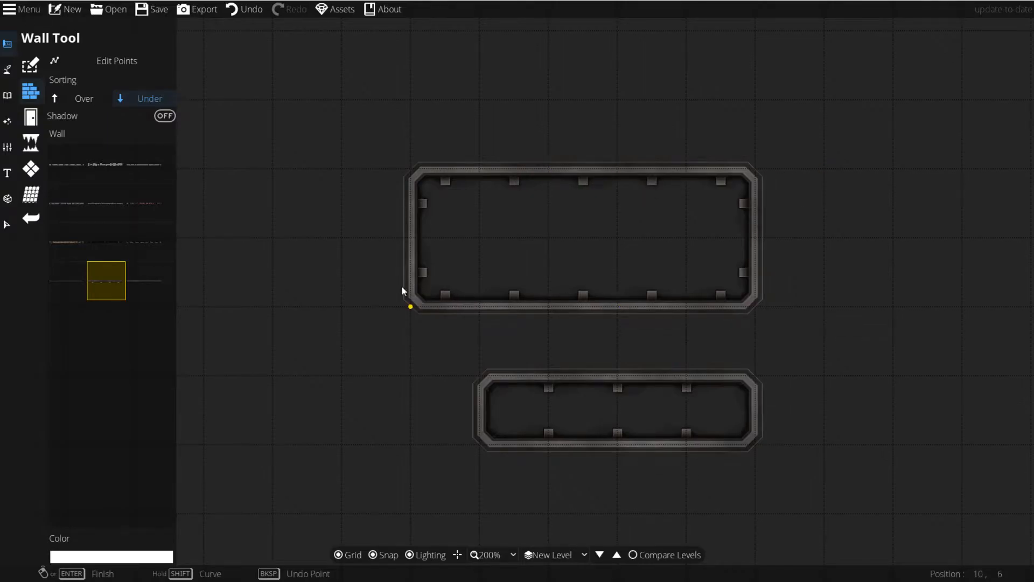
- Draw a straight two-square wall inside the upper outline using the plain matching wall style without supports
click(144, 284)
click(548, 237)
click(686, 237)
right_click(896, 320)
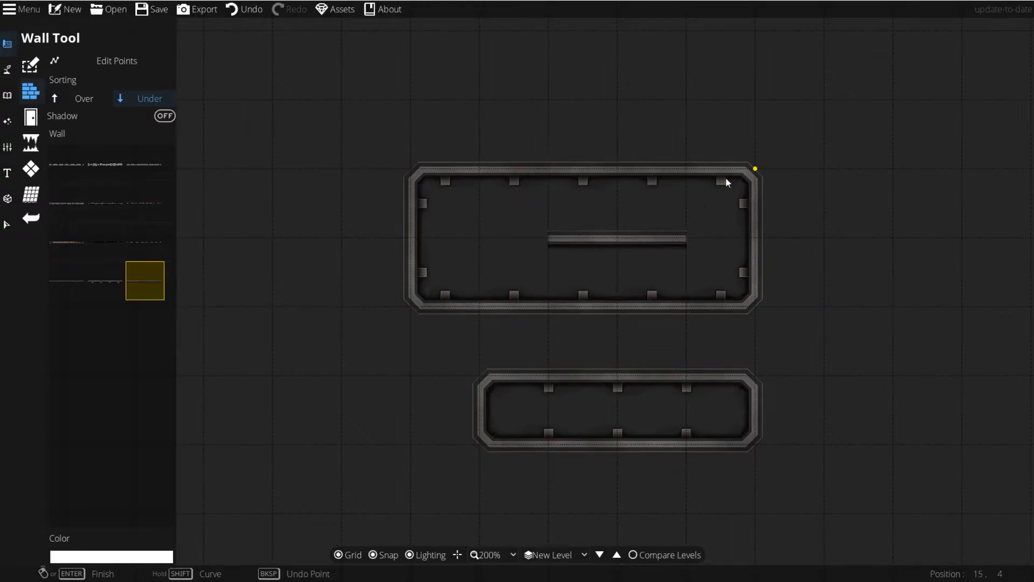
- Undo the inner wall segment and both rectangular wall outlines
key(ctrl+z)
key(ctrl+z)
key(ctrl+z)
scroll(540, 277, down, 3)
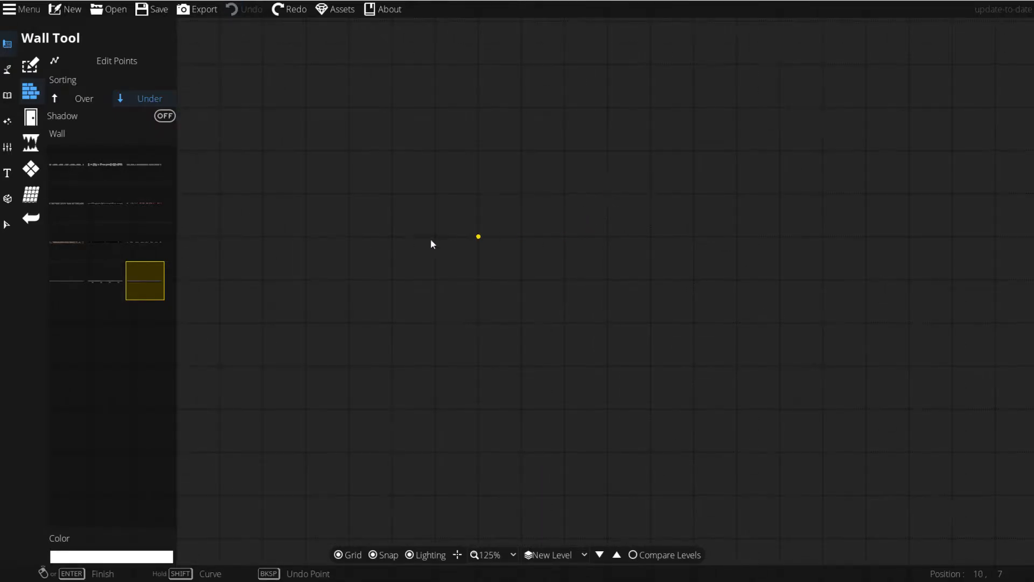
- Draw a closed L-shaped Wall Hivehall corridor two squares wide, spanning 11 squares across and 9 squares down
click(102, 288)
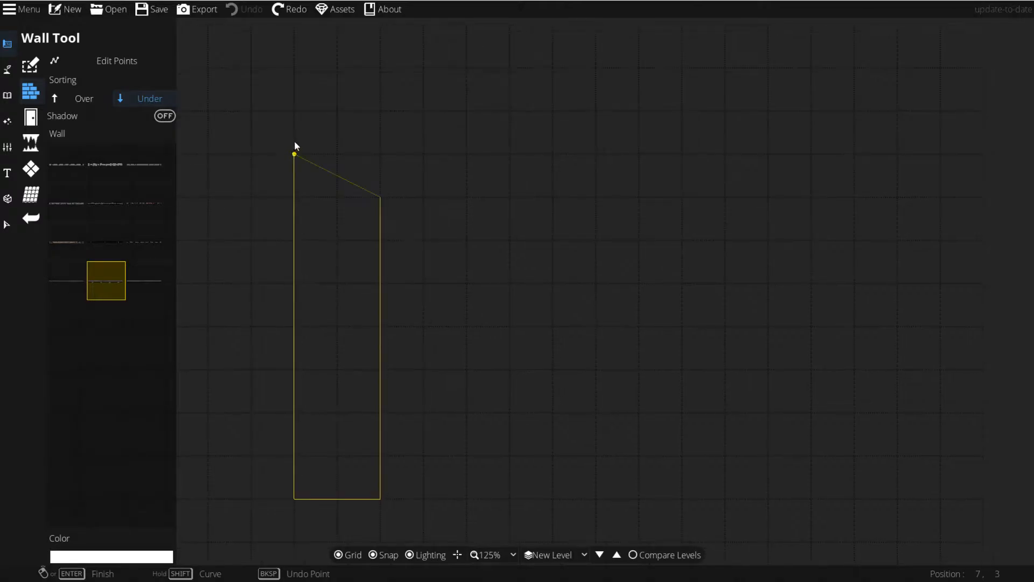
click(295, 112)
click(751, 118)
click(768, 197)
click(382, 199)
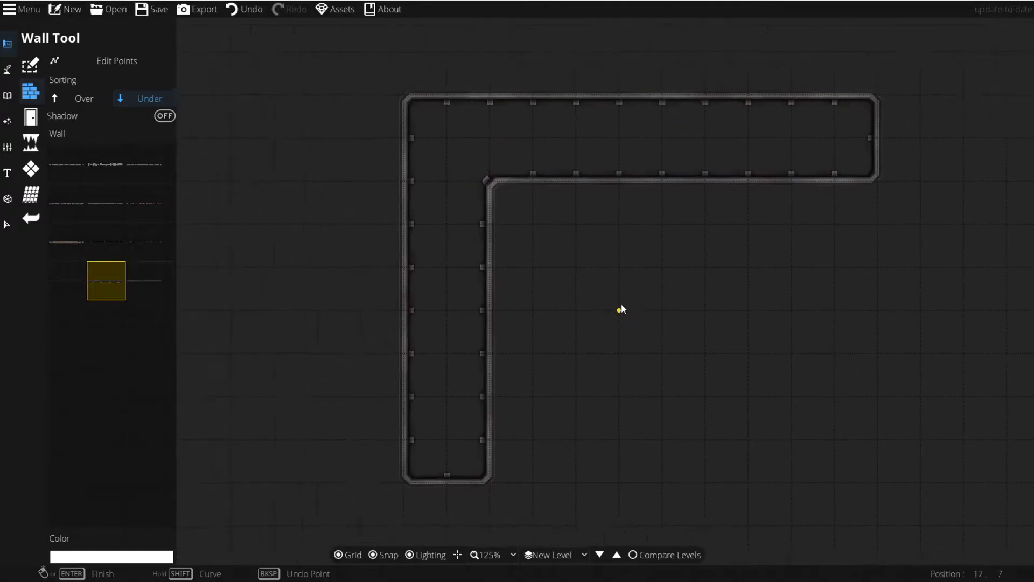
- Examine the L-shaped corridor's inner corner and the supports along its walls
scroll(493, 156, up, 5)
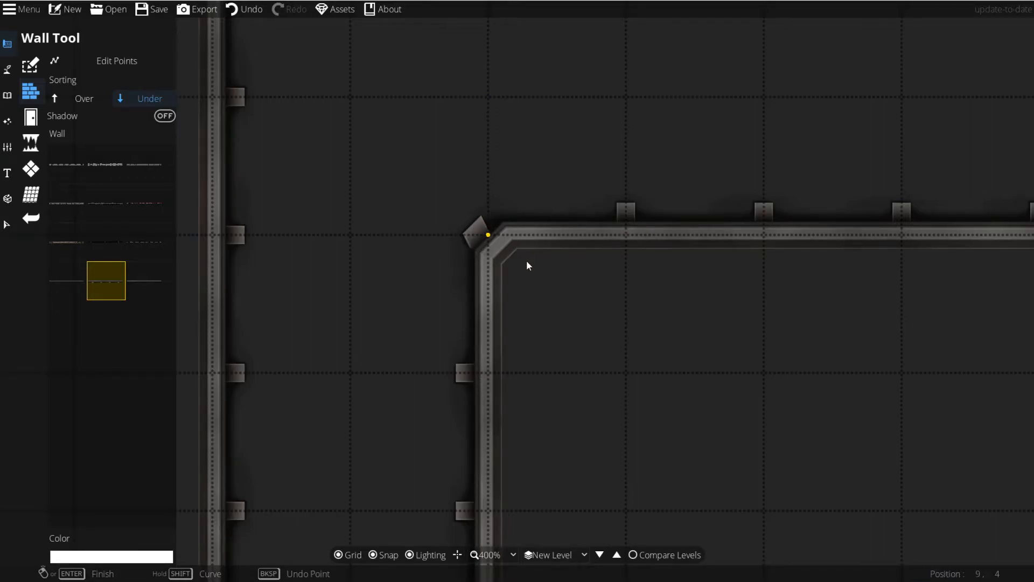
drag(532, 271, 504, 331)
scroll(510, 325, down, 2)
scroll(511, 324, up, 2)
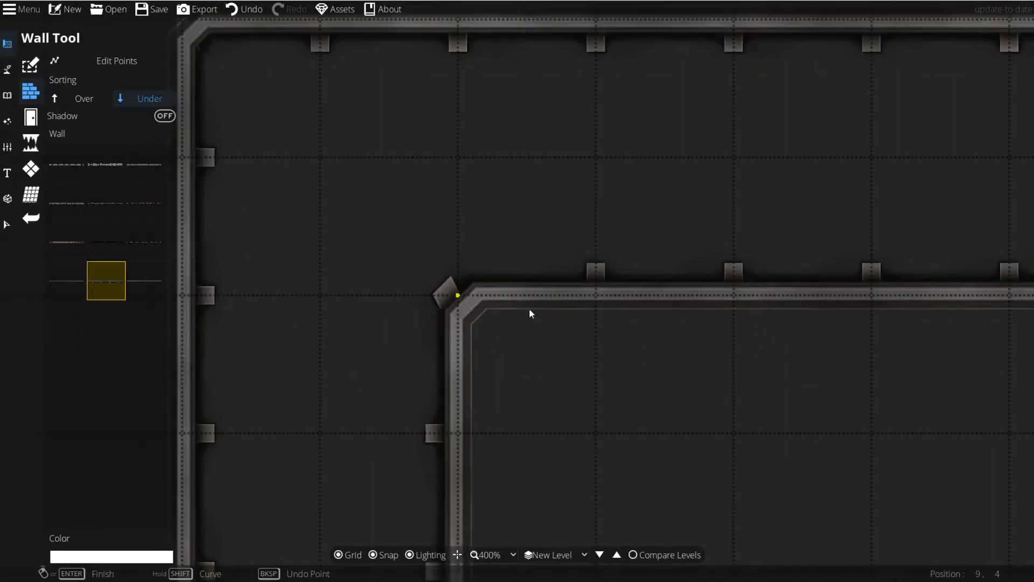
drag(404, 495, 505, 219)
drag(509, 355, 639, 322)
drag(687, 399, 499, 178)
scroll(564, 209, down, 2)
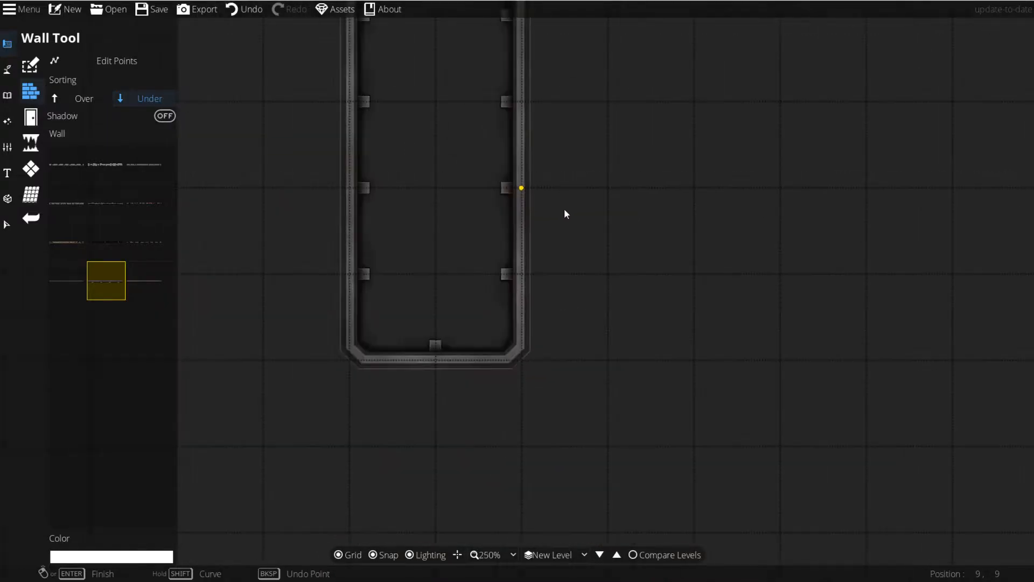
drag(559, 147, 564, 248)
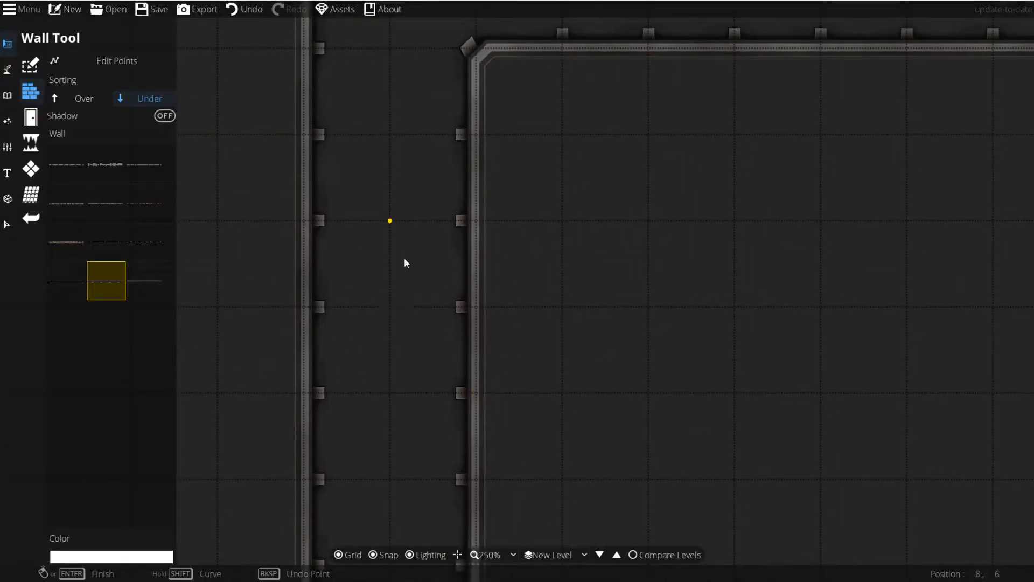
drag(557, 148, 563, 351)
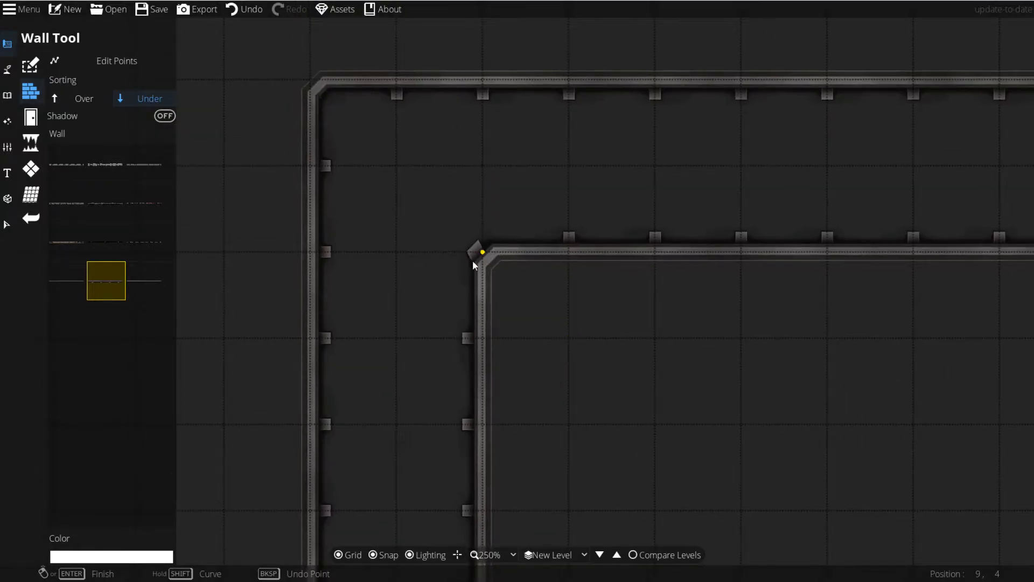
scroll(503, 261, down, 3)
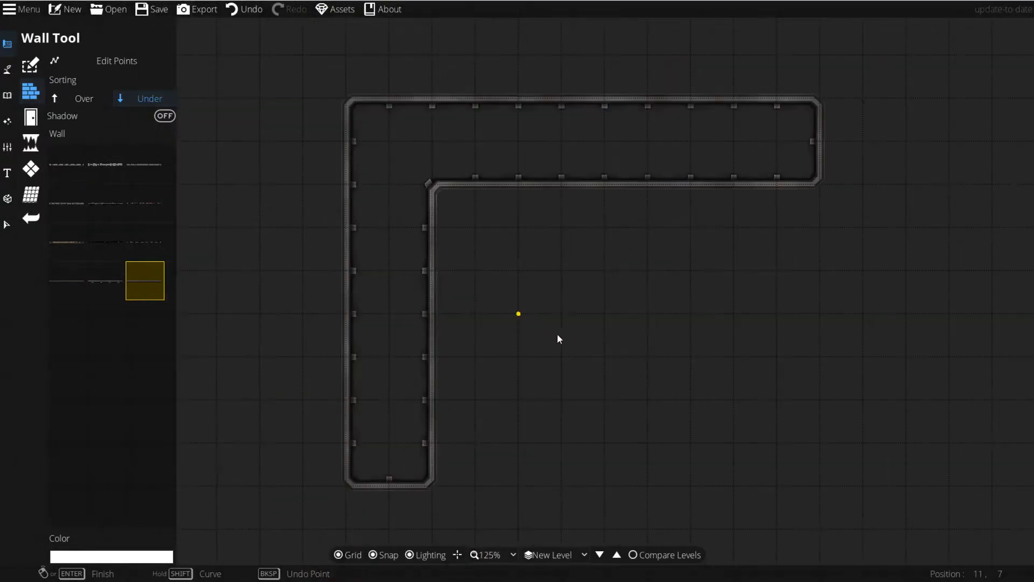
click(541, 395)
click(474, 357)
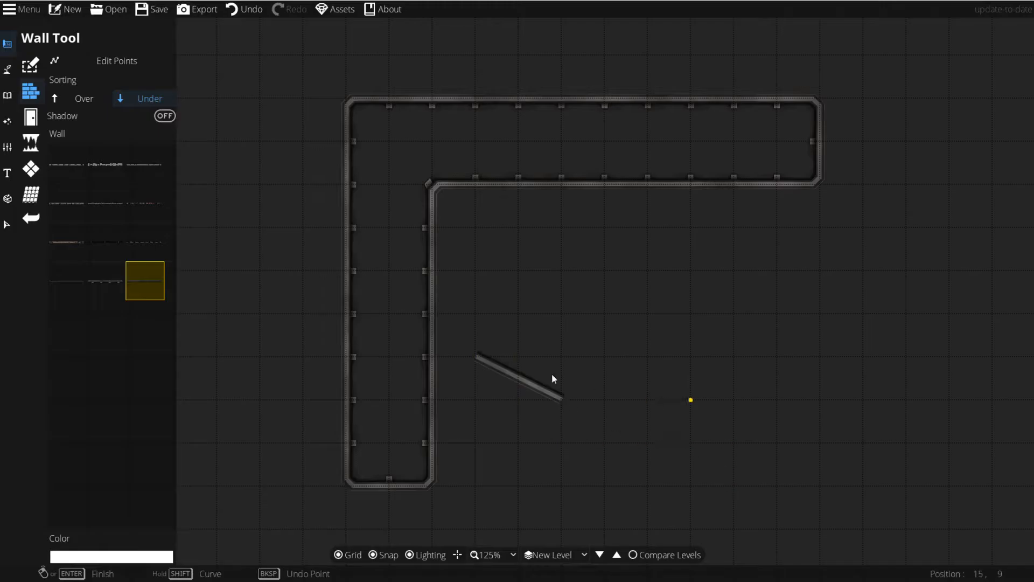
key(ctrl+z)
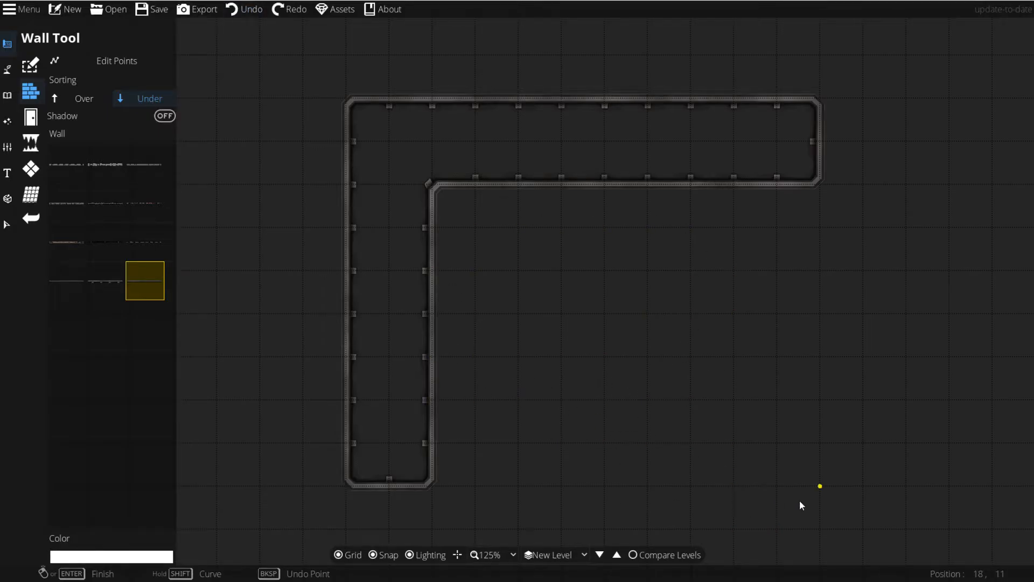
- Enclose a 9 by 7 square room in the corridor's inner angle using the plain wall style without supports
click(811, 493)
click(439, 488)
click(438, 186)
click(824, 188)
click(821, 491)
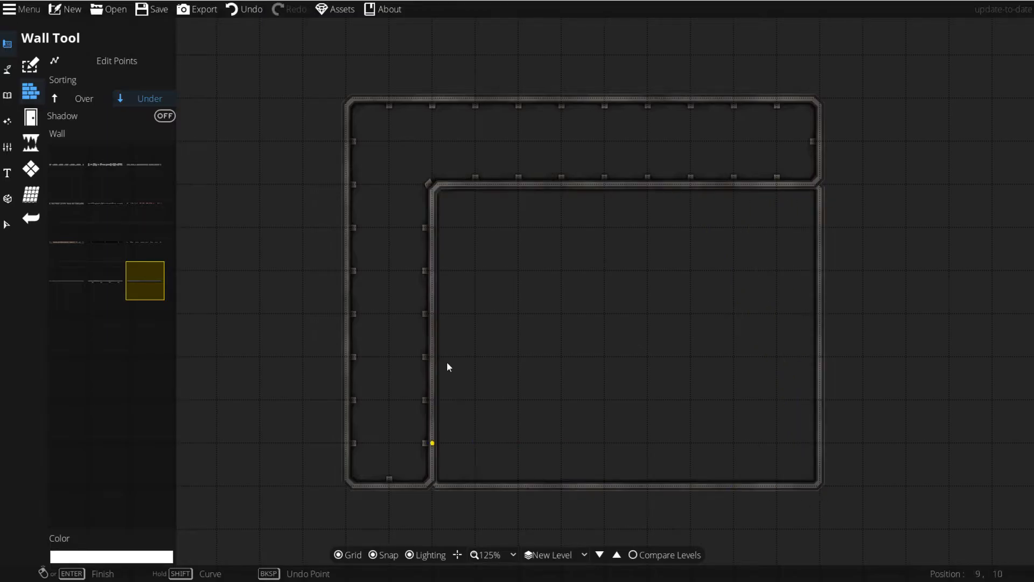
- Try a plain wooden door in the room's lower wall and undo it
drag(565, 343, 585, 278)
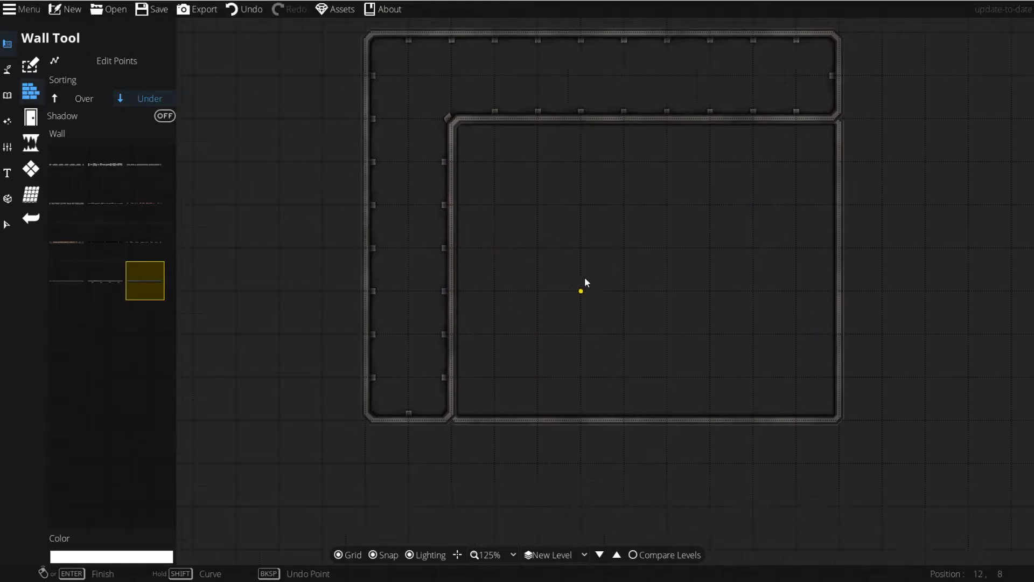
scroll(584, 283, up, 3)
click(36, 172)
drag(379, 229, 399, 237)
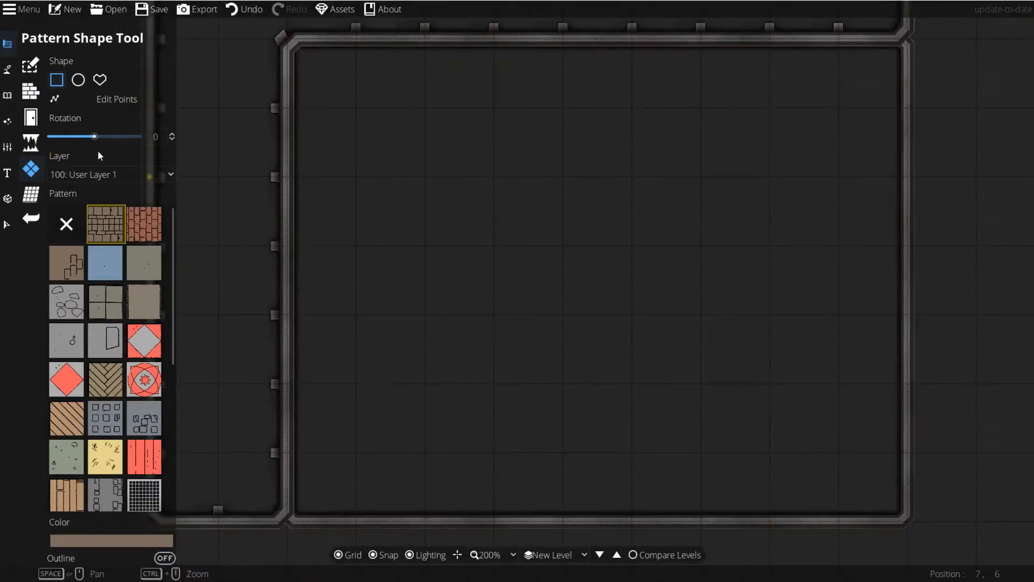
click(36, 121)
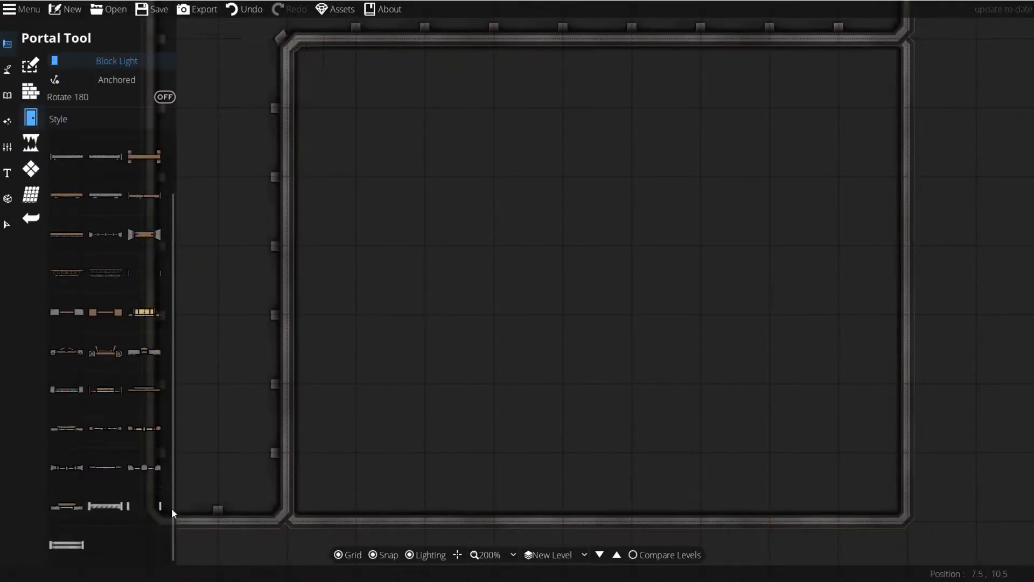
click(154, 503)
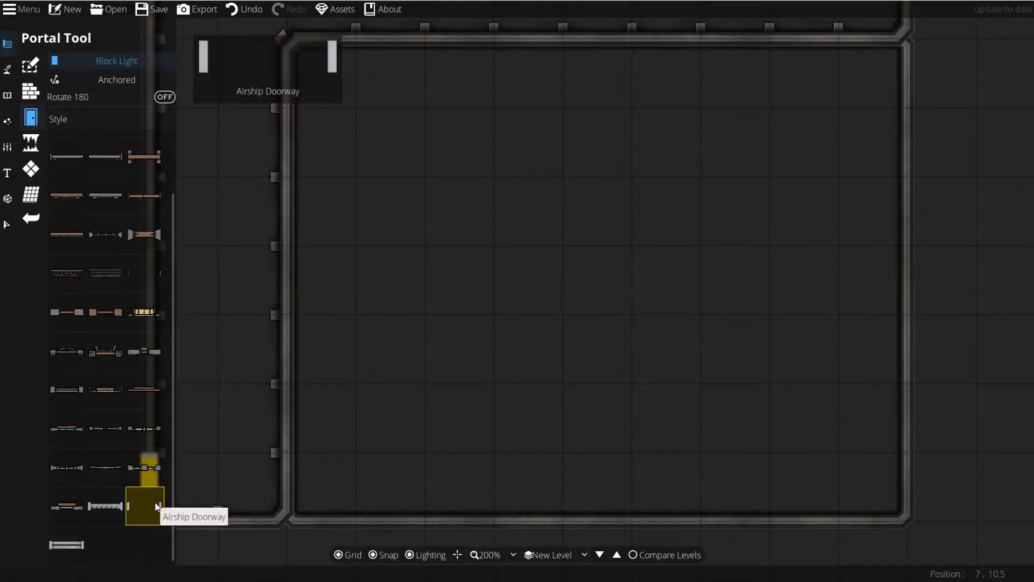
drag(346, 414, 417, 462)
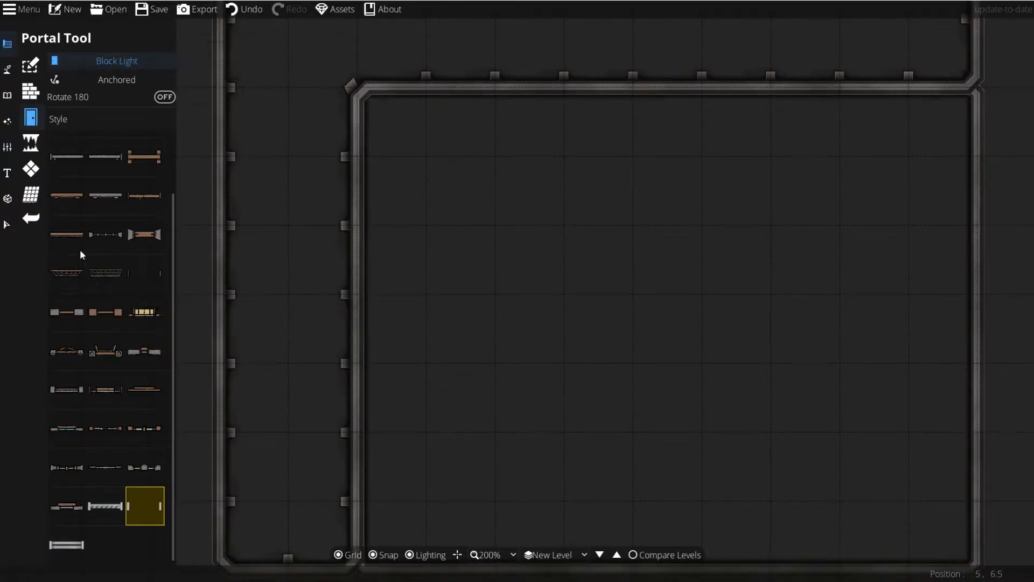
click(70, 239)
drag(533, 409, 441, 268)
click(502, 421)
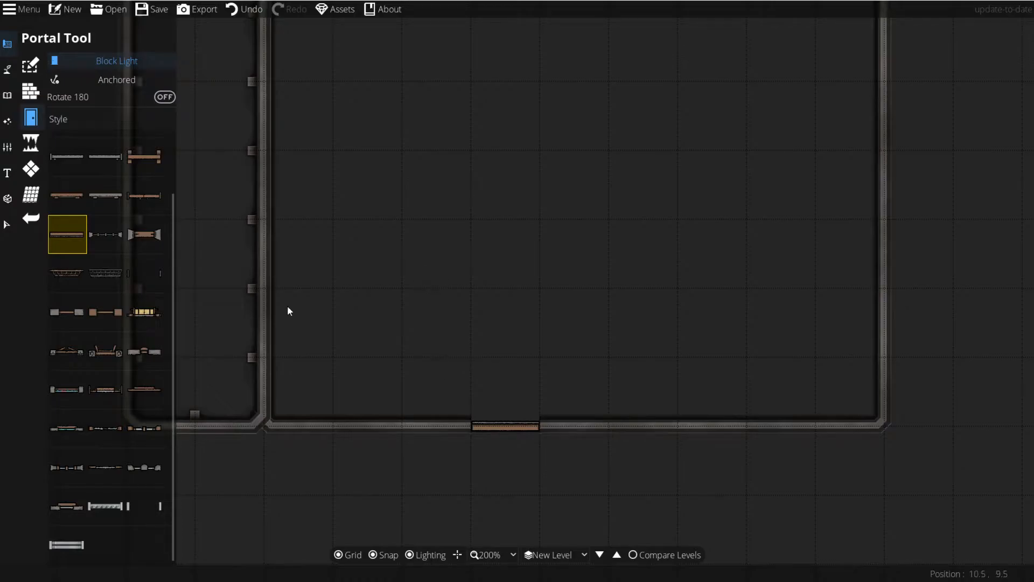
key(ctrl+z)
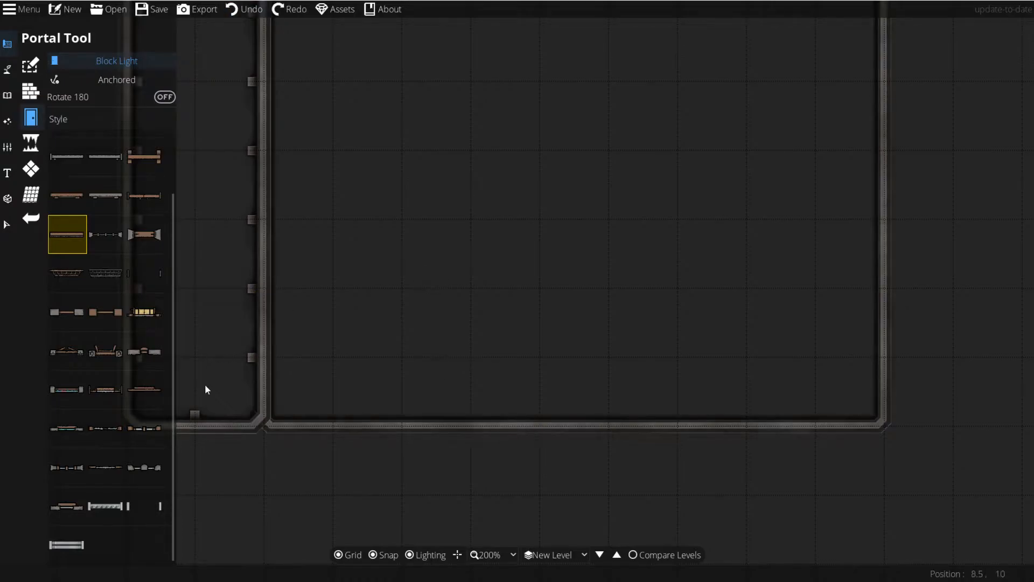
- Open a one-square Airship Doorway through both overlapping walls between the corridor's vertical leg and the room
click(146, 511)
drag(434, 225, 553, 357)
click(377, 305)
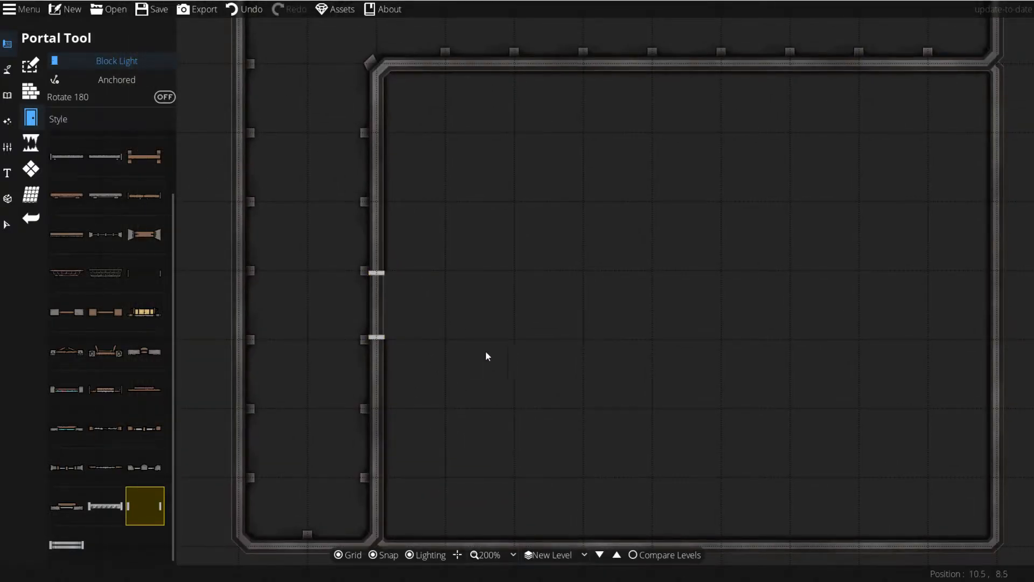
click(377, 289)
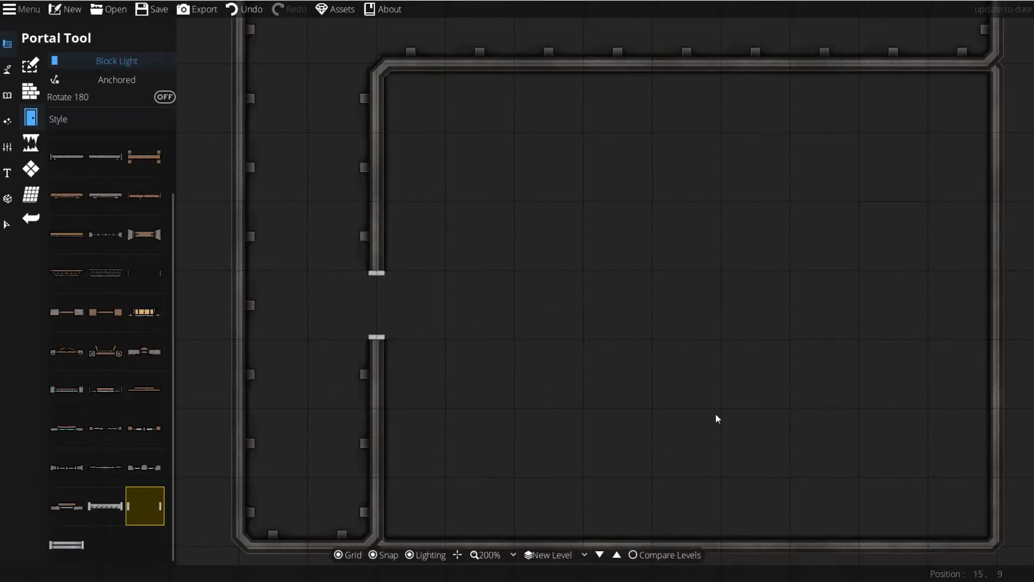
drag(354, 272, 362, 443)
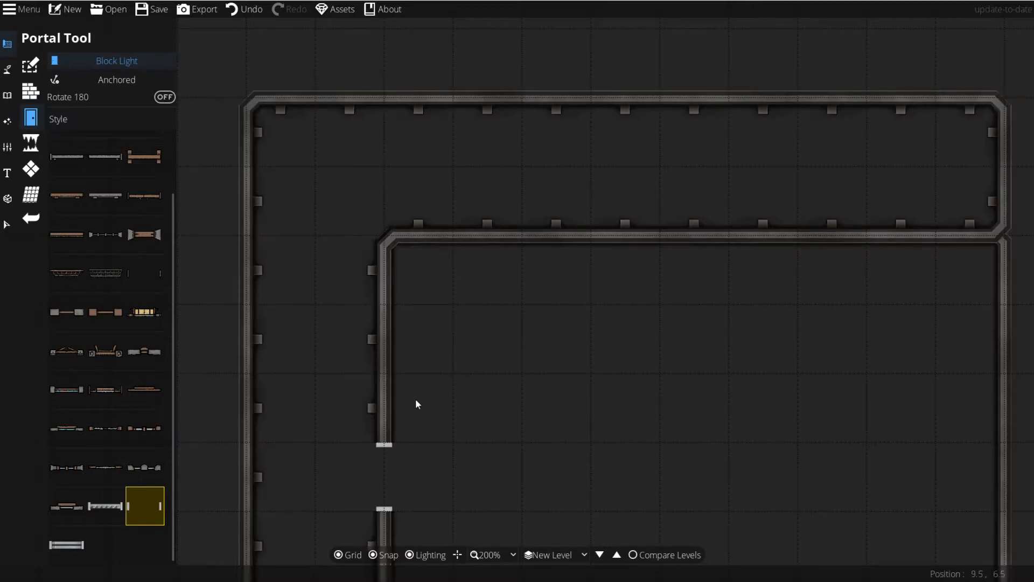
drag(416, 401, 402, 119)
drag(517, 121, 448, 154)
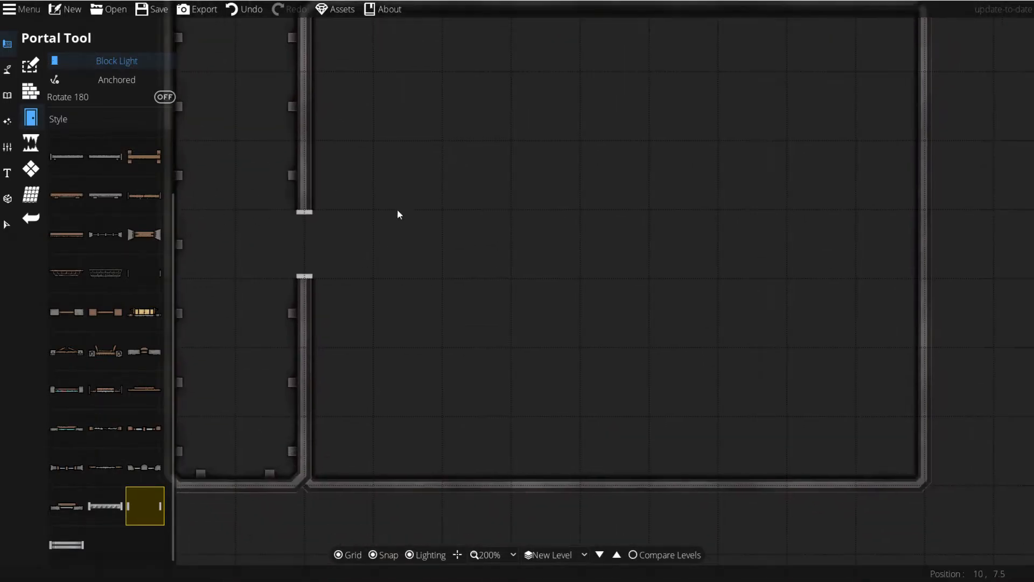
drag(483, 184, 464, 233)
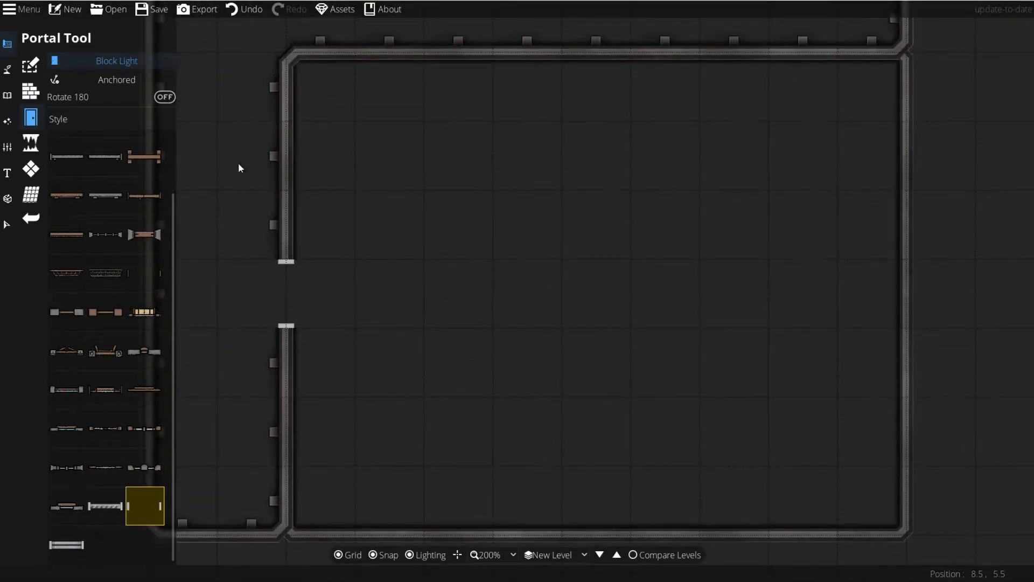
- Lay a trial patch of dark diamond-plate floor, one square wide and two squares tall, inside the room
click(42, 172)
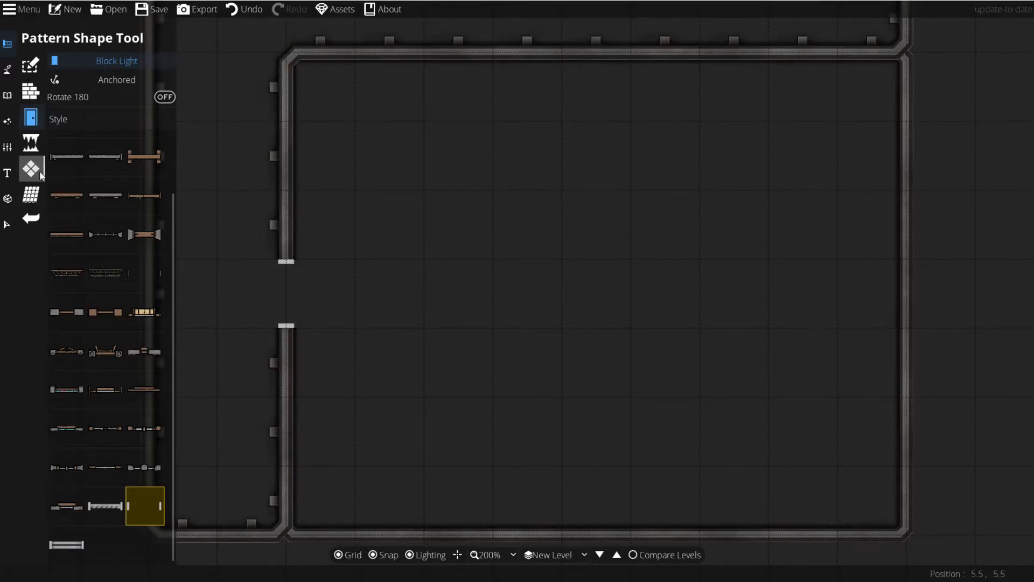
scroll(111, 319, down, 1)
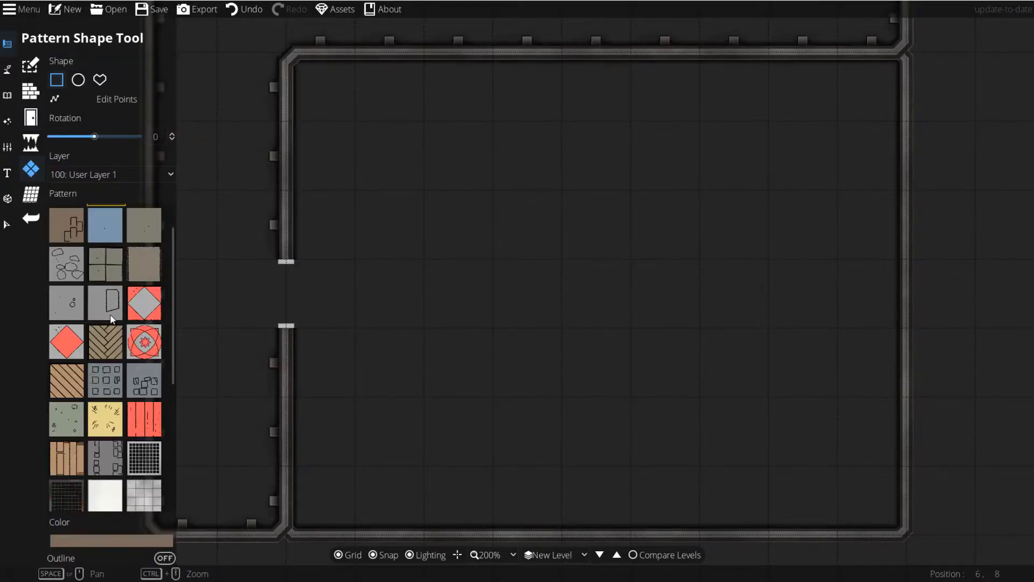
scroll(112, 318, down, 1)
scroll(113, 316, down, 2)
scroll(114, 314, up, 3)
scroll(84, 306, down, 5)
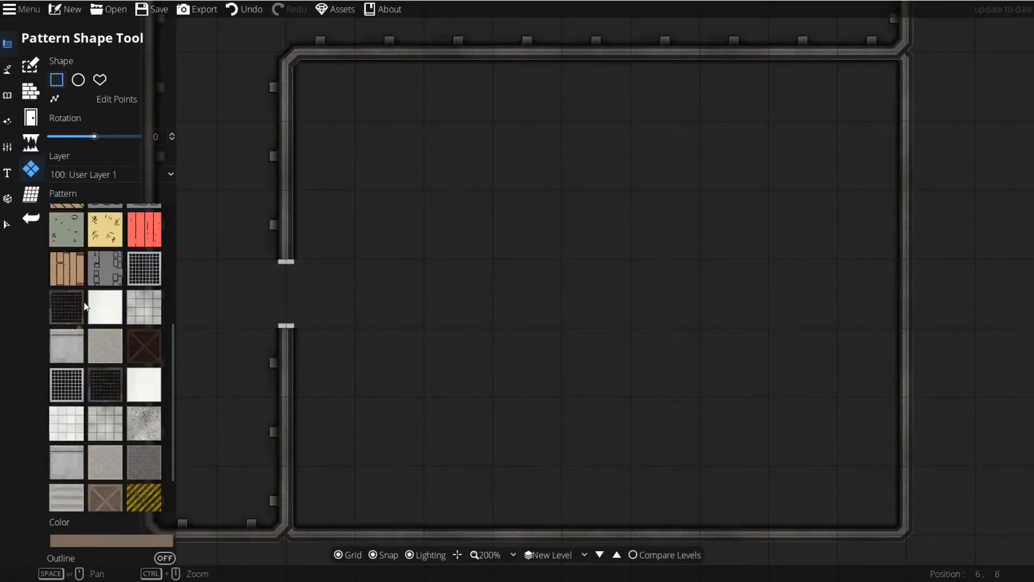
scroll(121, 349, down, 1)
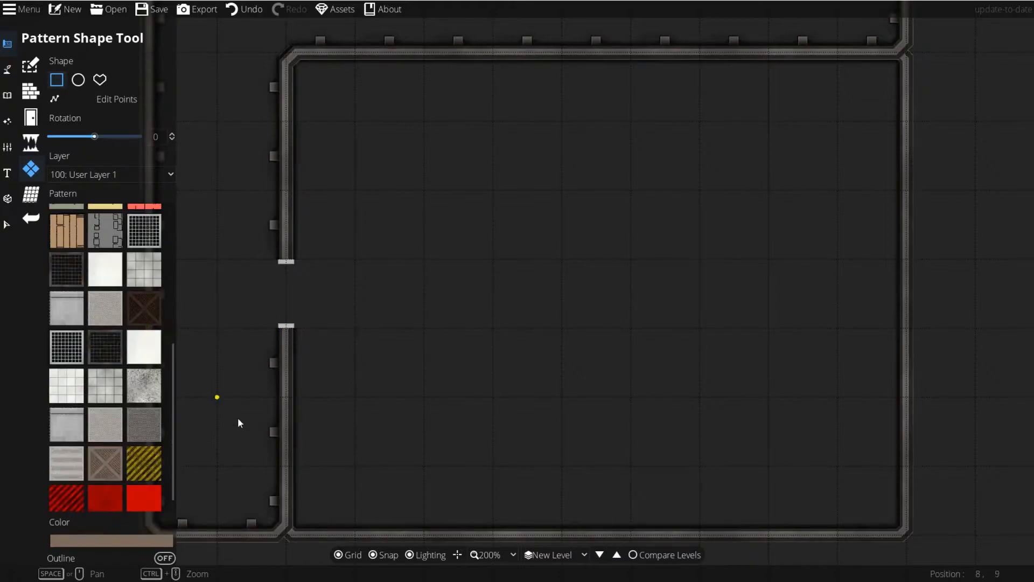
scroll(115, 415, down, 1)
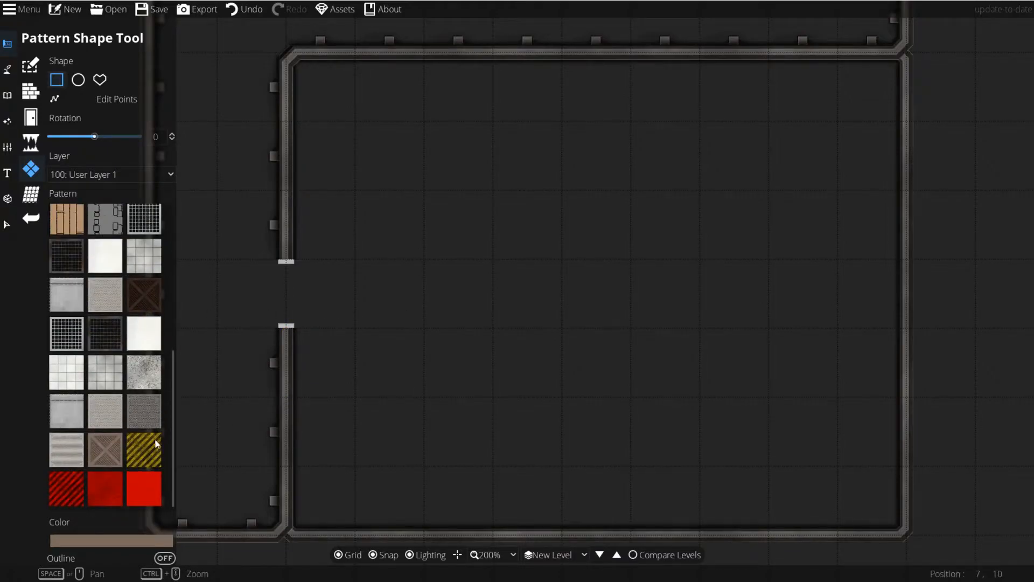
click(153, 415)
drag(463, 218, 553, 362)
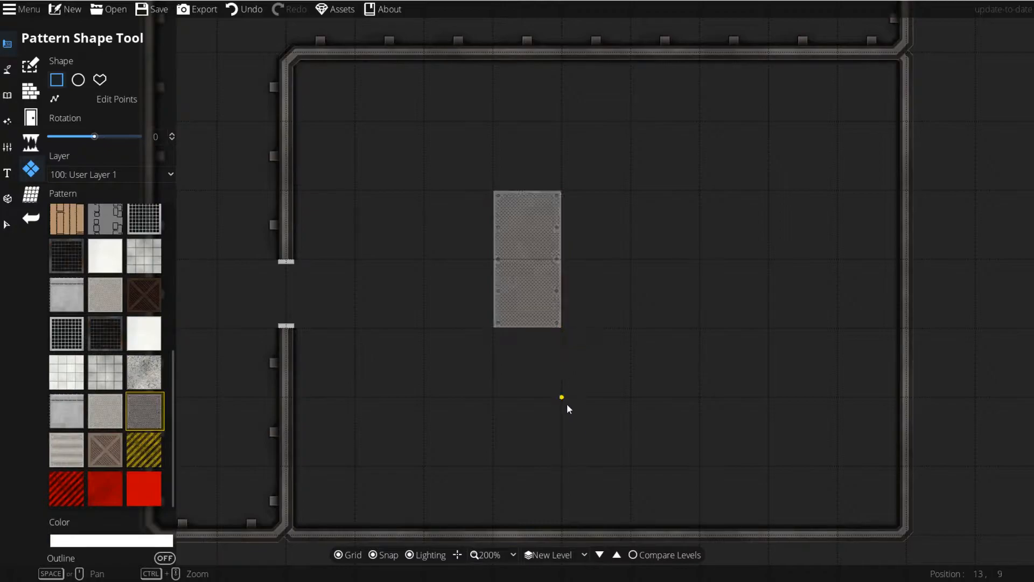
- Hide the grid and cover the whole 9 by 7 square room with grey panelled metal floor instead of the trial patch
key(g)
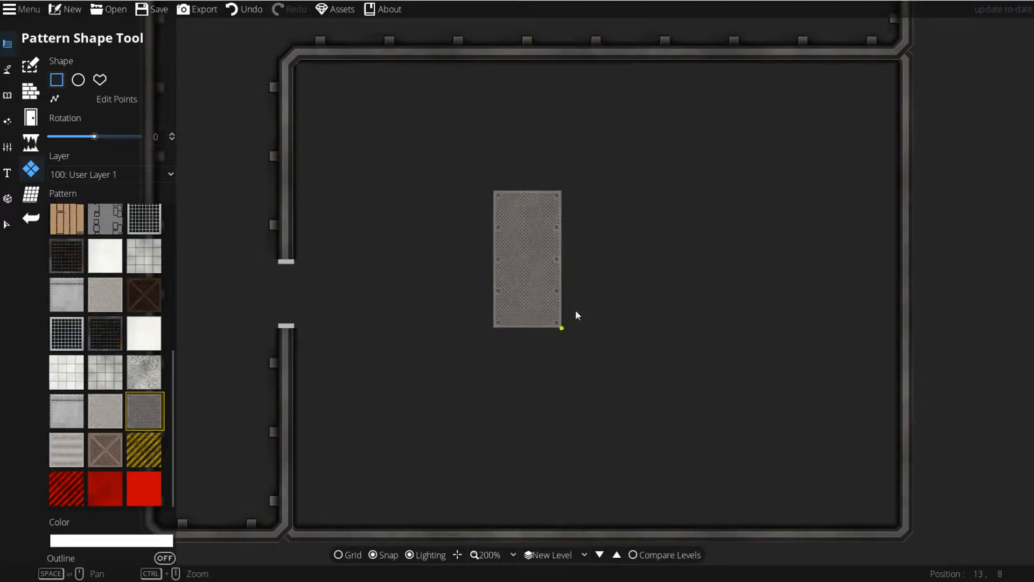
key(ctrl+z)
key(ctrl+z)
drag(293, 53, 914, 527)
- Lay light diamond-plate floor across the corridor at the doorway, plus 2 by 2 square patches at its lower end and its corner
click(118, 402)
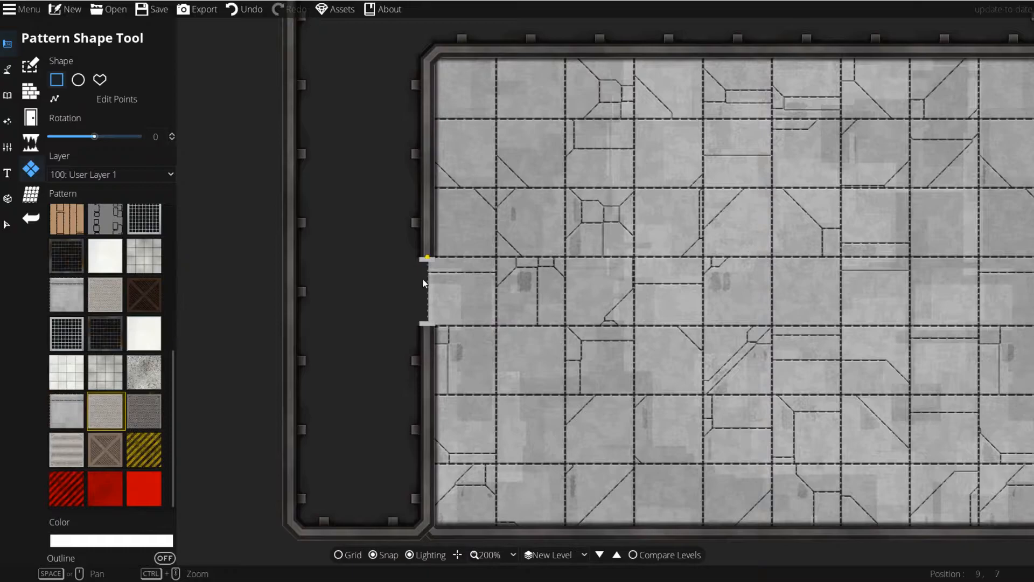
drag(449, 264, 306, 332)
mouse_move(446, 287)
mouse_down()
mouse_move(451, 325)
mouse_move(465, 222)
mouse_up()
scroll(377, 288, up, 3)
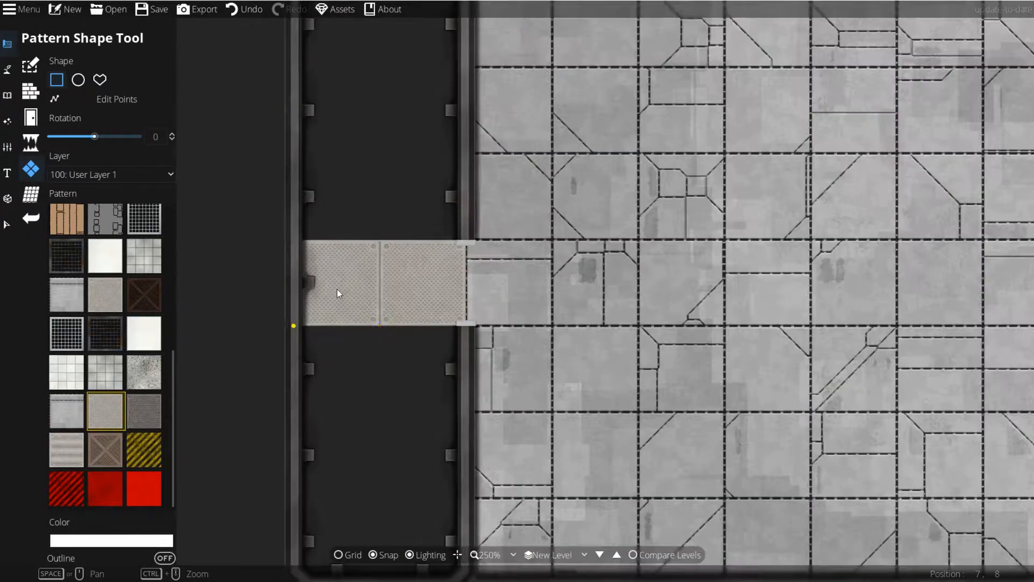
scroll(411, 290, down, 3)
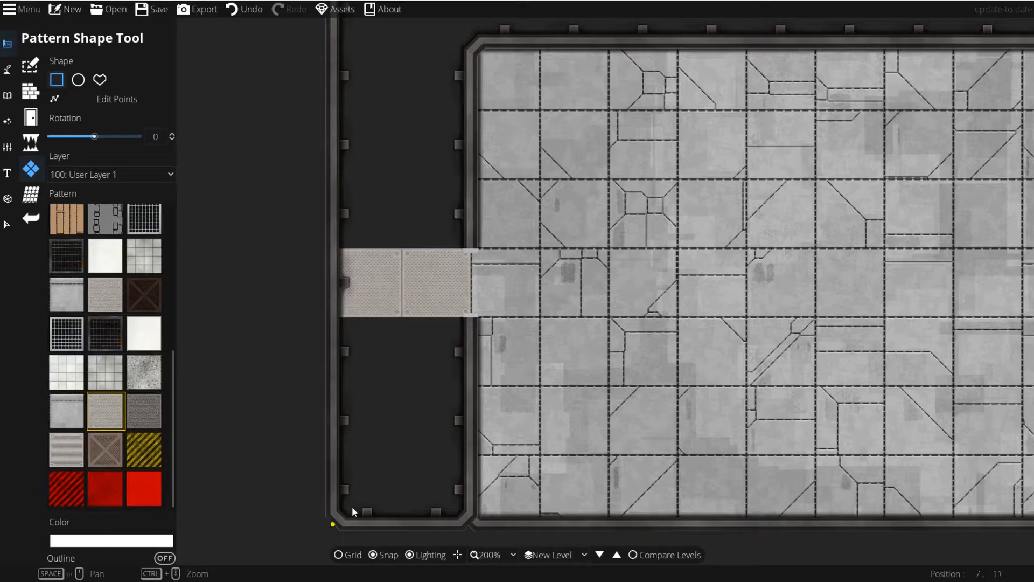
drag(352, 508, 418, 462)
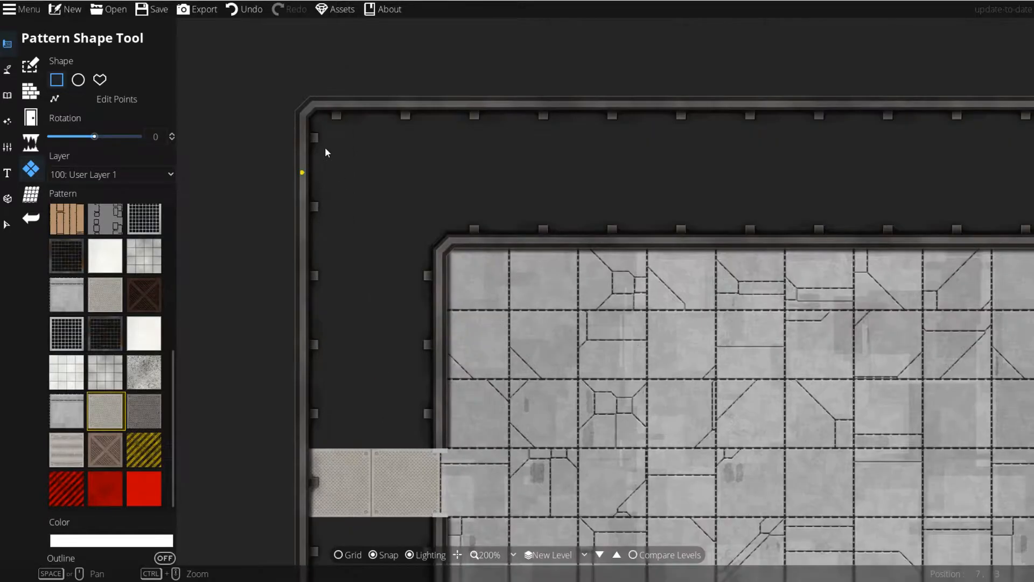
mouse_move(311, 112)
mouse_down()
mouse_move(415, 237)
mouse_move(451, 260)
mouse_move(338, 303)
mouse_up()
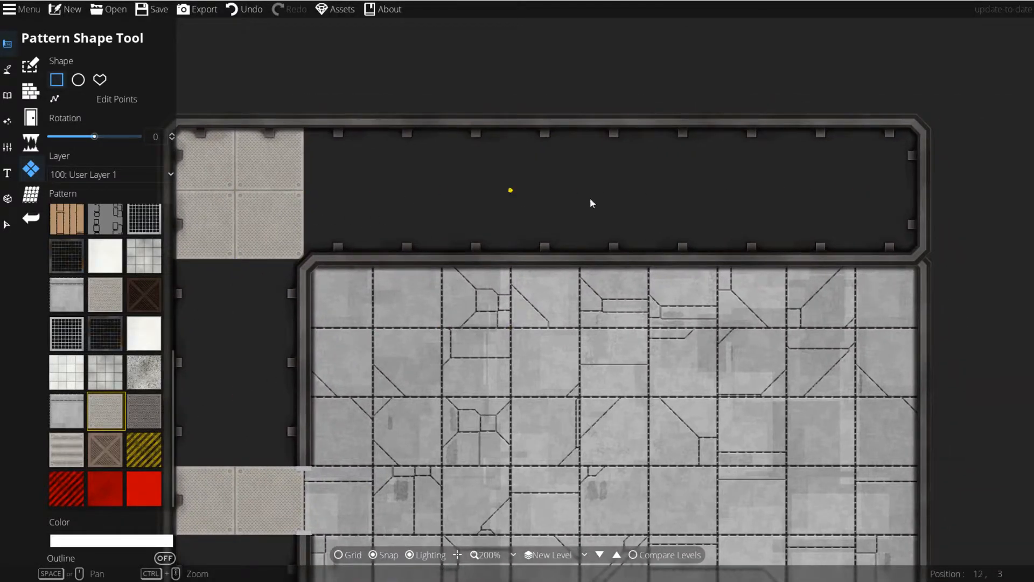
- Fill the corridor's horizontal leg and the 2 by 3 square section between its corner and the doorway with light ribbed metal floor
click(67, 450)
drag(303, 129, 899, 242)
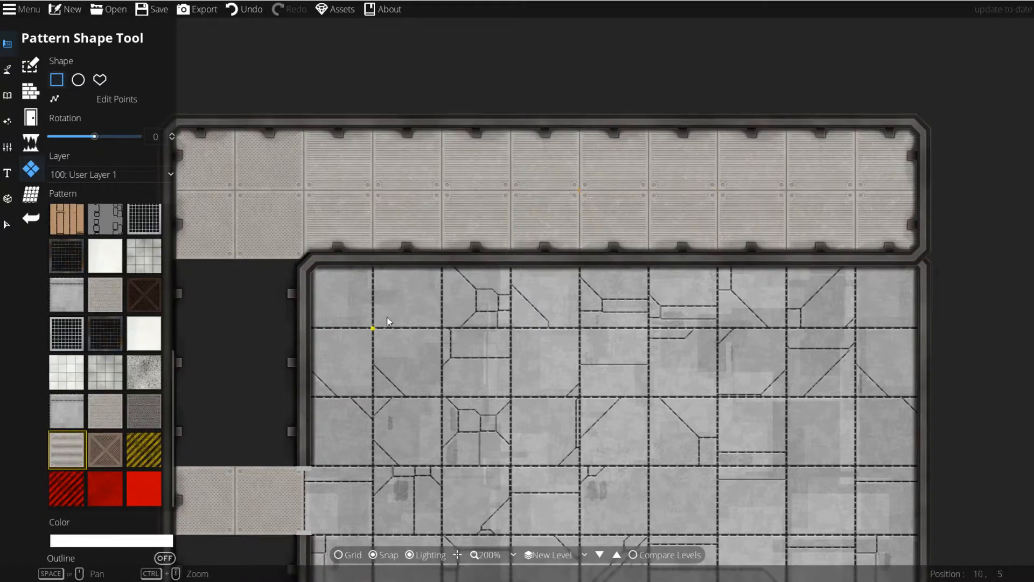
drag(386, 322, 570, 261)
drag(405, 230, 525, 419)
scroll(561, 241, up, 4)
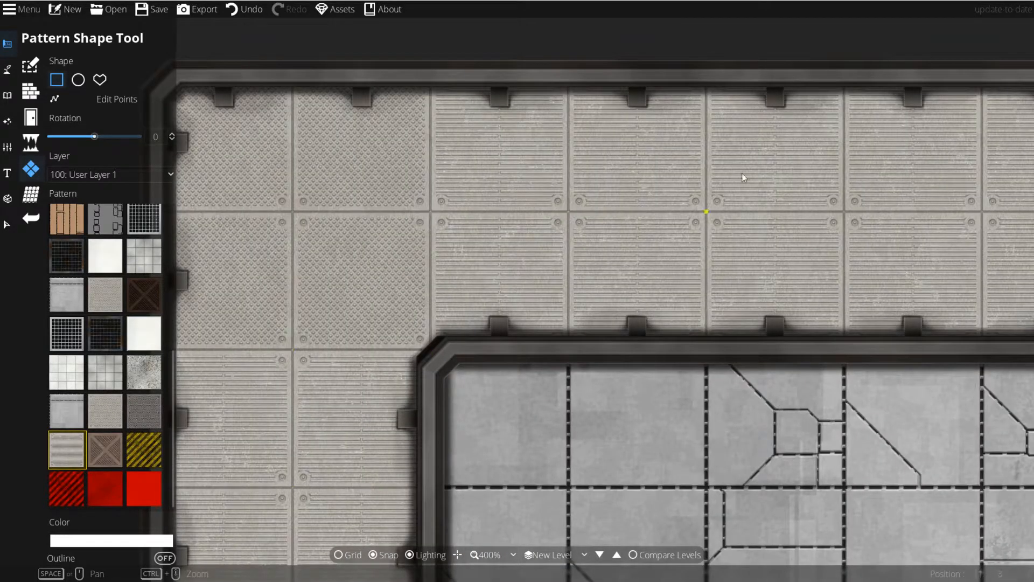
- Rotate the ribbed floor above the doorway so its ribs run vertically, and fill the 2 by 1 square gap below the doorway with ribbed floor
drag(377, 380, 483, 131)
scroll(423, 195, down, 1)
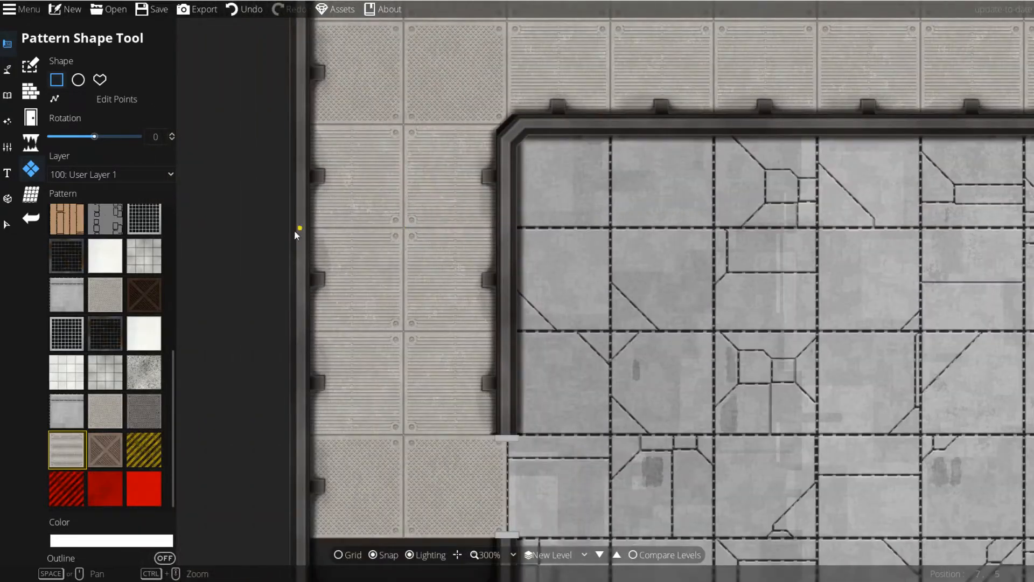
click(8, 224)
click(405, 313)
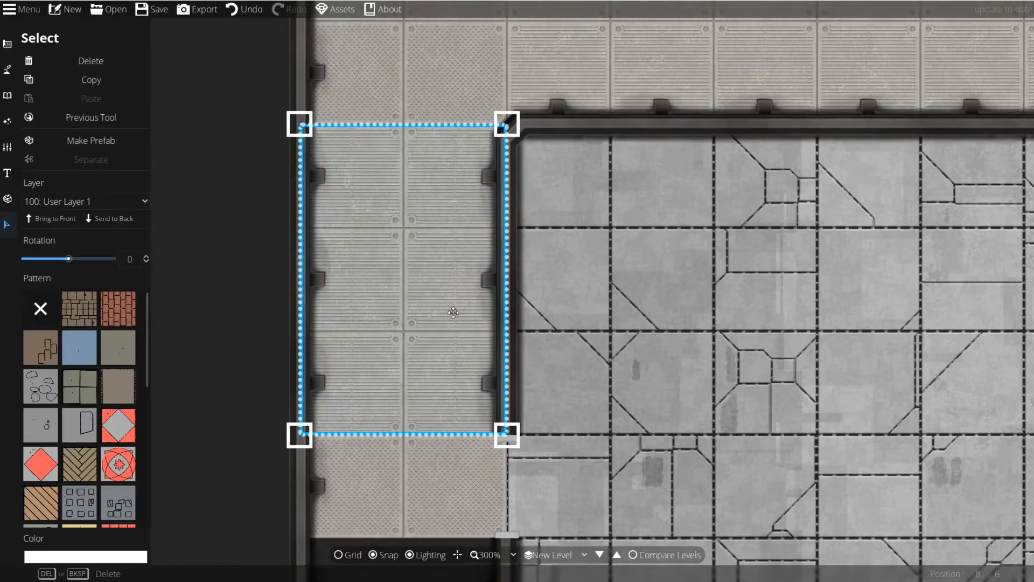
click(132, 259)
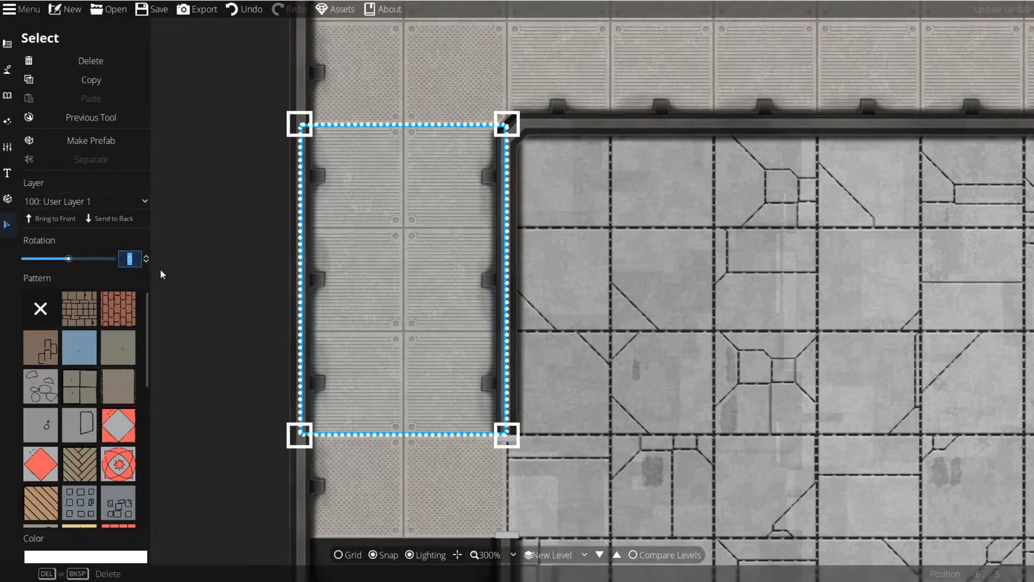
key(Return)
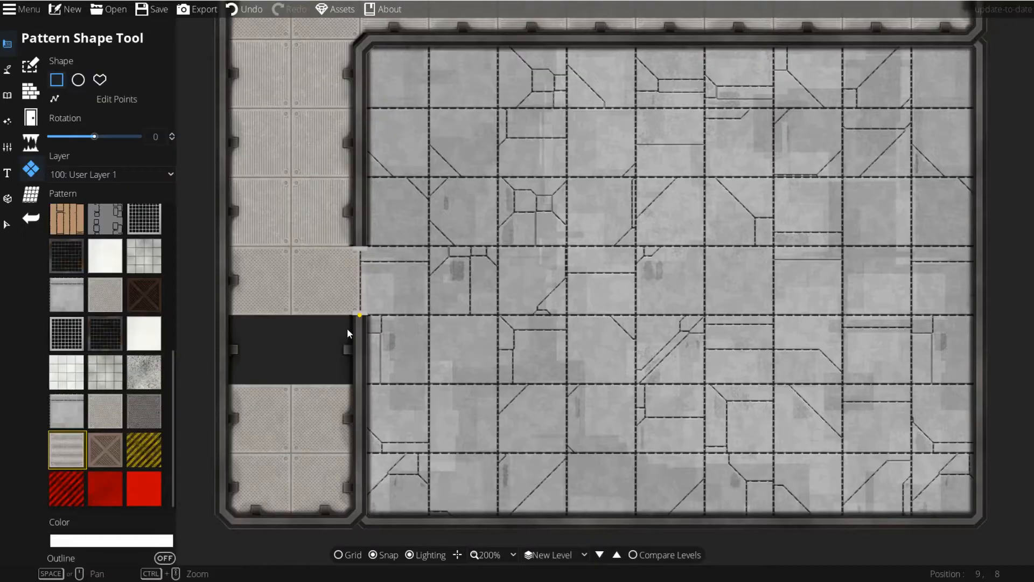
drag(347, 328, 237, 380)
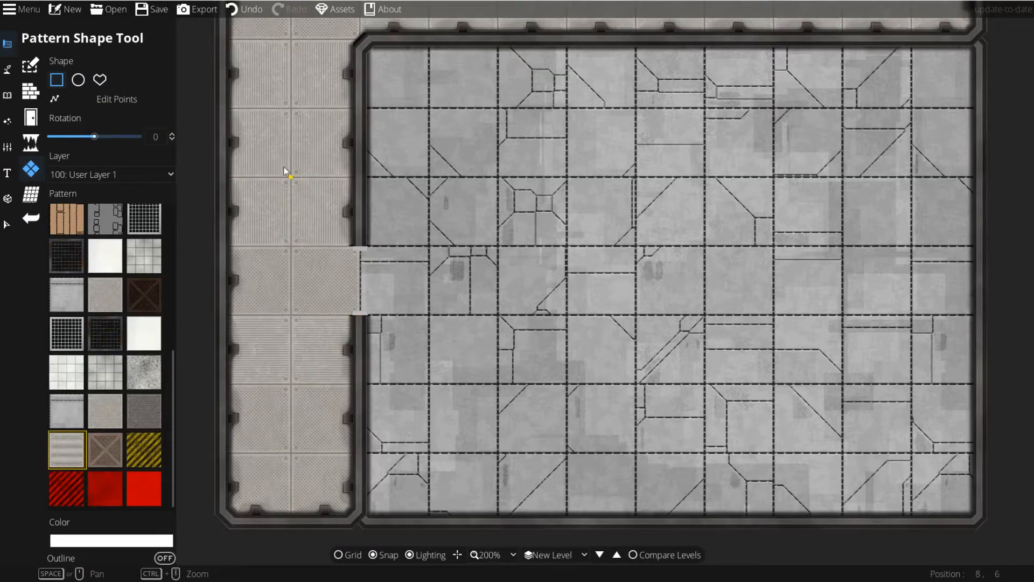
- Place the pale metal unit with coloured wires from the HS_All tag on the room floor, and turn the object shadow off
drag(589, 290, 457, 289)
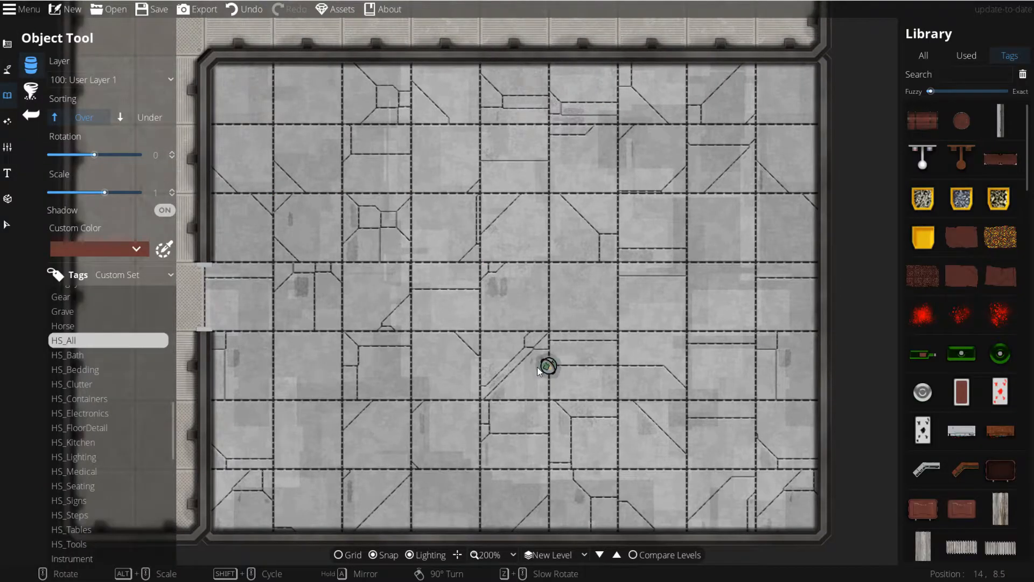
mouse_move(932, 475)
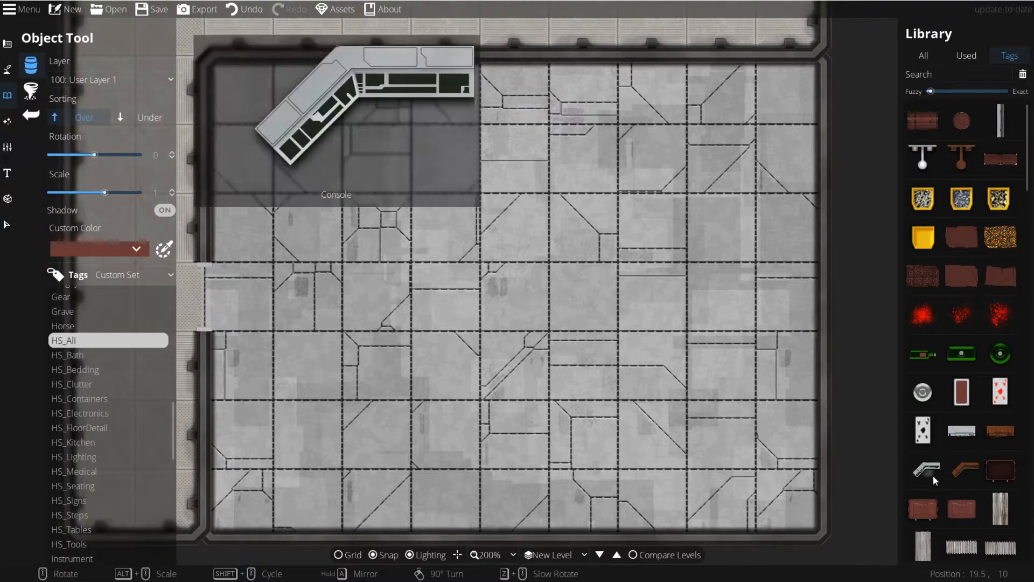
click(958, 433)
scroll(645, 331, up, 2)
scroll(644, 330, up, 2)
click(638, 246)
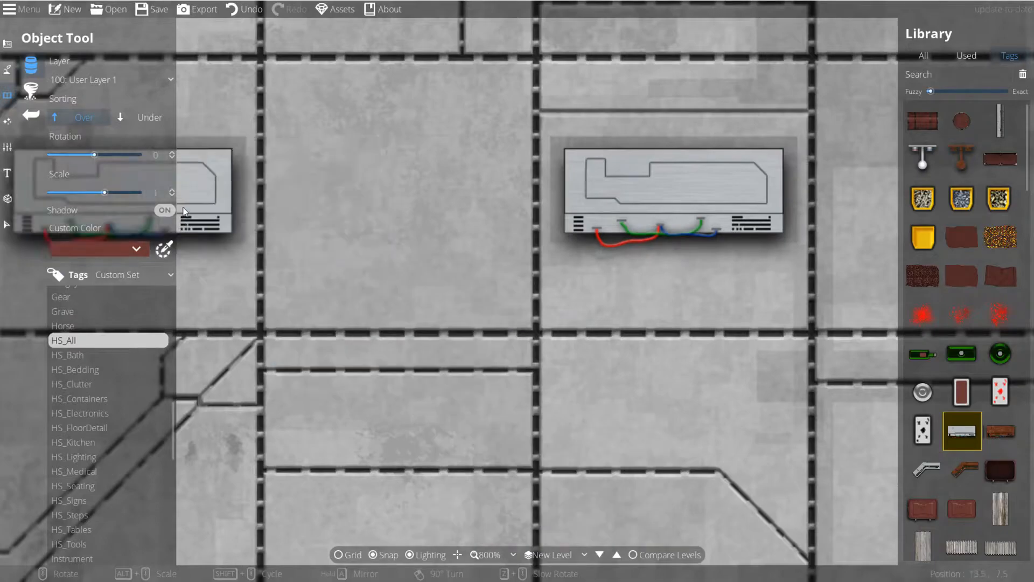
click(164, 210)
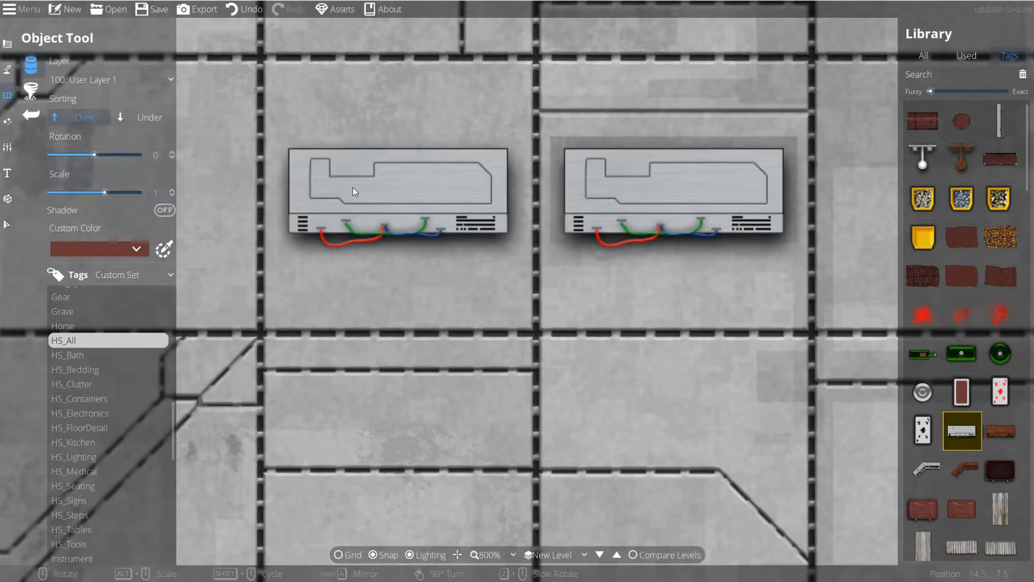
- Filter the object library by the HS_Electronics tag
click(353, 188)
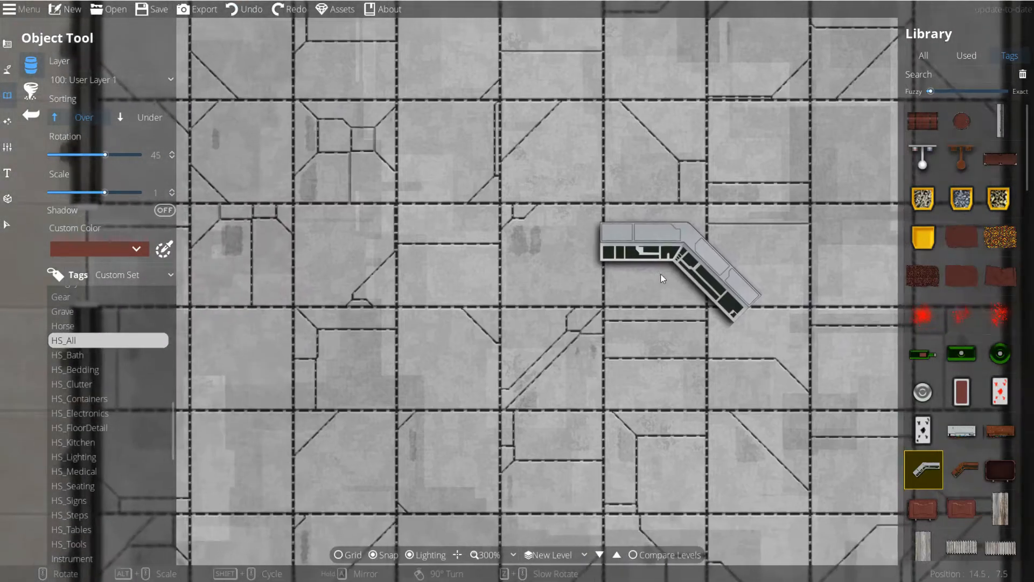
drag(568, 324, 609, 222)
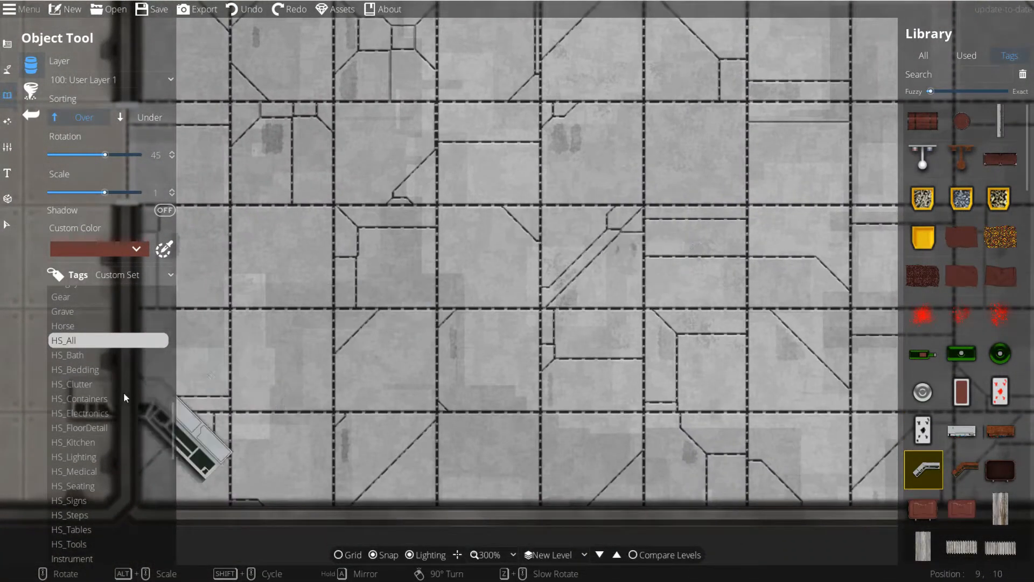
click(92, 412)
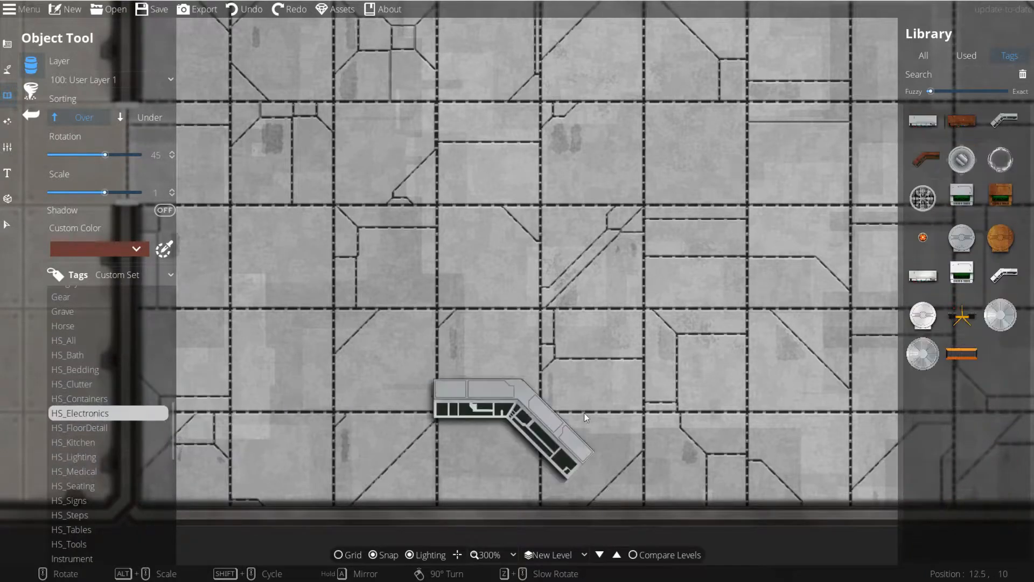
- Place the grey Console at 45° rotation on the room floor, with its rusty version directly below it
mouse_move(996, 276)
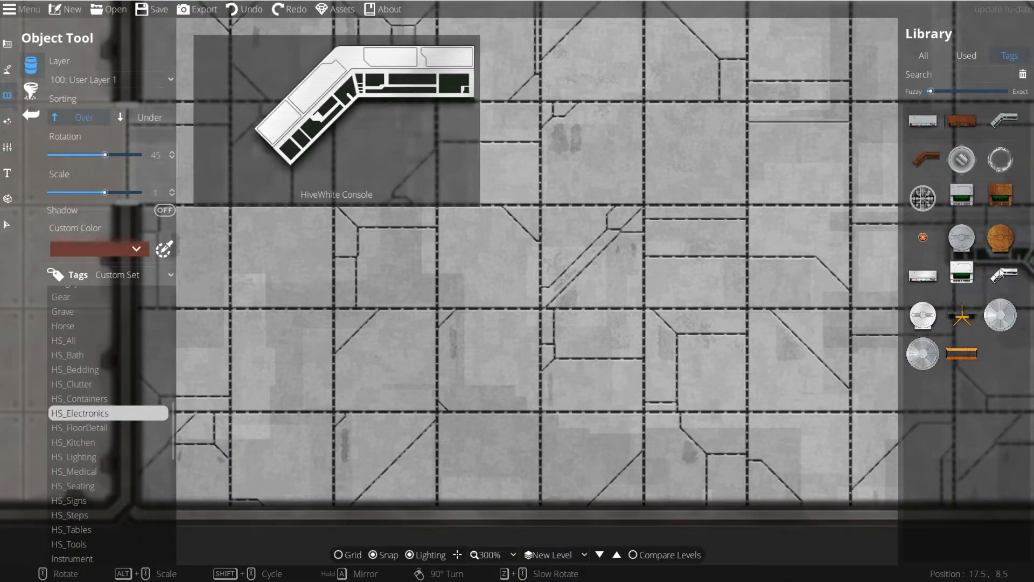
click(995, 123)
drag(682, 283, 526, 316)
click(1005, 112)
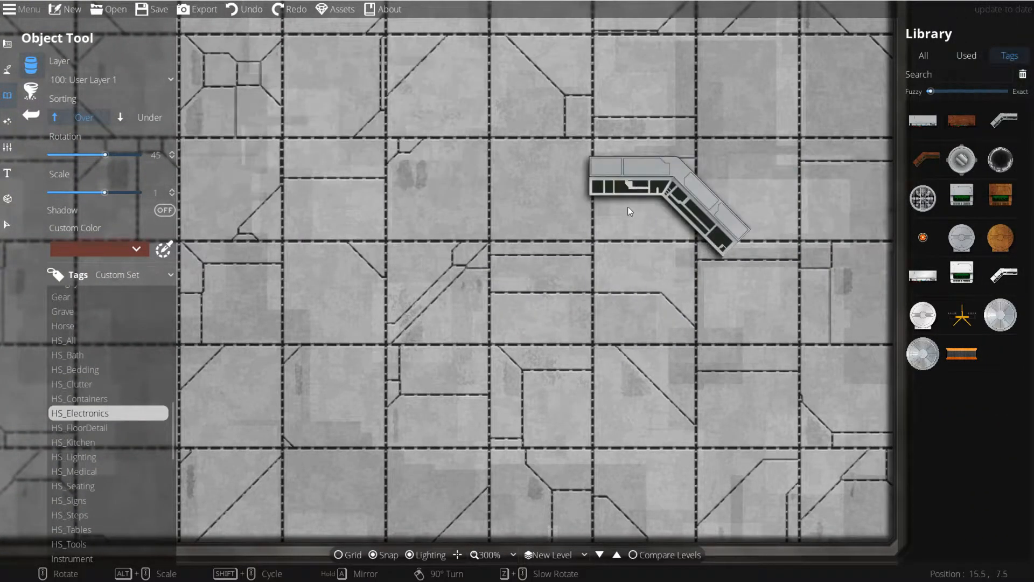
click(644, 207)
mouse_move(1003, 207)
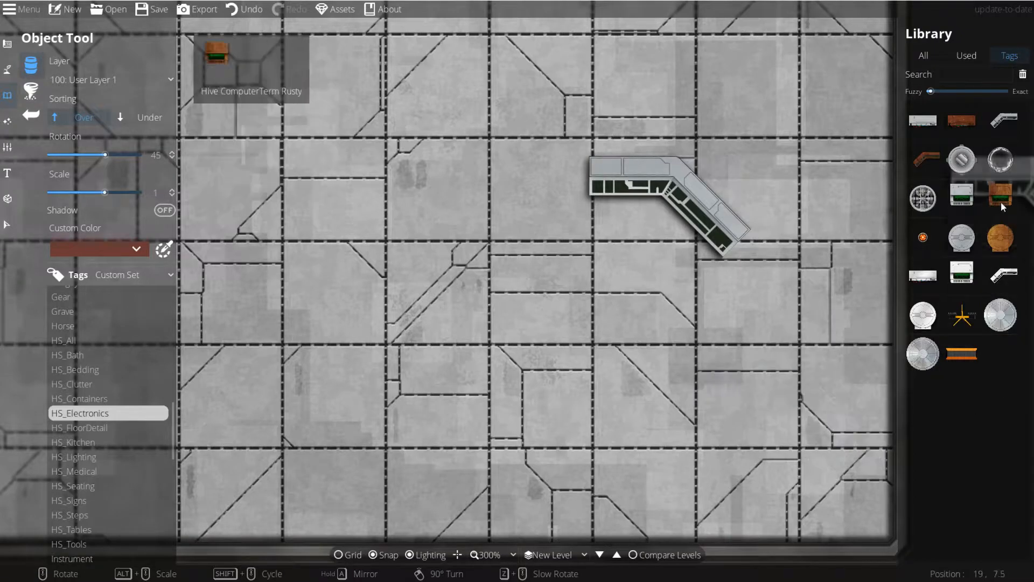
click(933, 161)
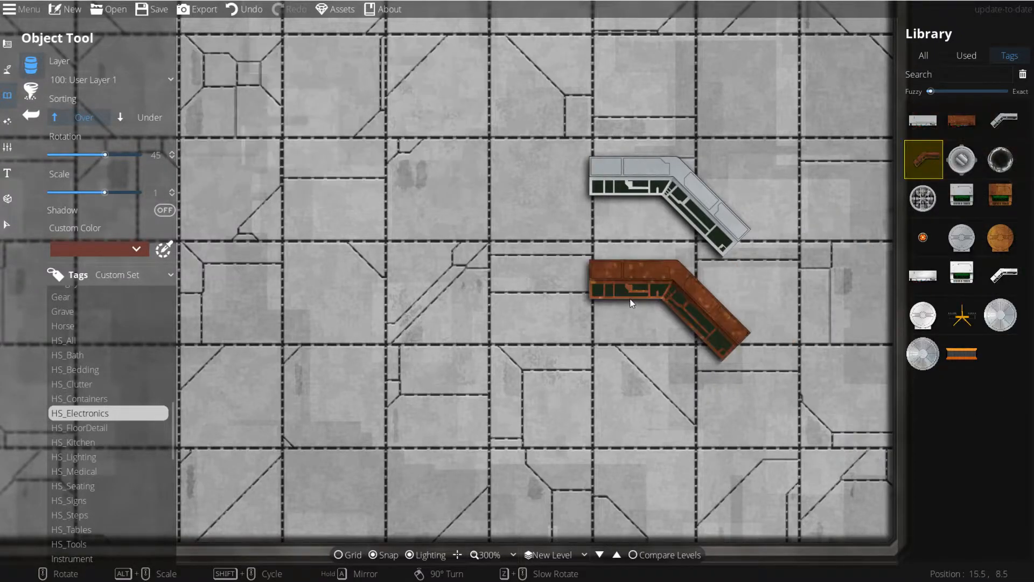
click(632, 303)
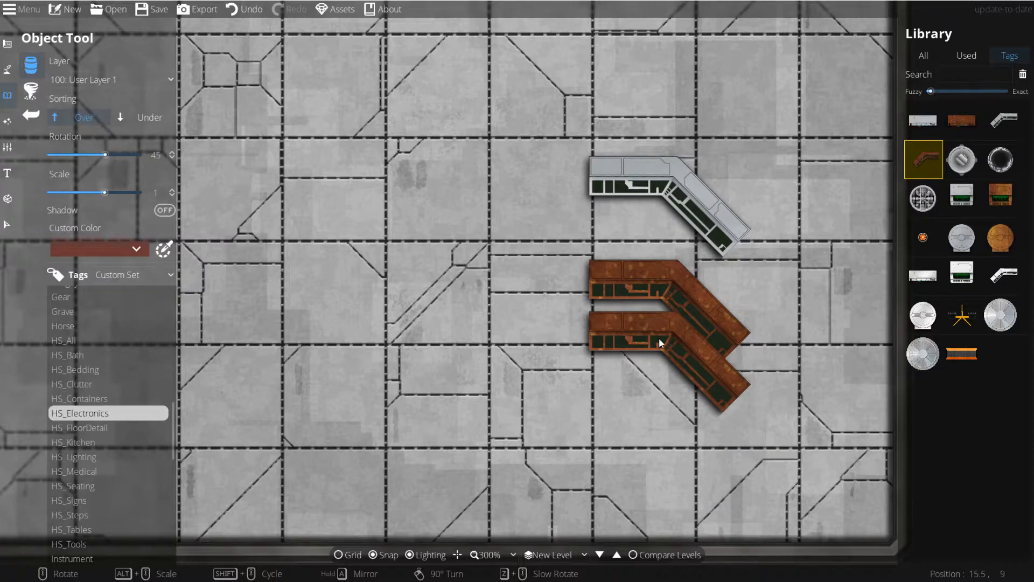
- Place the HiveWhite Console below the rusty one, and undo the three console placements
click(1000, 275)
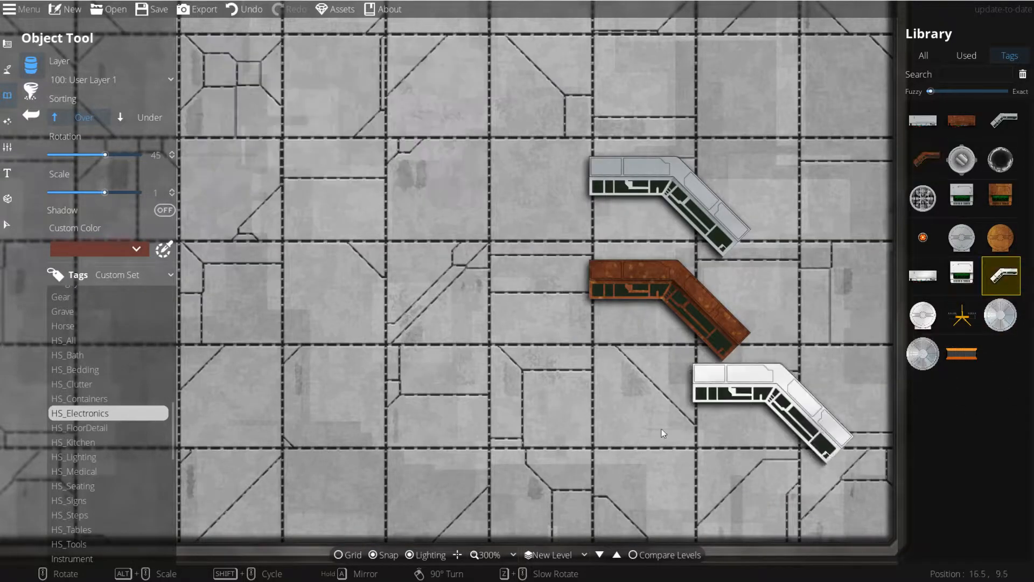
click(649, 379)
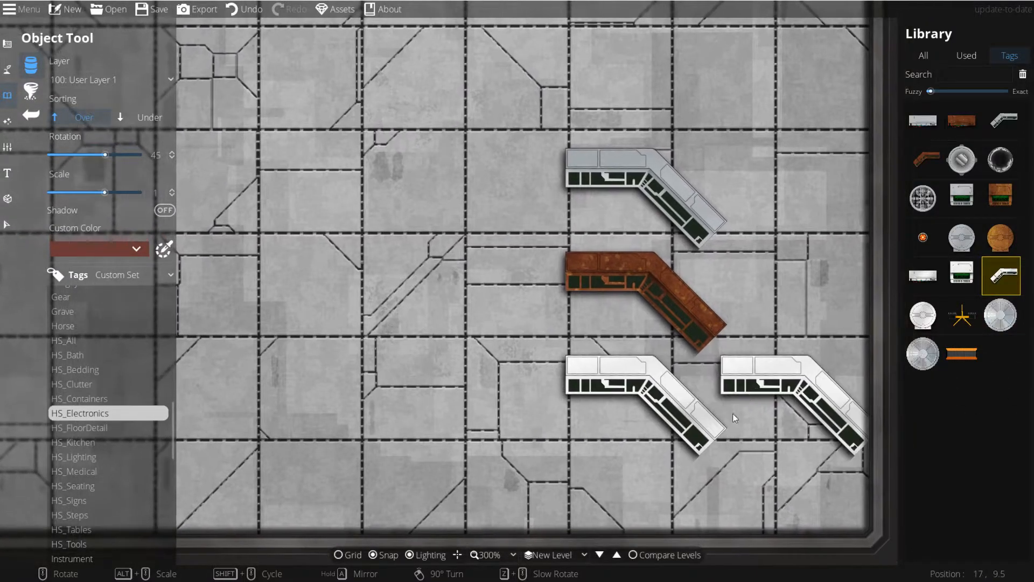
scroll(700, 450, up, 5)
scroll(700, 450, down, 6)
scroll(754, 291, up, 1)
key(ctrl+z)
key(ctrl+z)
key(ctrl+z)
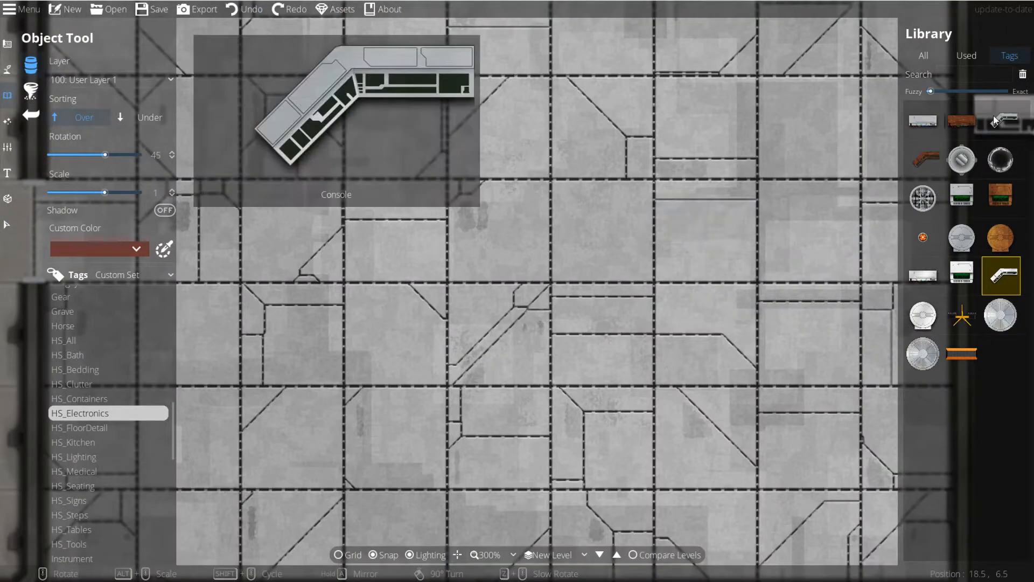
- Choose the grey Console for placement and set its rotation to 0
click(1000, 120)
drag(566, 345, 690, 286)
scroll(615, 279, down, 4)
scroll(615, 278, up, 1)
- Try a desk of one grey Console and a mirrored copy joined end to end mid-room, and undo both
click(515, 280)
scroll(770, 280, up, 6)
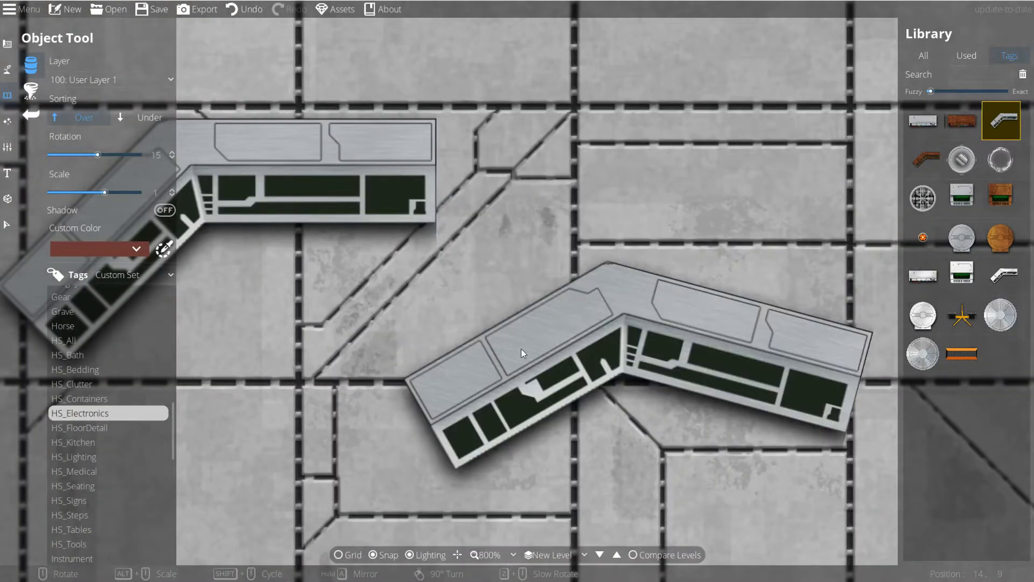
scroll(719, 331, down, 4)
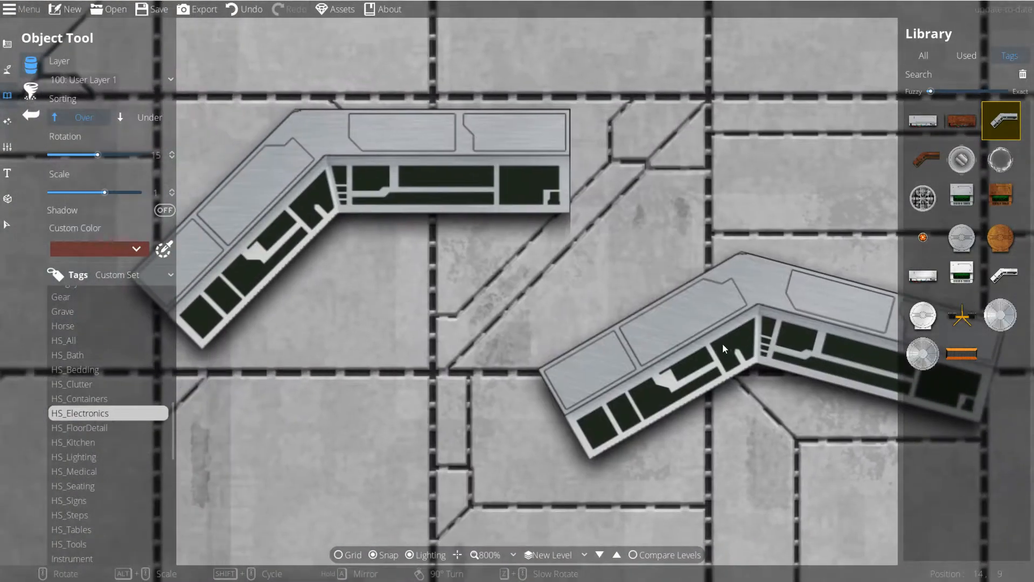
scroll(713, 312, down, 1)
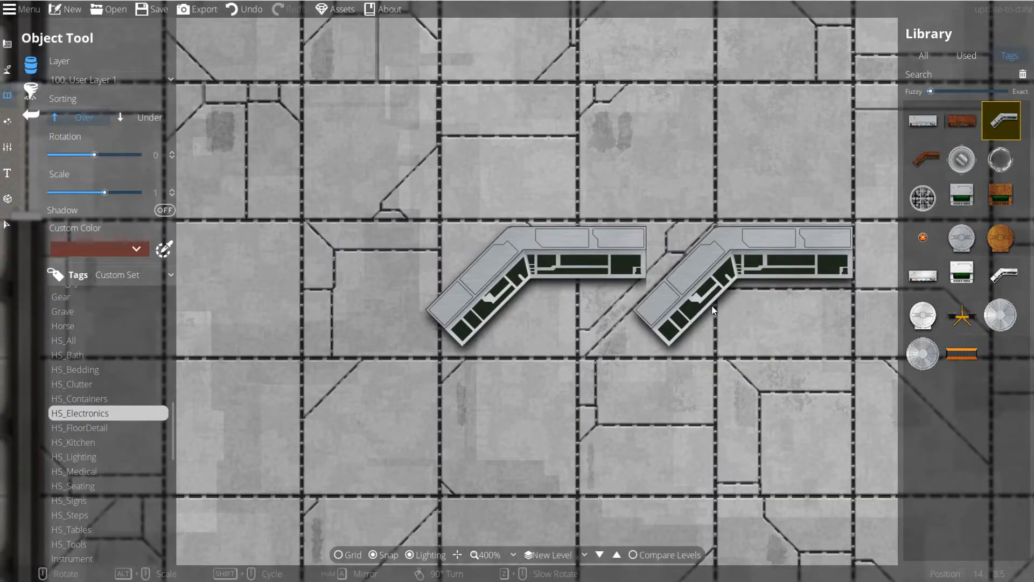
key(a)
click(780, 308)
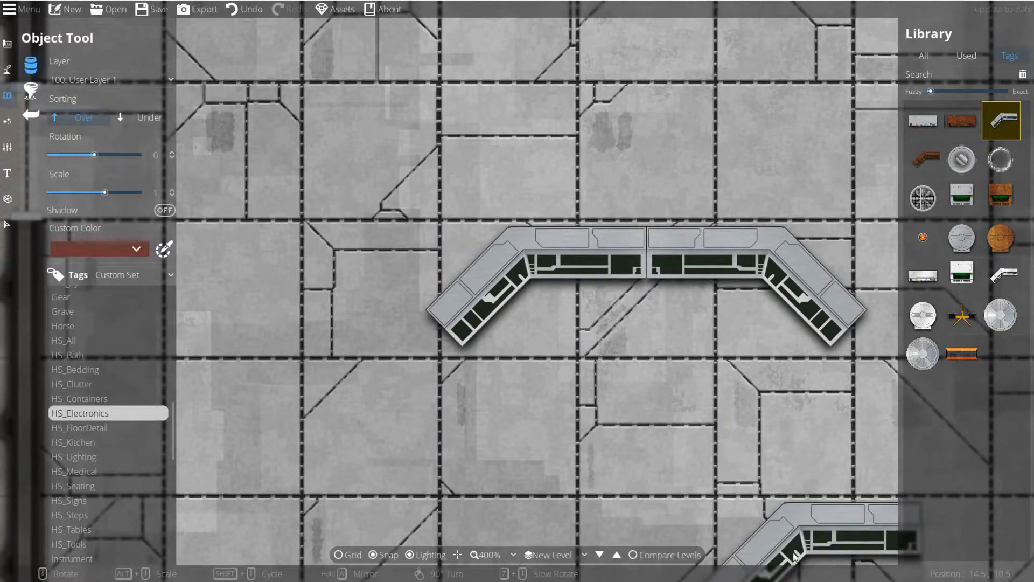
drag(744, 425, 676, 417)
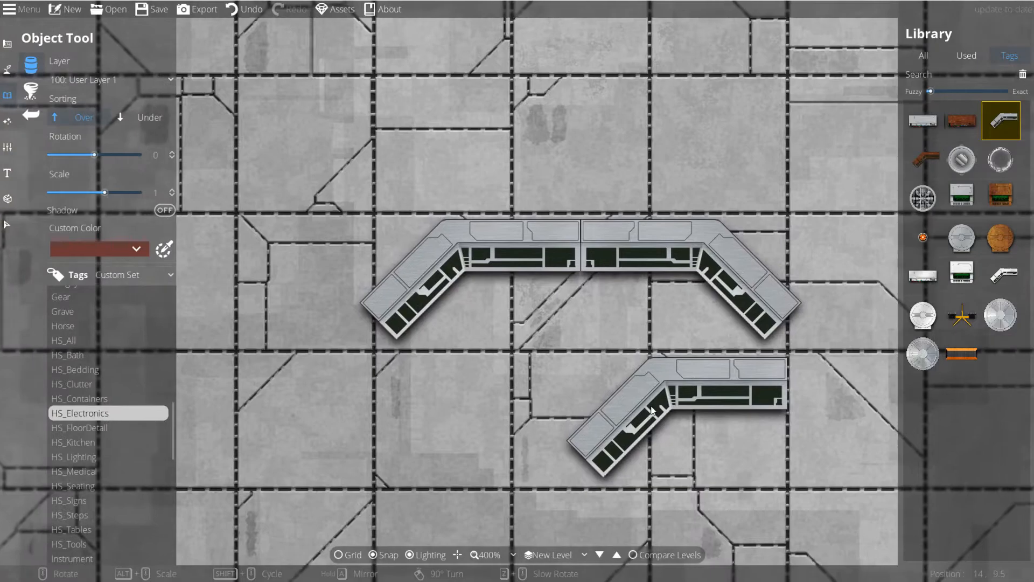
scroll(669, 414, down, 2)
drag(321, 385, 445, 315)
key(ctrl+z)
key(ctrl+z)
- Place a grey Console and a mirrored copy end to end as one desk in the room's lower-left area, below the doorway
click(445, 312)
key(a)
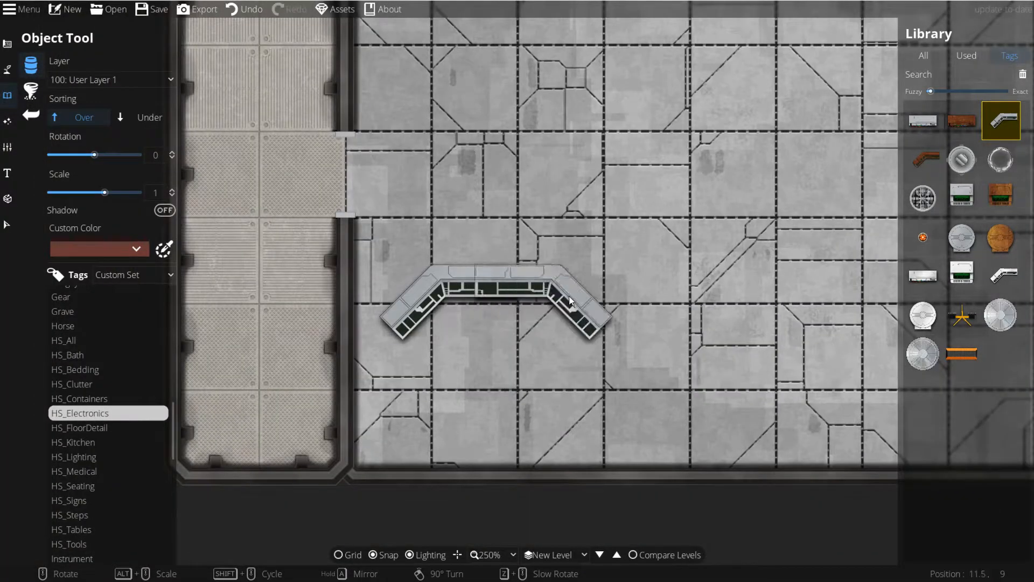
click(611, 309)
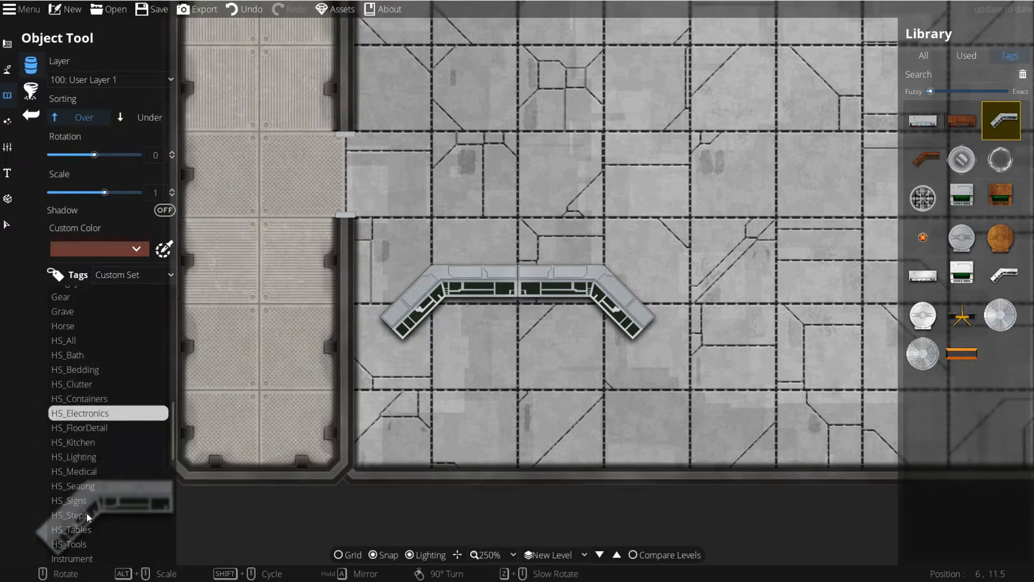
- Choose the pale-framed armchair from the HS_Seating tag and set its custom color to light blue
click(81, 486)
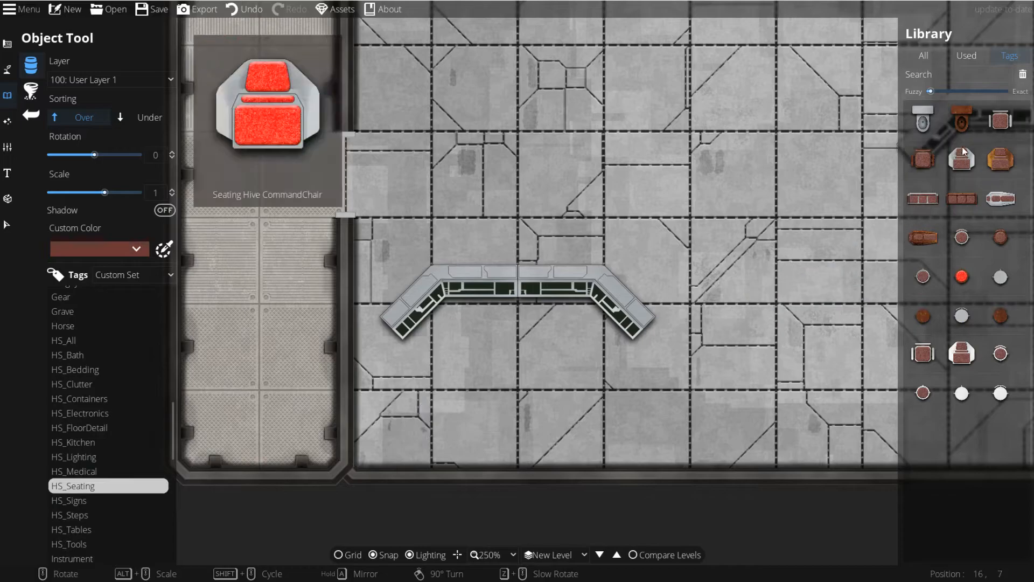
click(1001, 128)
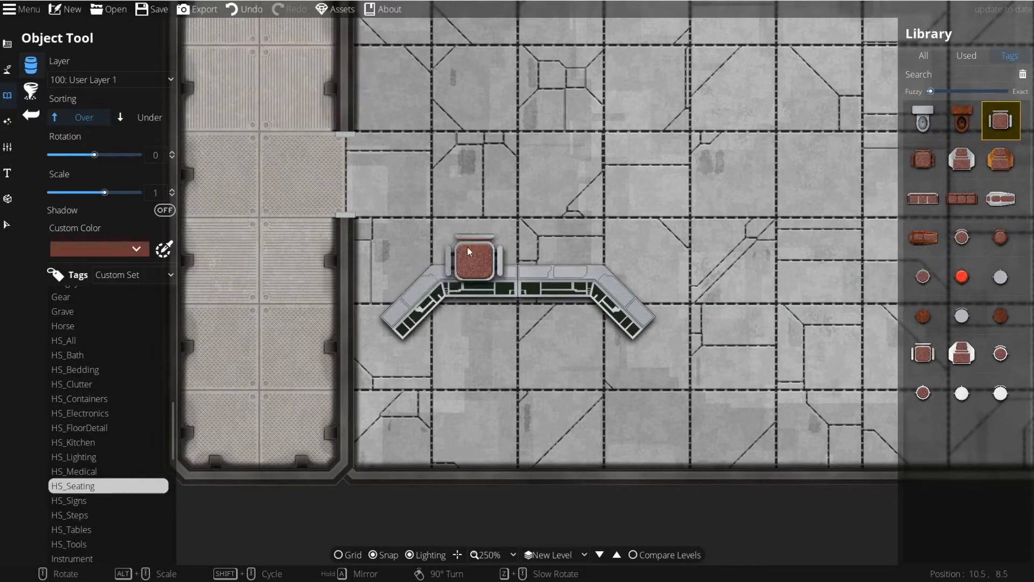
click(140, 251)
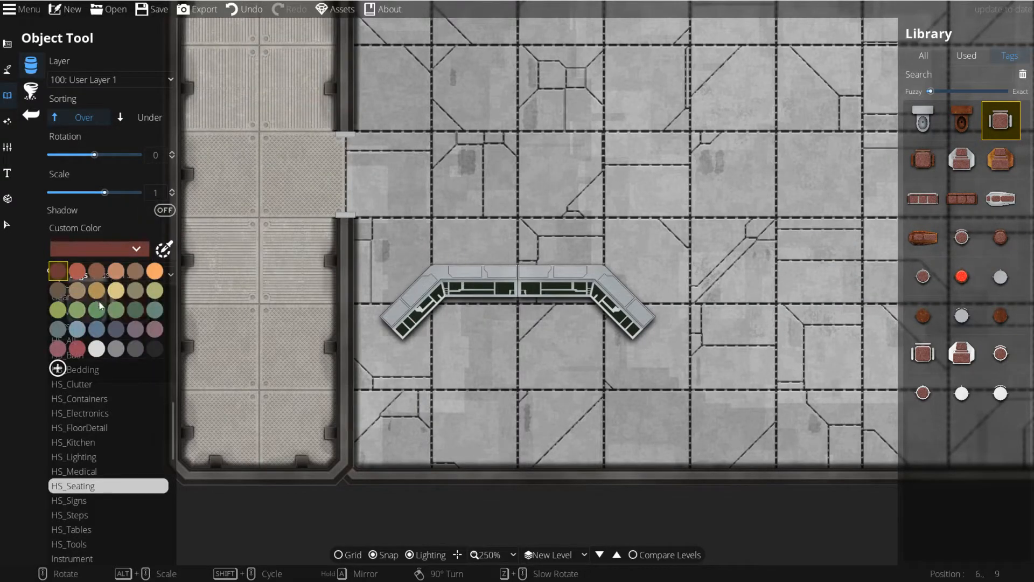
click(82, 328)
- Place two light blue armchairs facing the console desk with snapping off, the right-hand one rotated to -150
scroll(474, 355, up, 4)
scroll(486, 366, down, 15)
click(486, 367)
scroll(560, 340, down, 3)
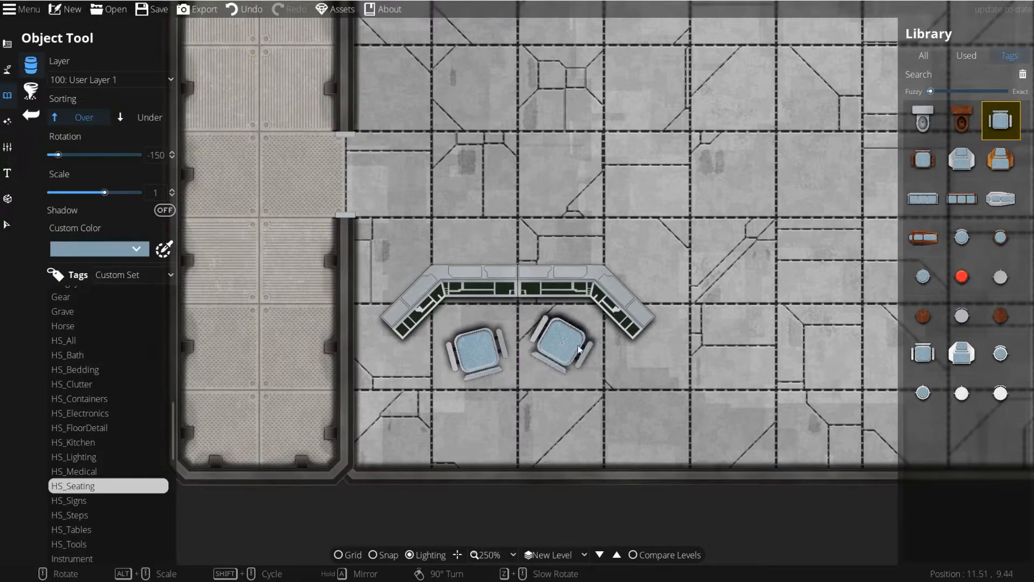
click(561, 343)
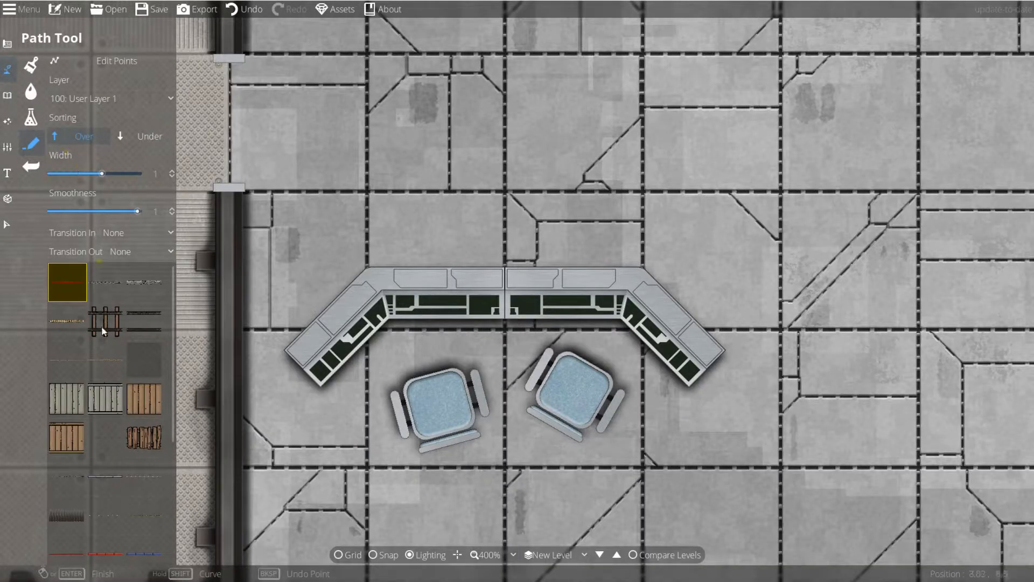
- Set the Path Tool to the corrugated hose at width 0.25 with Under sorting, undoing each straight test length above the consoles
scroll(108, 399, down, 3)
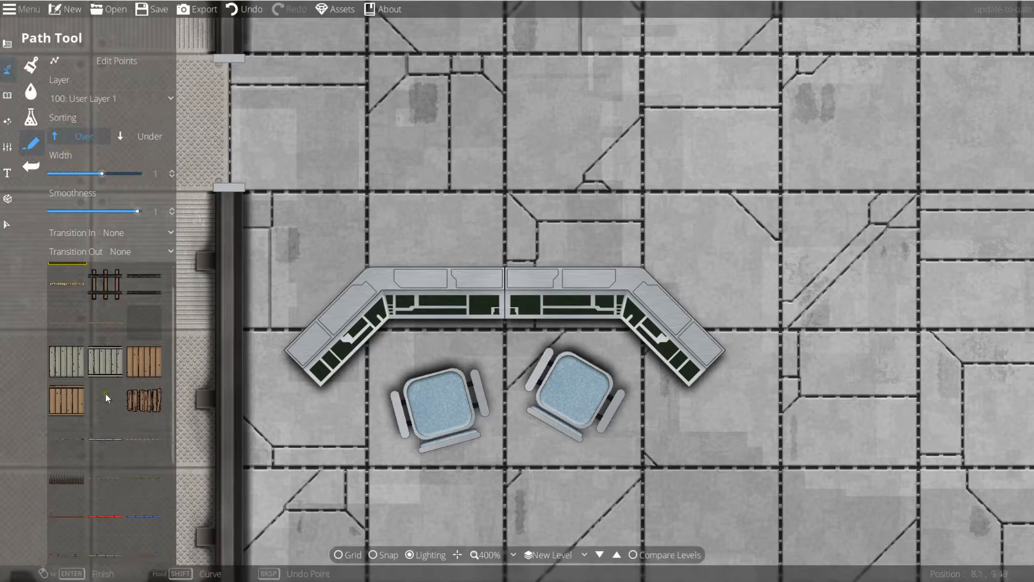
click(81, 405)
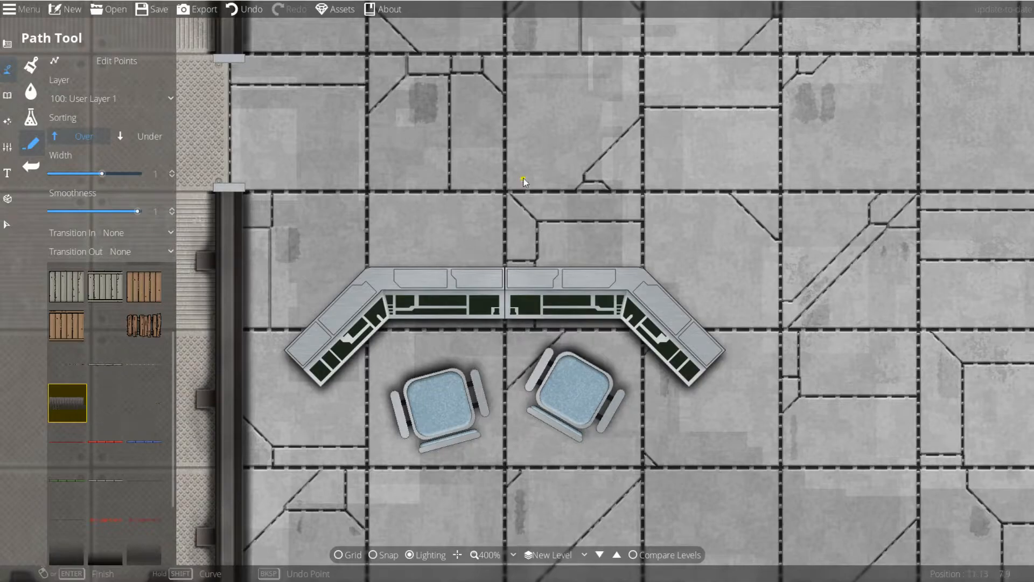
drag(526, 180, 776, 178)
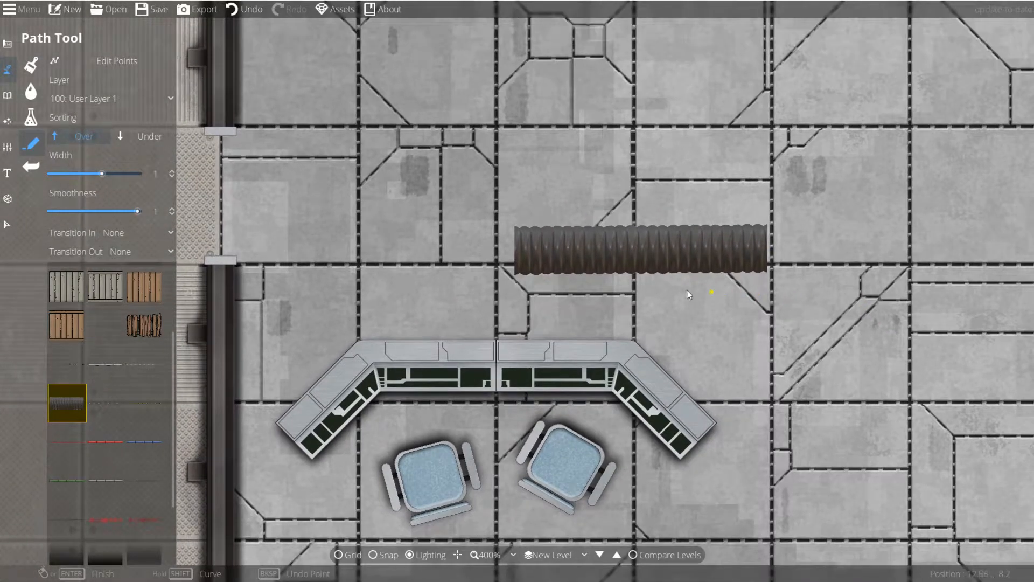
key(ctrl+z)
click(75, 174)
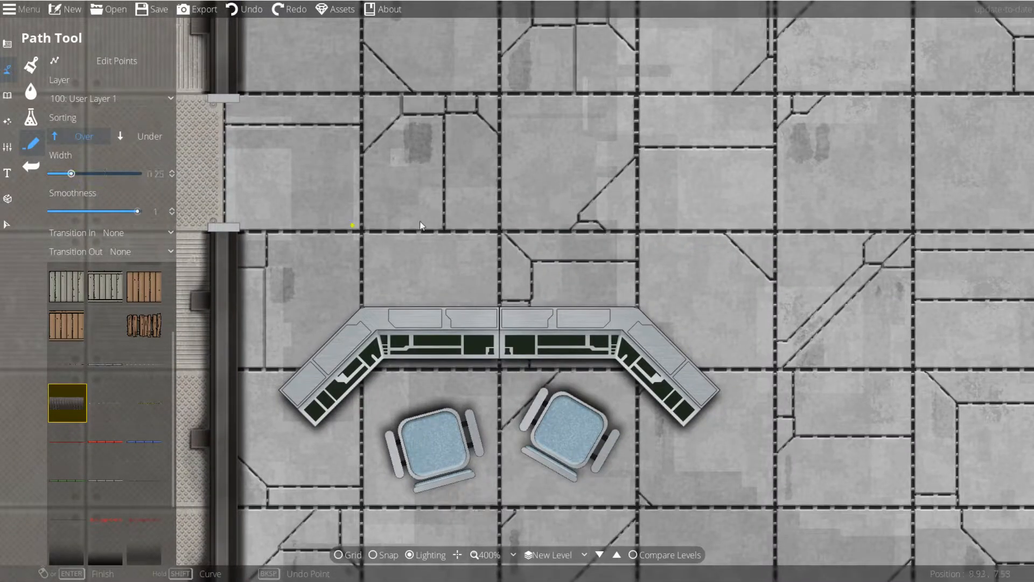
drag(450, 218, 620, 218)
key(ctrl+z)
scroll(274, 244, up, 2)
click(148, 136)
- Draw a curved hose from behind the console desk to the room's left wall
click(697, 380)
click(693, 313)
click(648, 267)
click(470, 290)
click(337, 263)
right_click(197, 312)
- Set the path width to 1
scroll(402, 155, down, 5)
drag(548, 300, 410, 294)
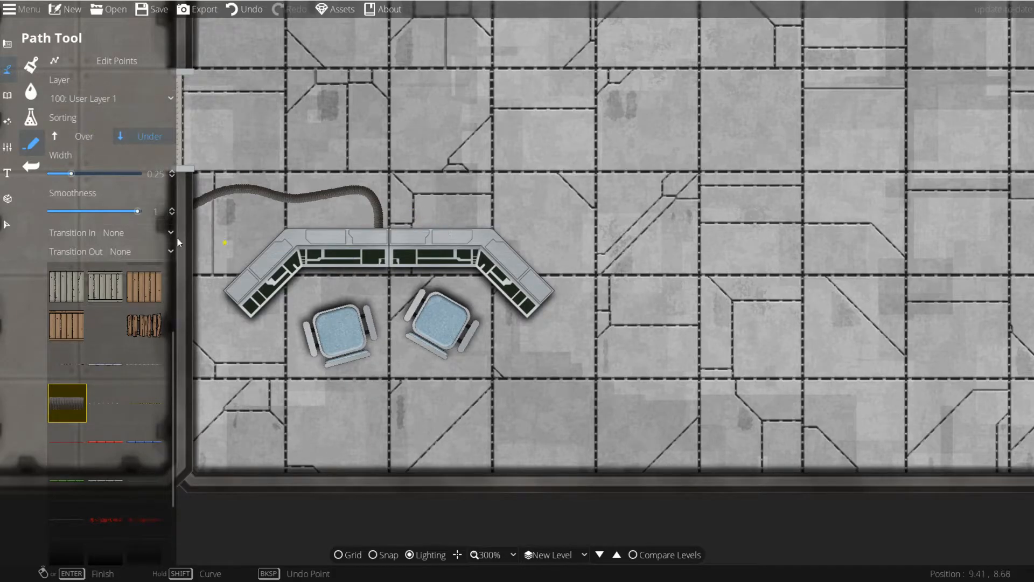
click(155, 173)
text(12)
key(Return)
- Draw a bending metal pipe with blue wiring from the floor right of the consoles down to the room's lower wall
click(106, 365)
click(568, 157)
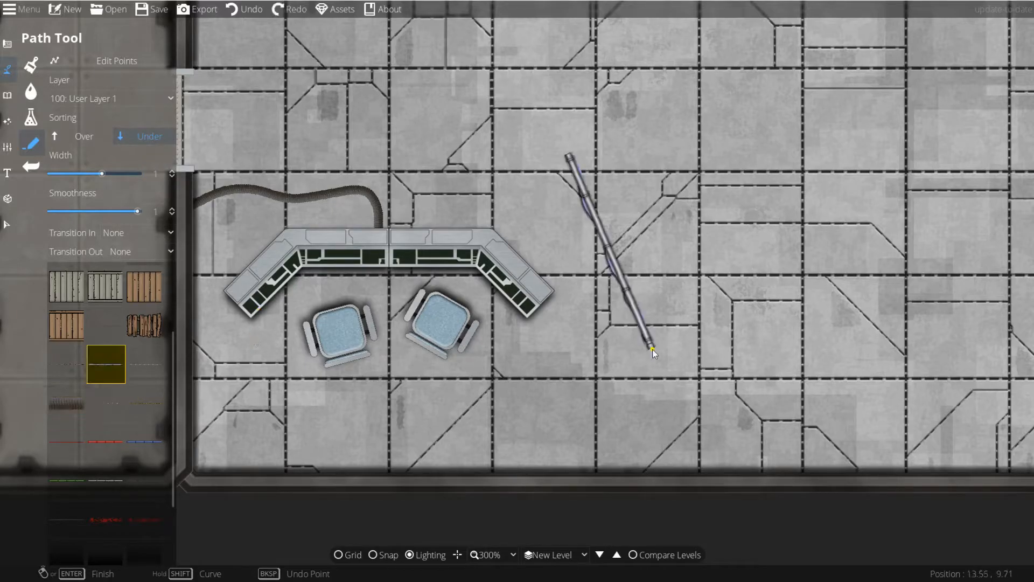
click(650, 362)
click(652, 485)
right_click(651, 485)
scroll(658, 387, up, 5)
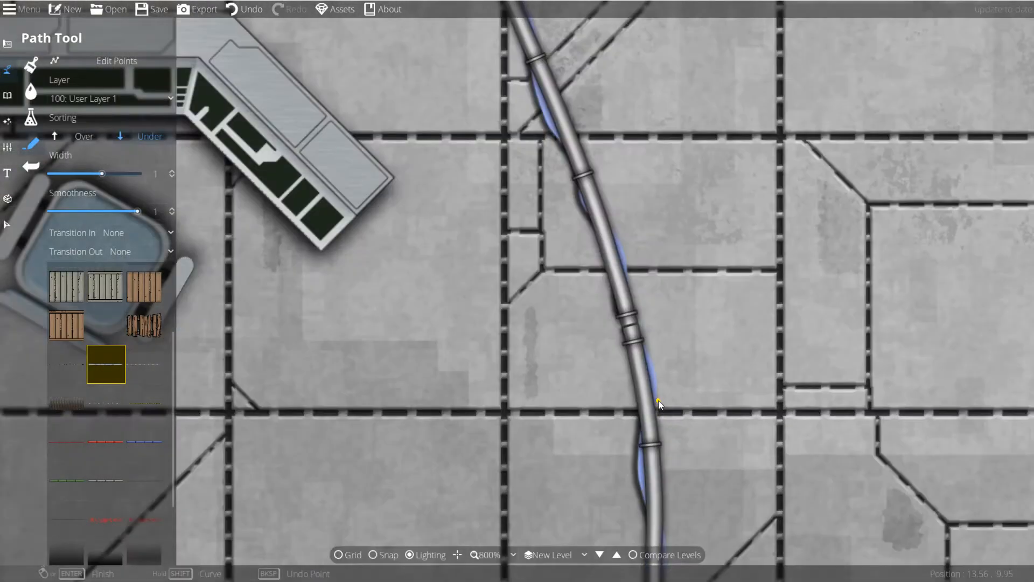
scroll(638, 398, down, 5)
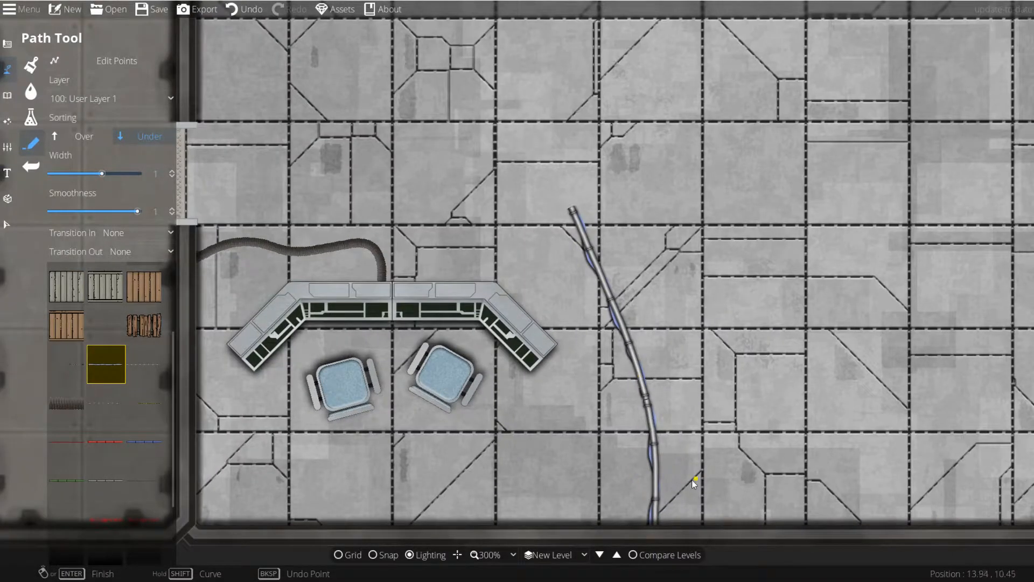
- Draw a second wired pipe from the lower wall up and around a corner to the right wall, and undo both pipes
drag(727, 385, 424, 396)
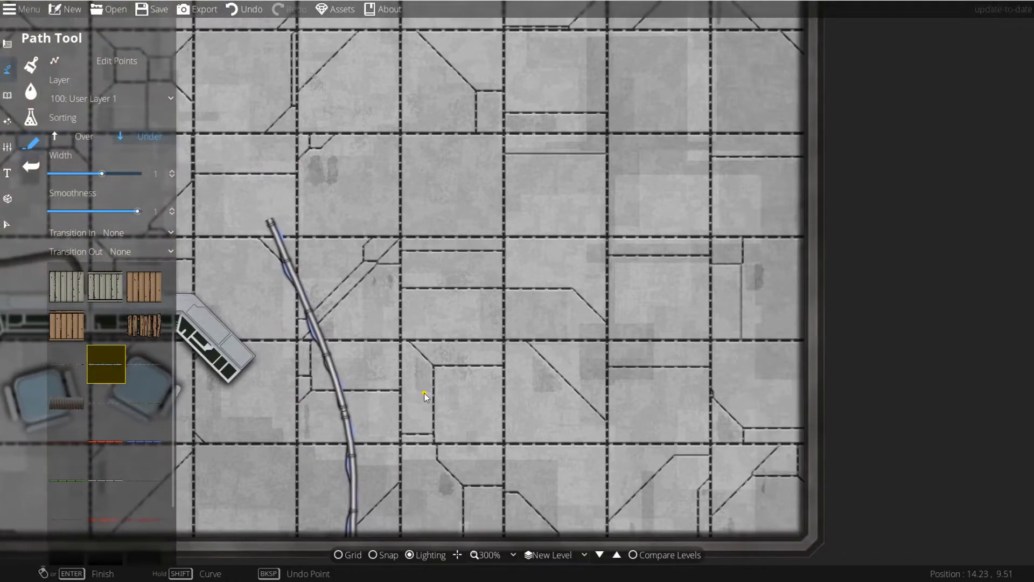
click(506, 541)
click(503, 260)
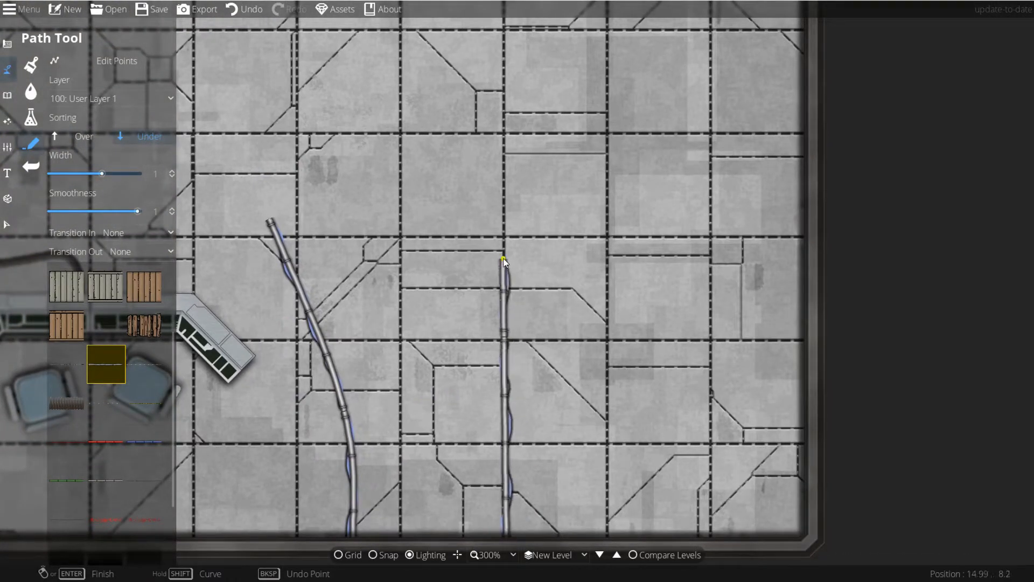
shift+click(505, 238)
click(806, 237)
right_click(805, 237)
drag(303, 304, 562, 314)
key(ctrl+z)
key(ctrl+z)
- Draw a straight diagonal length of the bracketed pipe path on the floor up and right of the consoles
click(139, 364)
click(513, 234)
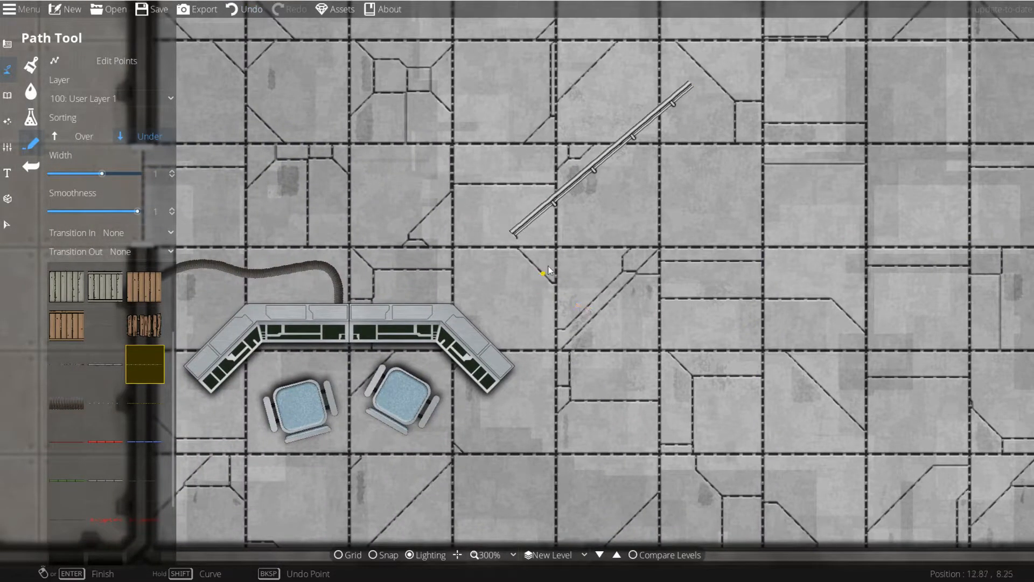
scroll(587, 307, up, 3)
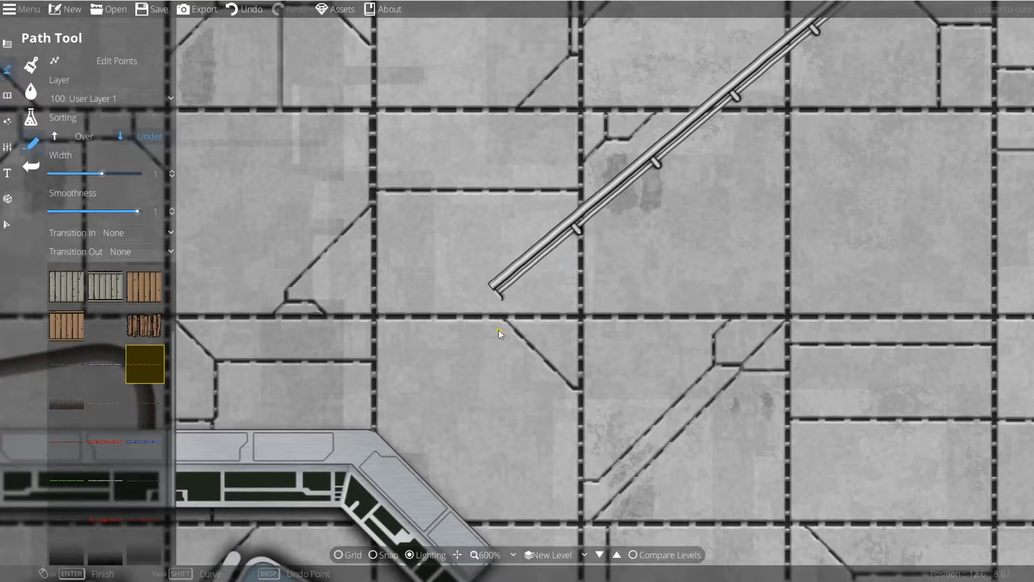
- Undo the diagonal pipe and try a straight horizontal bracketed pipe two tiles long, snapped to the floor grid
key(ctrl+z)
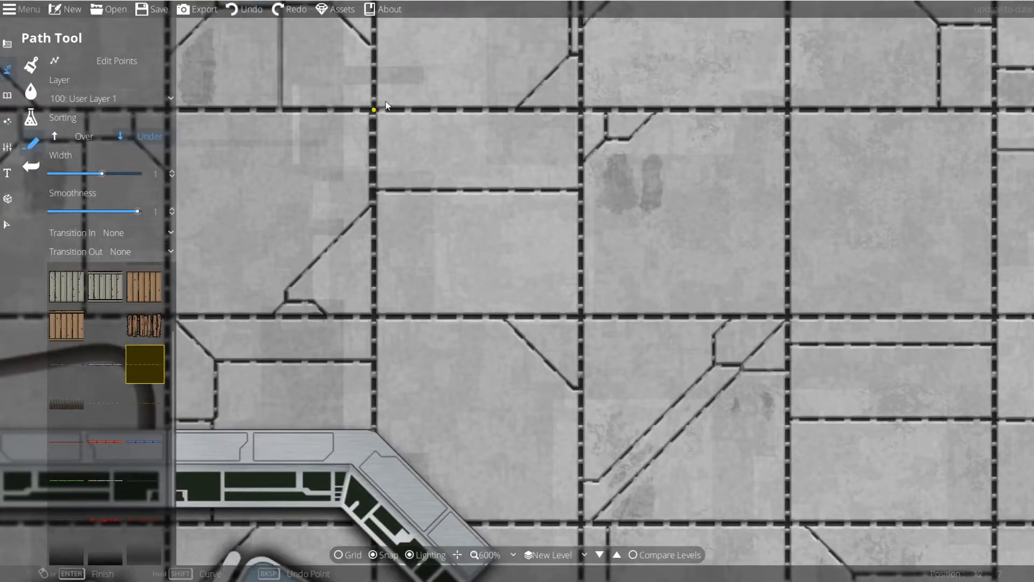
click(385, 105)
click(782, 104)
drag(746, 260, 804, 371)
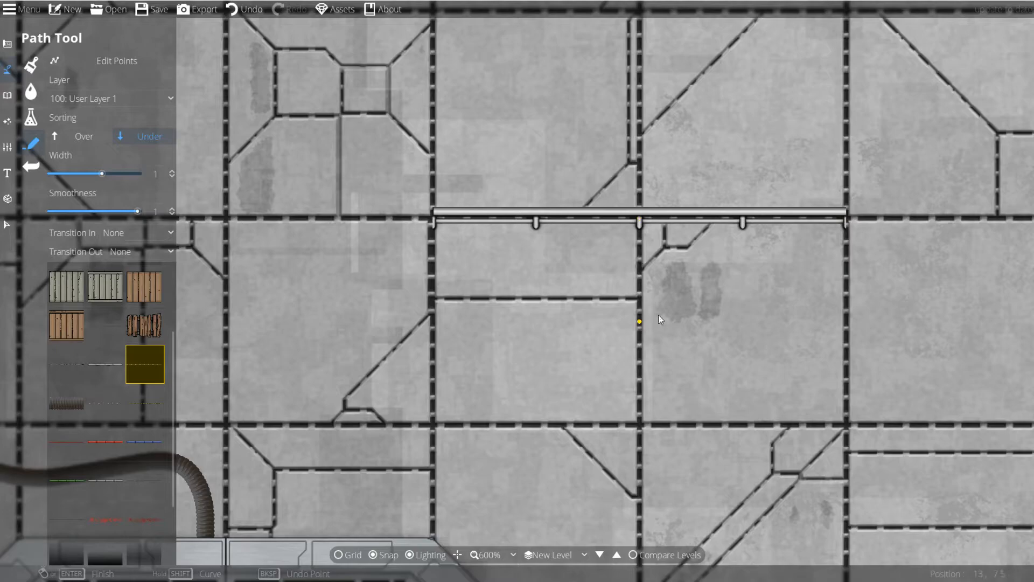
drag(648, 326, 657, 284)
scroll(657, 285, down, 1)
scroll(658, 284, up, 1)
key(ctrl+z)
- Try a snapped bracketed pipe that runs one tile horizontally and curves down to a grid corner, and undo it
drag(450, 176, 485, 156)
click(480, 156)
click(679, 158)
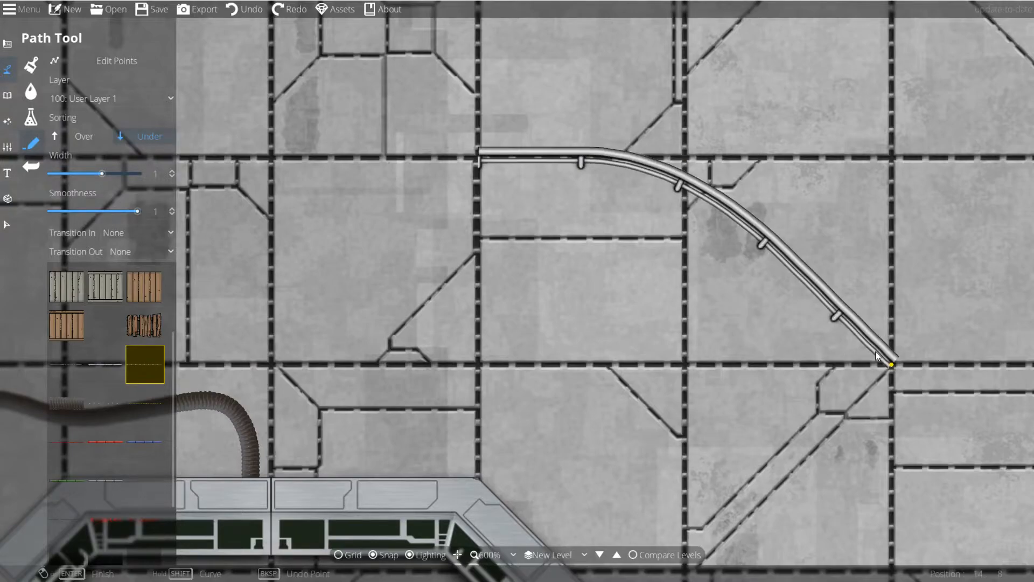
drag(876, 355, 853, 311)
key(shift)
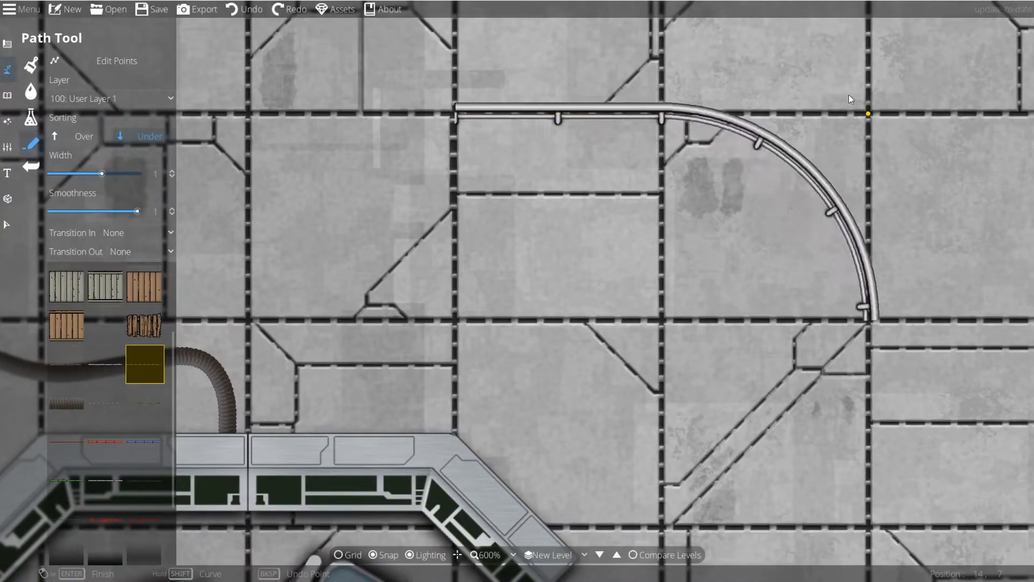
key(ctrl+z)
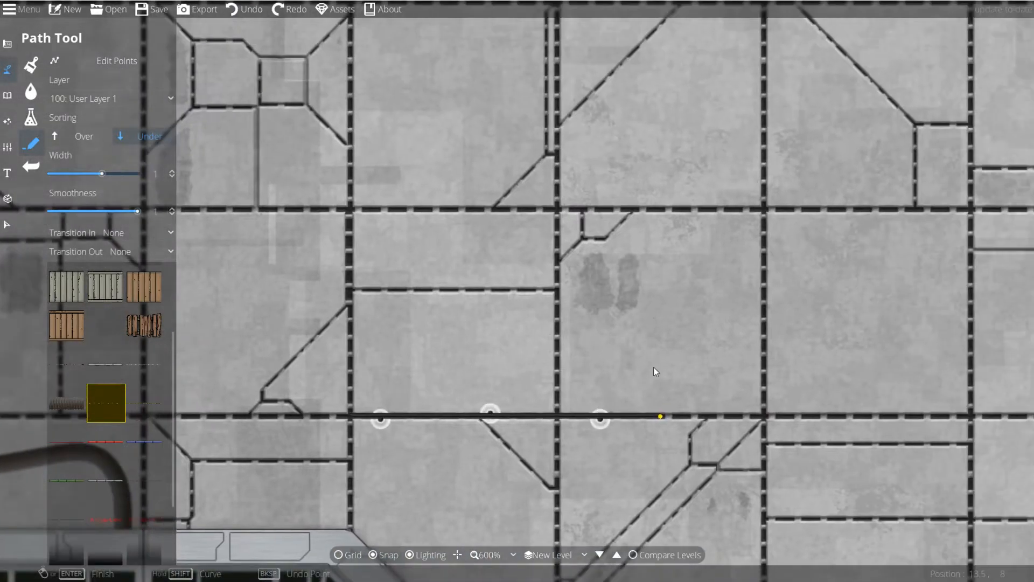
- Try a diagonal length of the yellow-and-black hazard stripe path on the floor above the consoles, and undo it
mouse_move(654, 366)
mouse_down()
mouse_move(714, 332)
mouse_move(827, 137)
mouse_move(658, 103)
mouse_up()
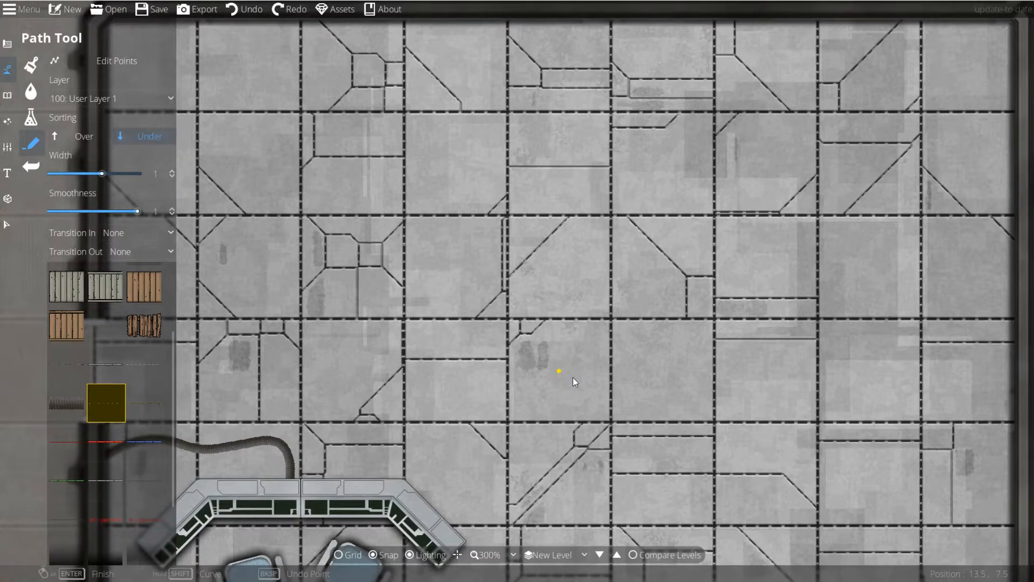
click(129, 408)
click(405, 348)
click(664, 196)
right_click(664, 196)
key(s)
key(a)
key(ctrl+z)
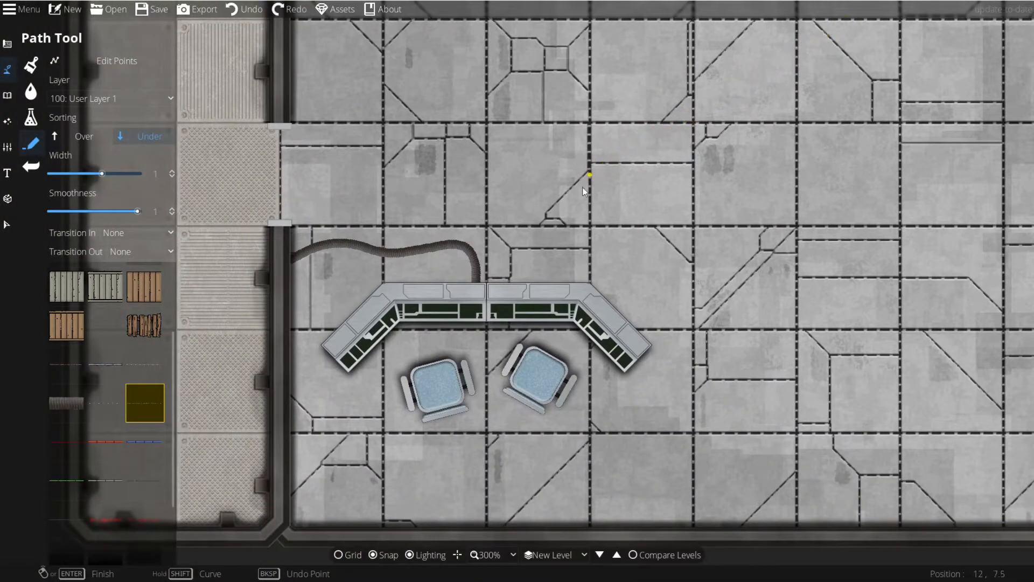
- Draw a hazard stripe from the doorway's lower edge over the consoles, around to their right and down to the lower wall
key(s)
key(d)
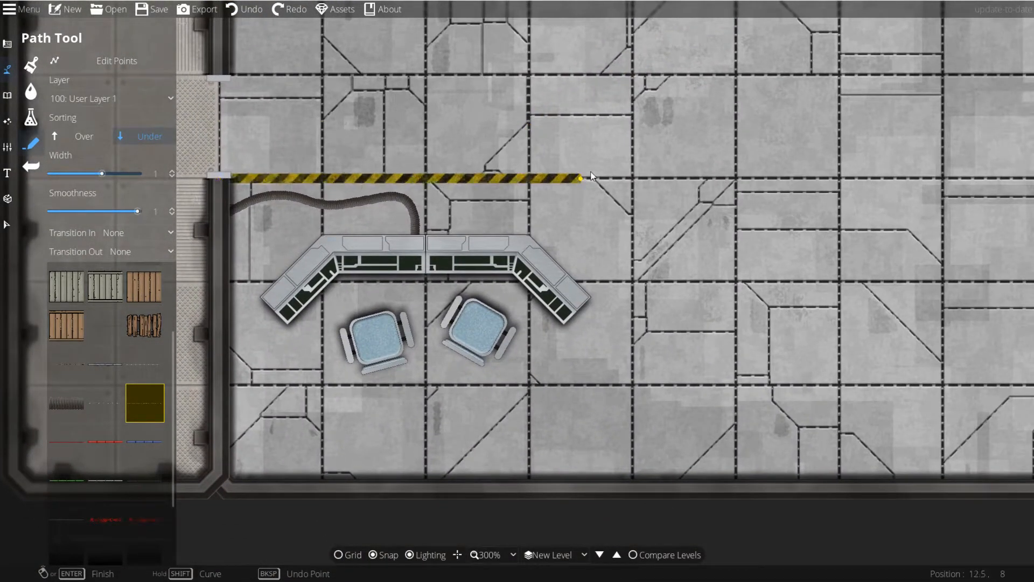
click(631, 179)
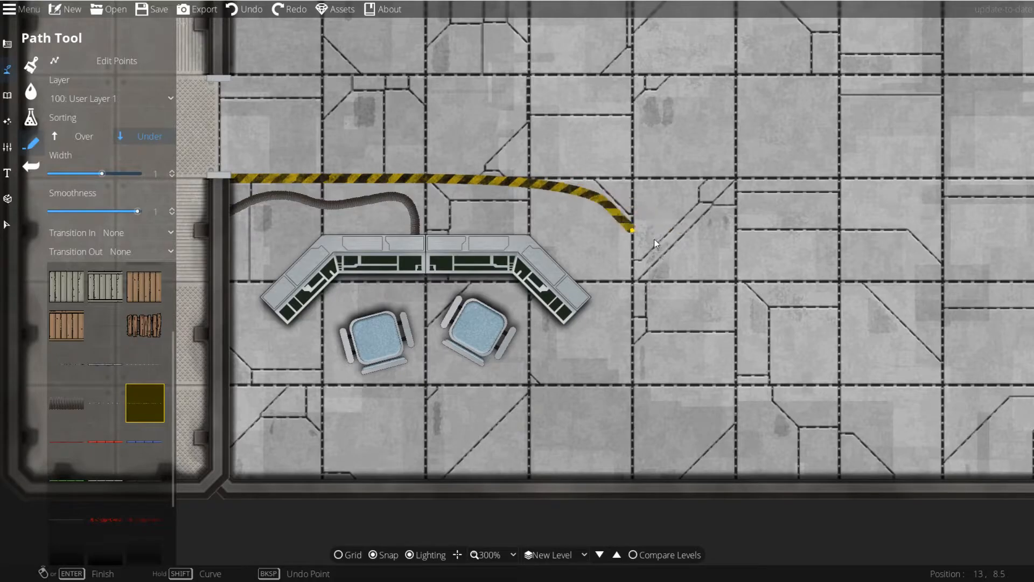
click(651, 498)
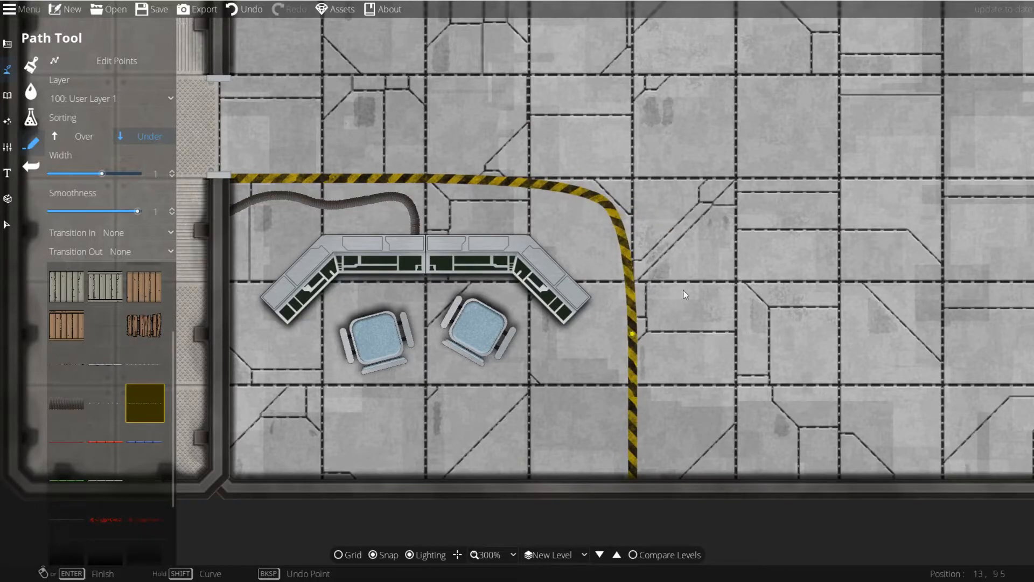
- Replace the hazard stripe with one that runs straight above the consoles, rounds the corner and drops straight to the lower wall
key(ctrl+z)
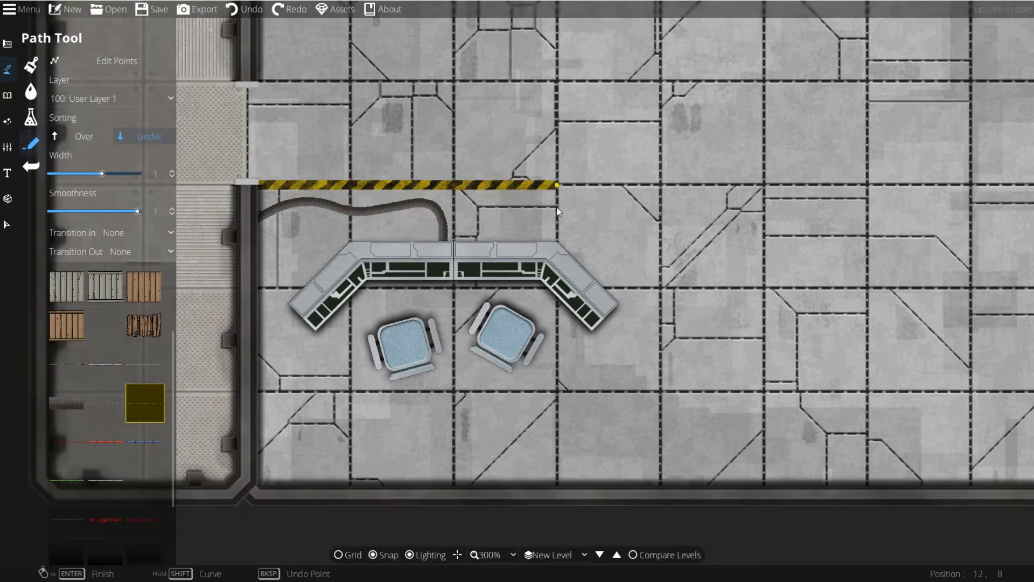
click(611, 189)
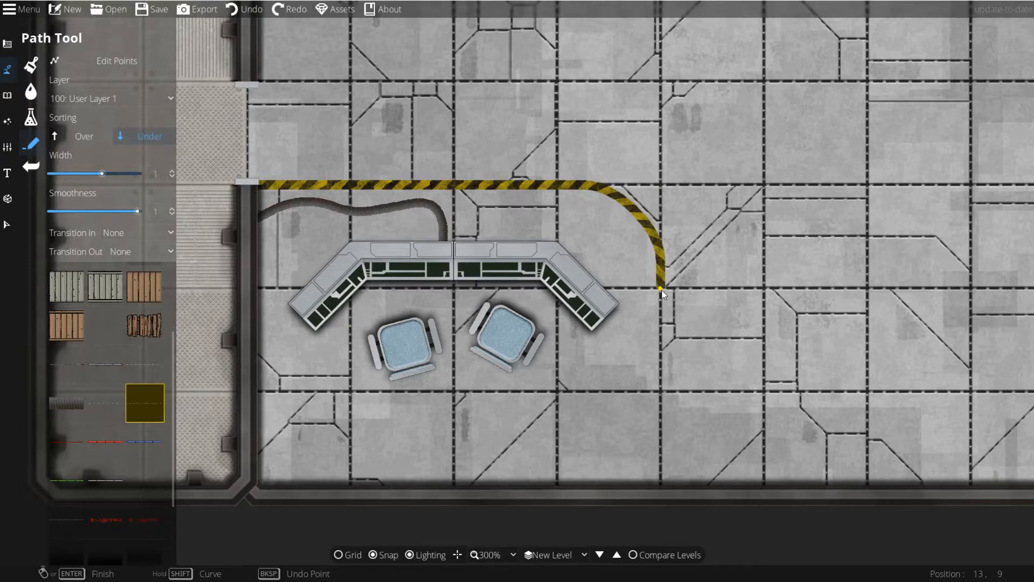
click(662, 485)
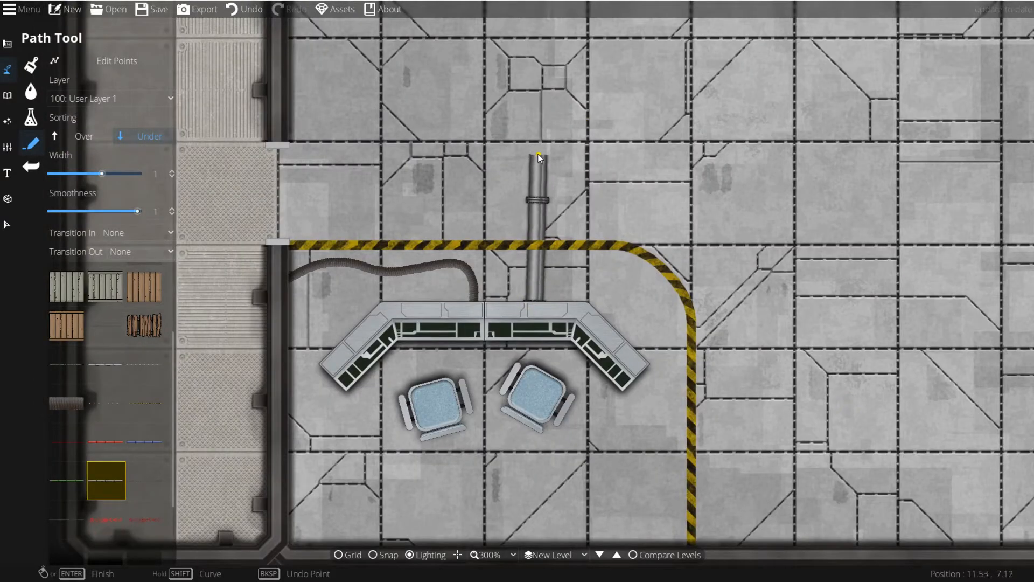
- Undo the pipe rising from the consoles and draw a metal pipe along the lower wall with both ends bending into it
right_click(536, 153)
key(ctrl+z)
drag(560, 123, 607, 5)
click(367, 429)
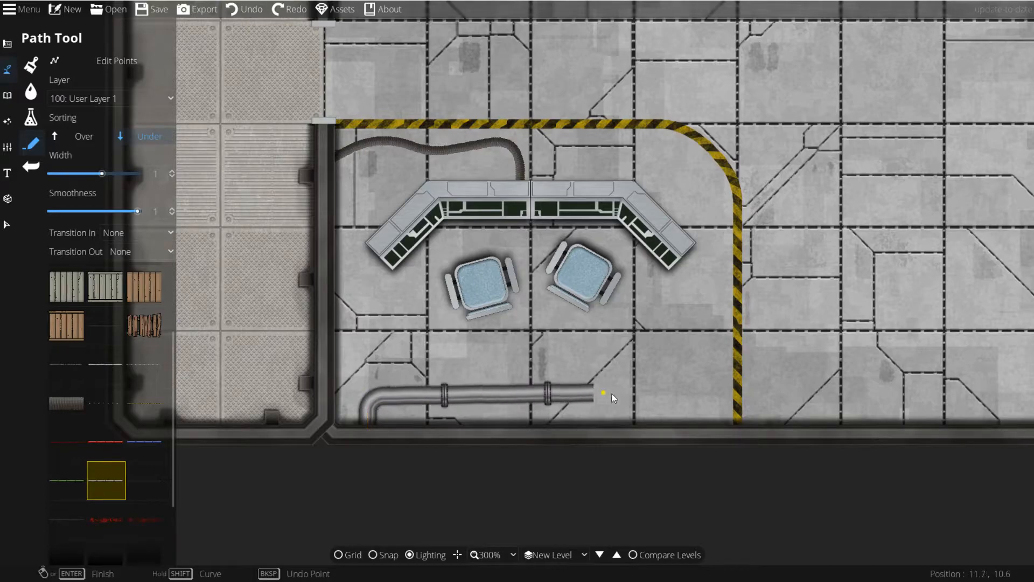
click(673, 396)
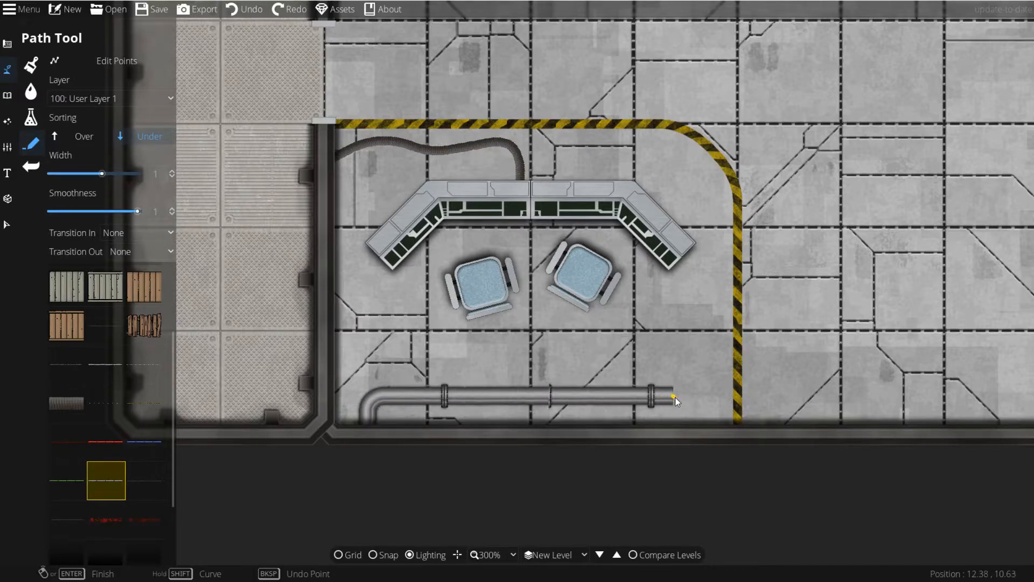
key(shift)
right_click(686, 428)
- Place a blue barrel on its side from the HS_Containers tag against the lower wall, just right of the hazard stripe
drag(749, 243, 639, 320)
scroll(125, 435, down, 2)
mouse_move(474, 309)
mouse_down()
mouse_move(440, 387)
mouse_move(462, 472)
mouse_up()
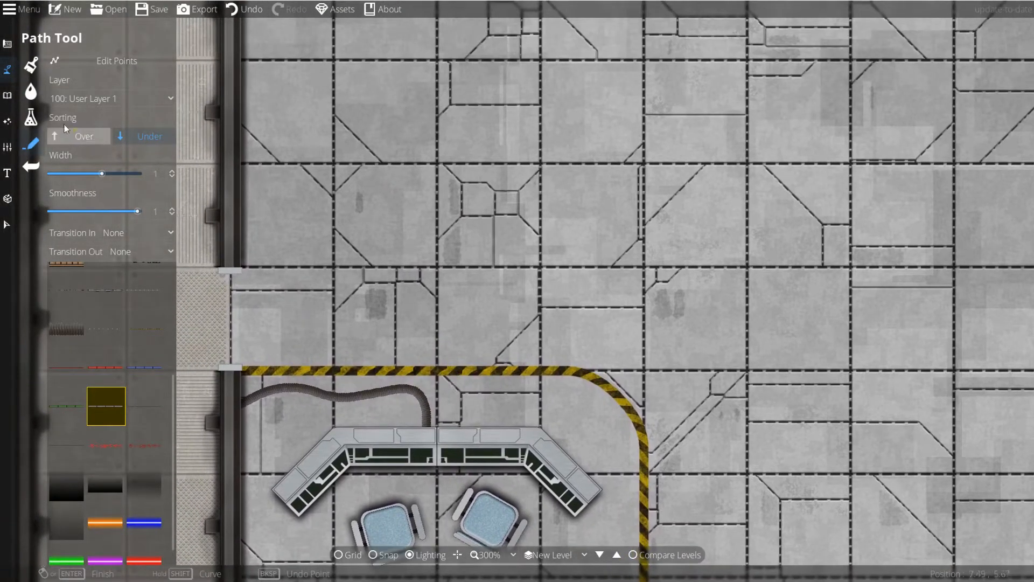
click(8, 96)
click(66, 70)
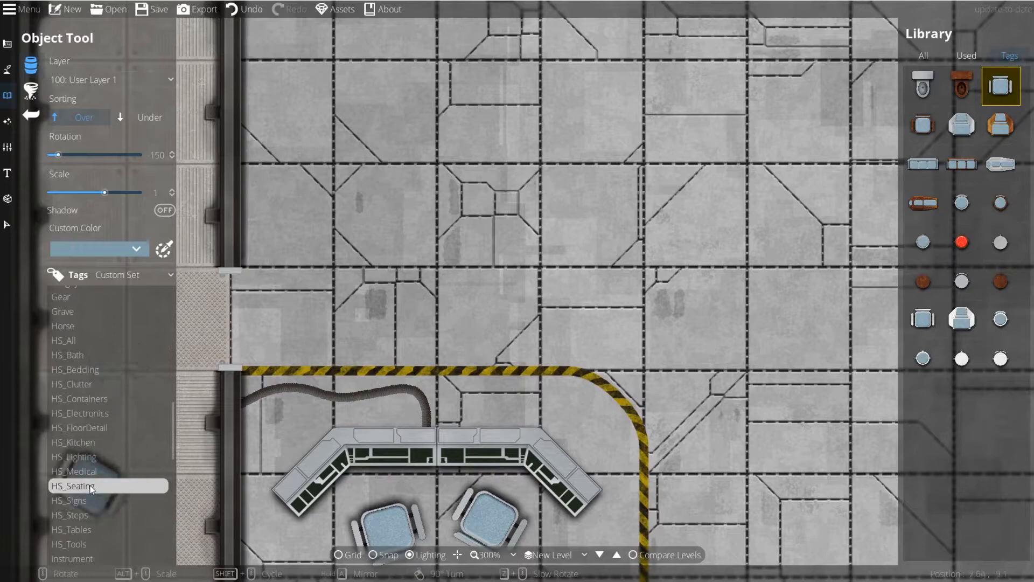
click(89, 398)
drag(653, 309, 560, 121)
click(932, 82)
scroll(609, 403, down, 2)
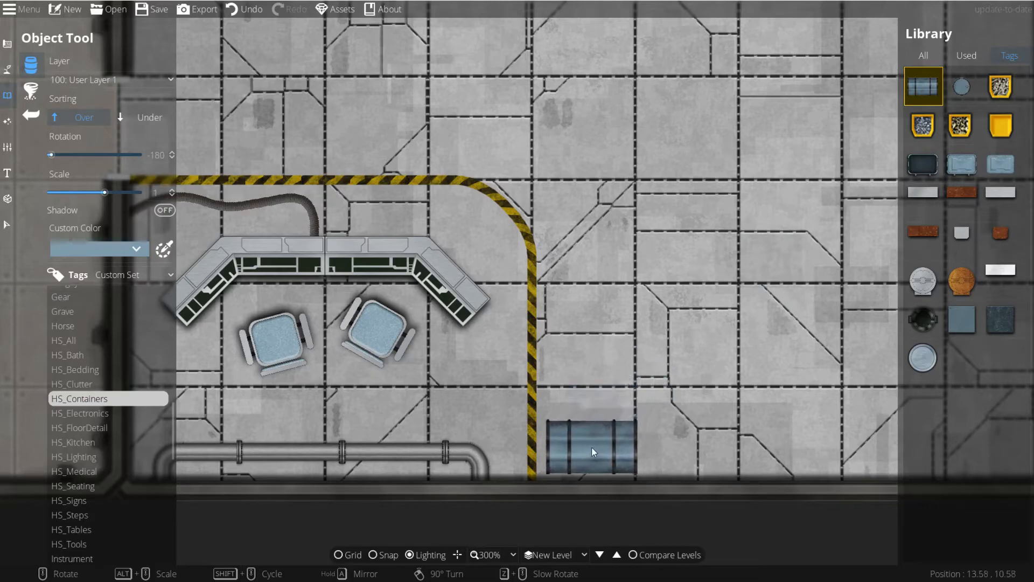
click(591, 447)
- Place an upright round barrel beside the lying one, and another lying barrel rotated to -120 to the right of it
click(960, 89)
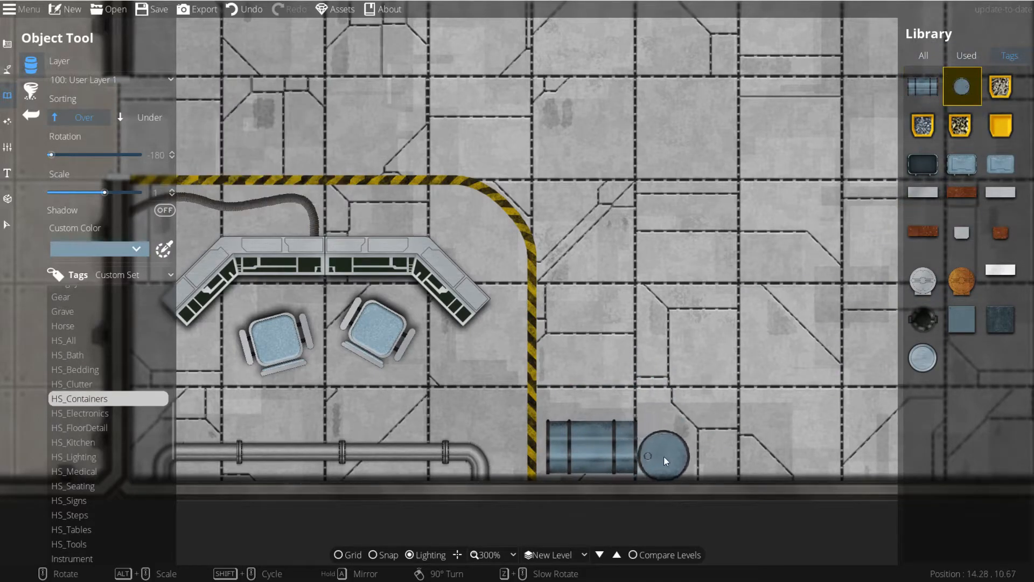
scroll(735, 431, down, 1)
click(933, 90)
scroll(710, 435, up, 5)
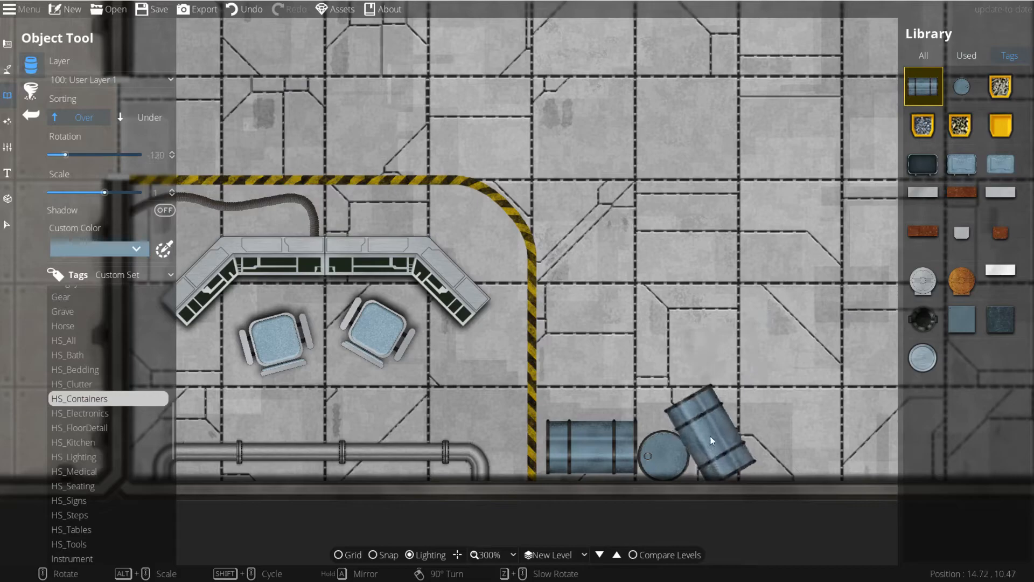
click(709, 435)
scroll(718, 350, up, 2)
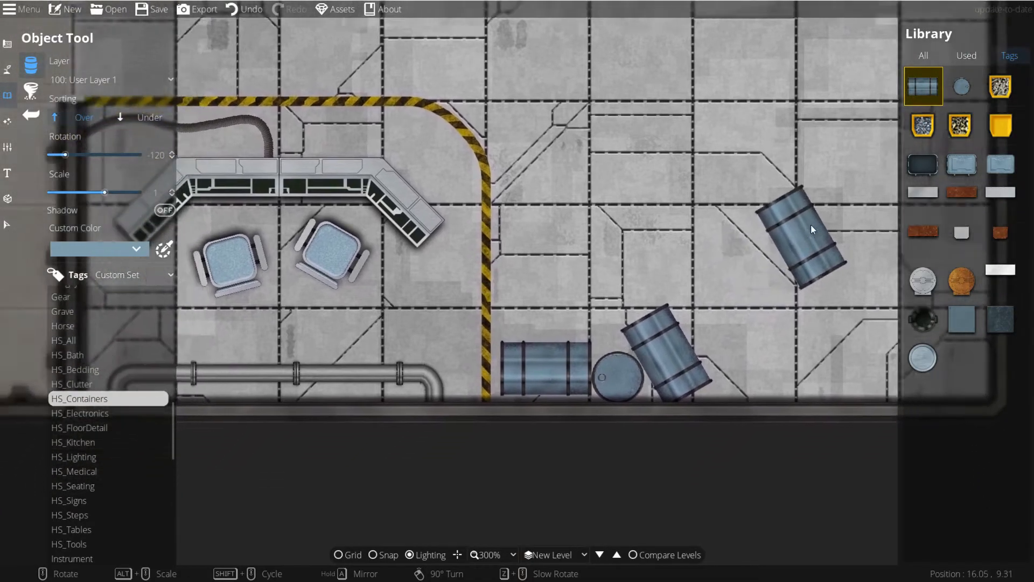
- Try straight lengths of the thin green rope and the buckled green strap paths above the barrels, and undo both
scroll(803, 242, up, 2)
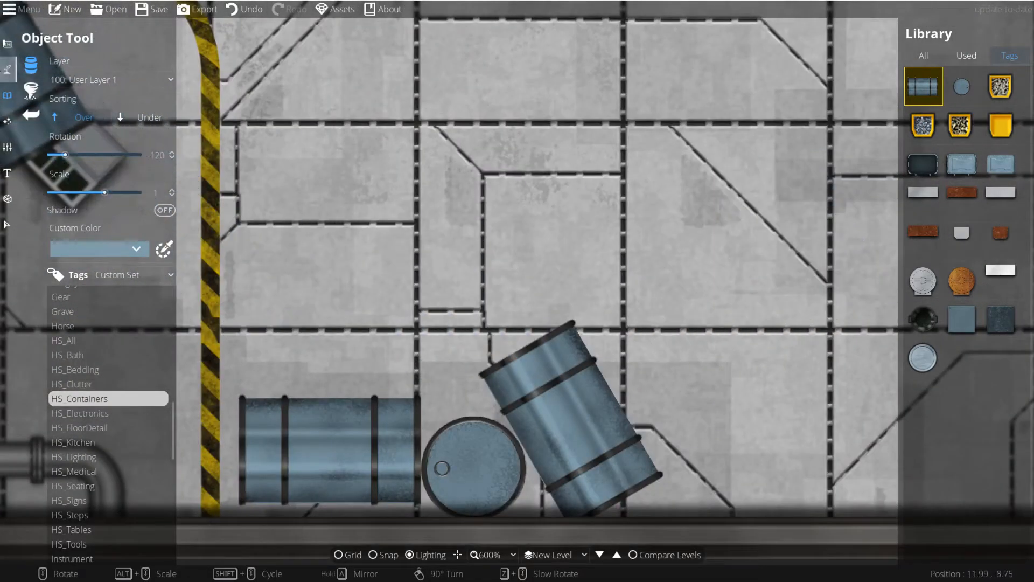
click(6, 70)
click(86, 141)
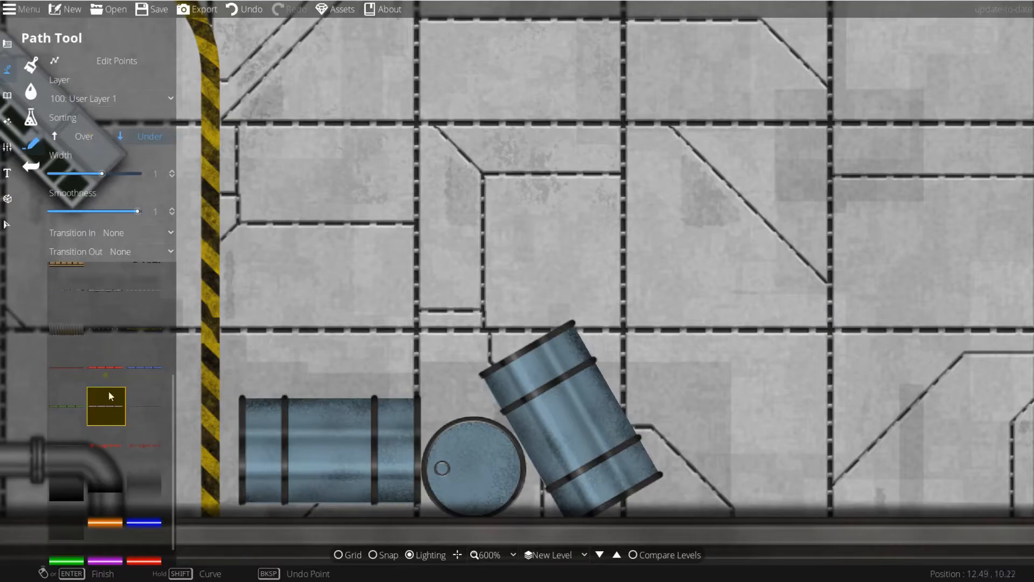
click(69, 448)
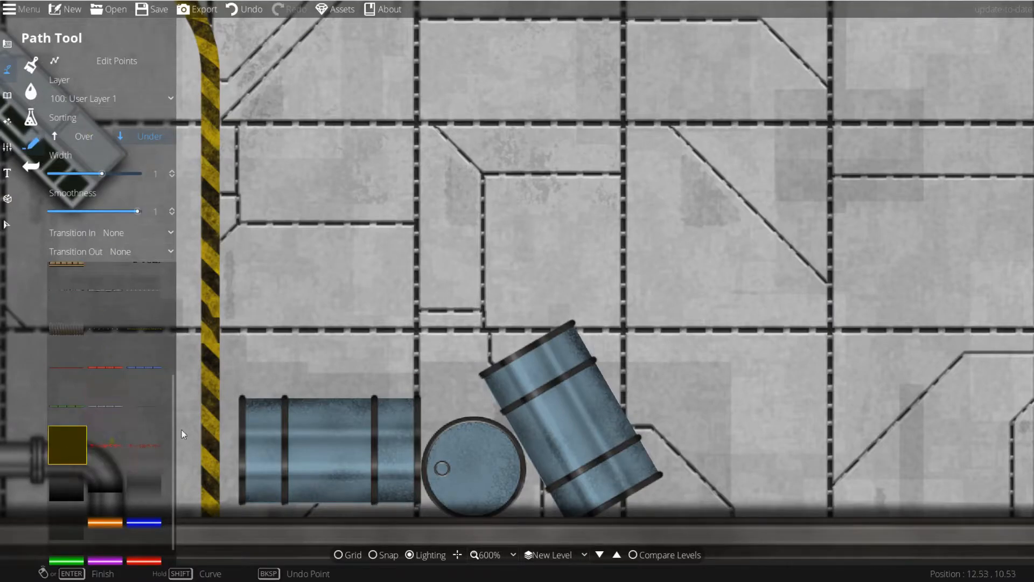
click(811, 243)
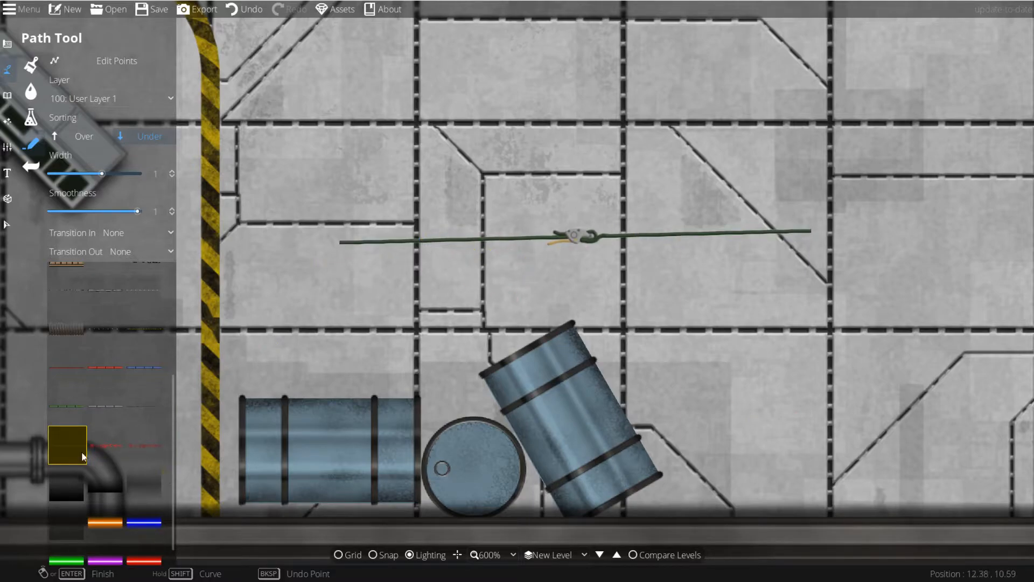
click(145, 406)
click(321, 281)
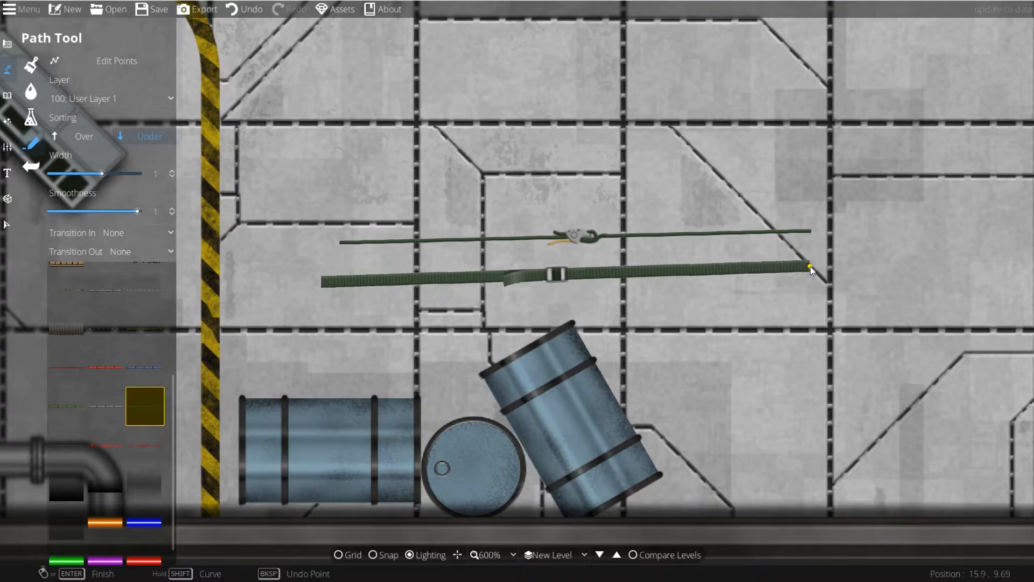
key(ctrl+z)
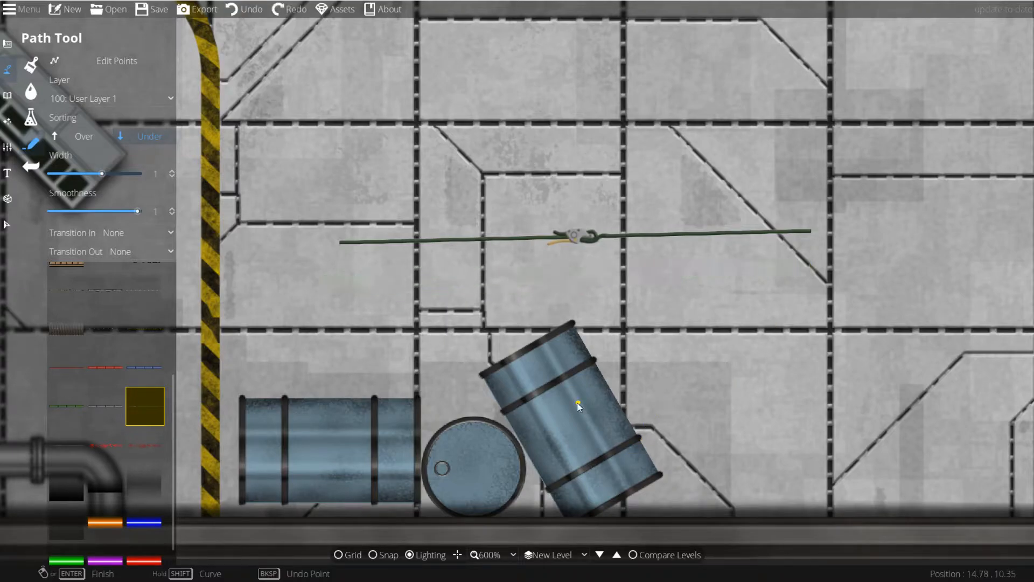
key(ctrl+z)
- Try a vertical length of the green strap across the horizontal barrel, and undo it
click(407, 435)
click(406, 287)
right_click(406, 287)
key(ctrl+z)
- Set the path sorting to Over, retry the vertical strap across the horizontal barrel, and undo it
click(88, 132)
click(409, 435)
click(413, 270)
right_click(414, 270)
key(ctrl+z)
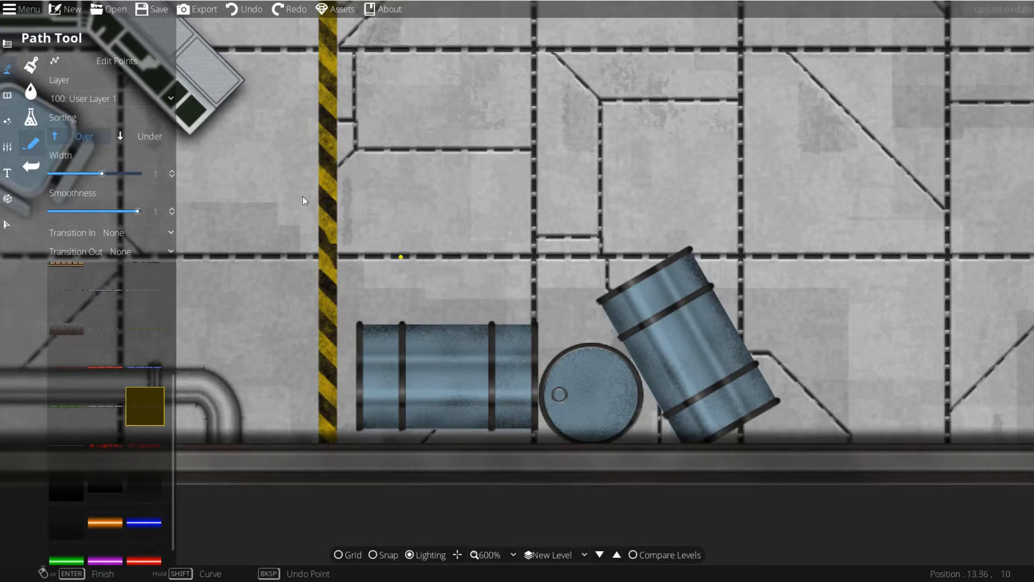
- Set the path layer to 200: User Layer 2, try a curved strap from the lower wall up over the horizontal barrel, and undo it
click(93, 97)
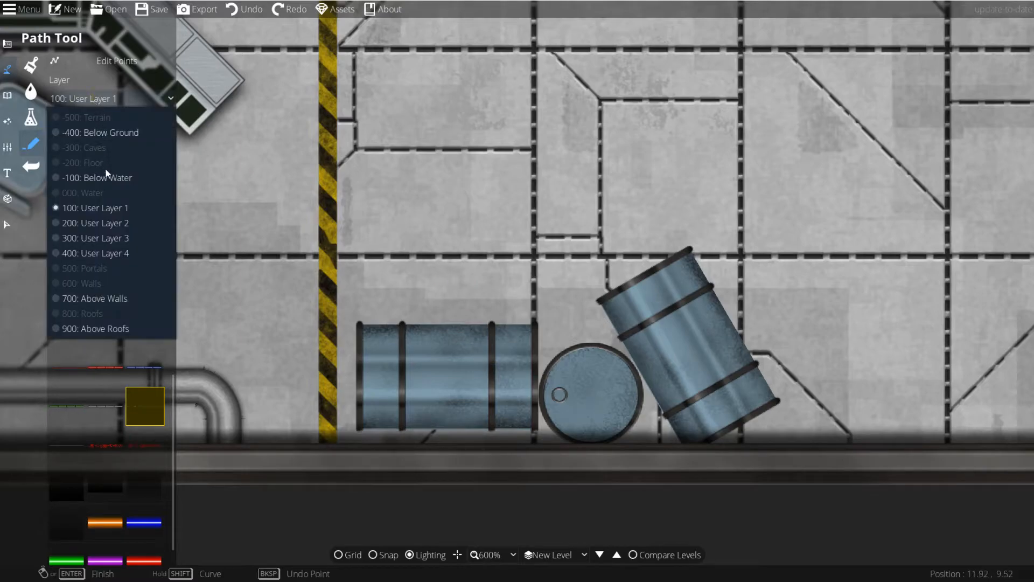
click(111, 223)
click(388, 453)
click(382, 386)
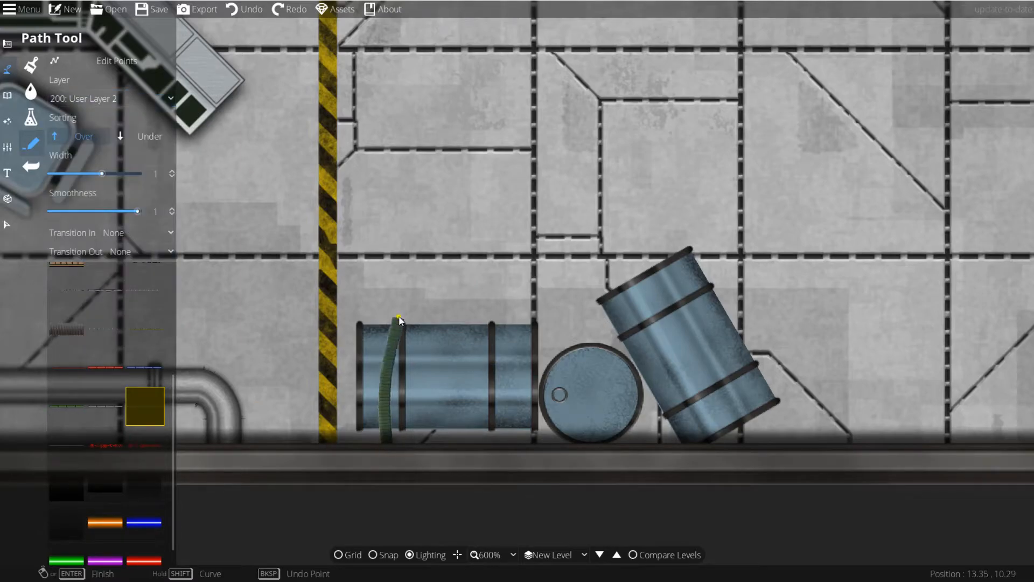
click(416, 256)
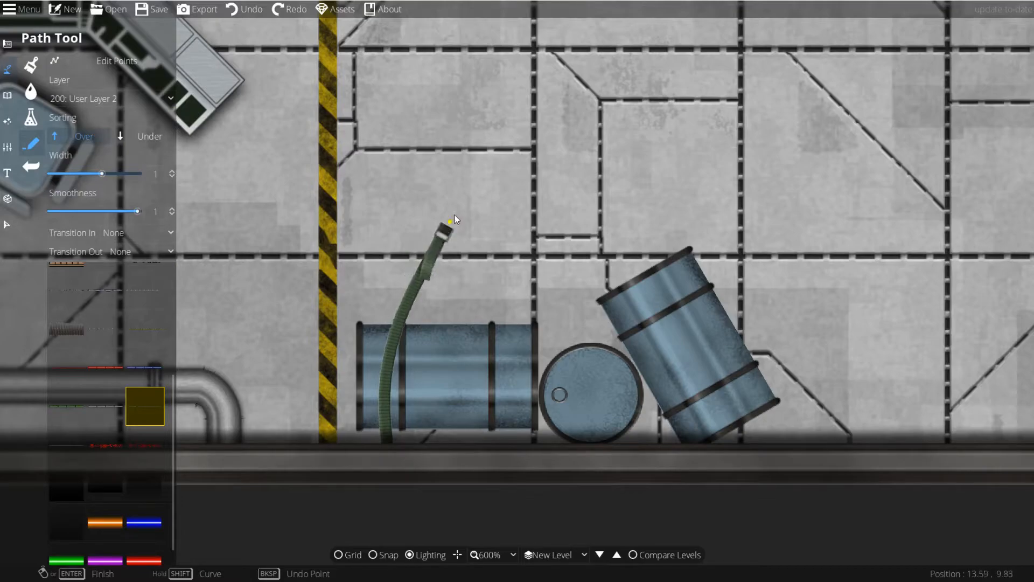
click(478, 189)
key(ctrl+z)
- Draw two curved green straps over the horizontal barrel and one across the leaning barrel, starting at the lower wall
click(420, 257)
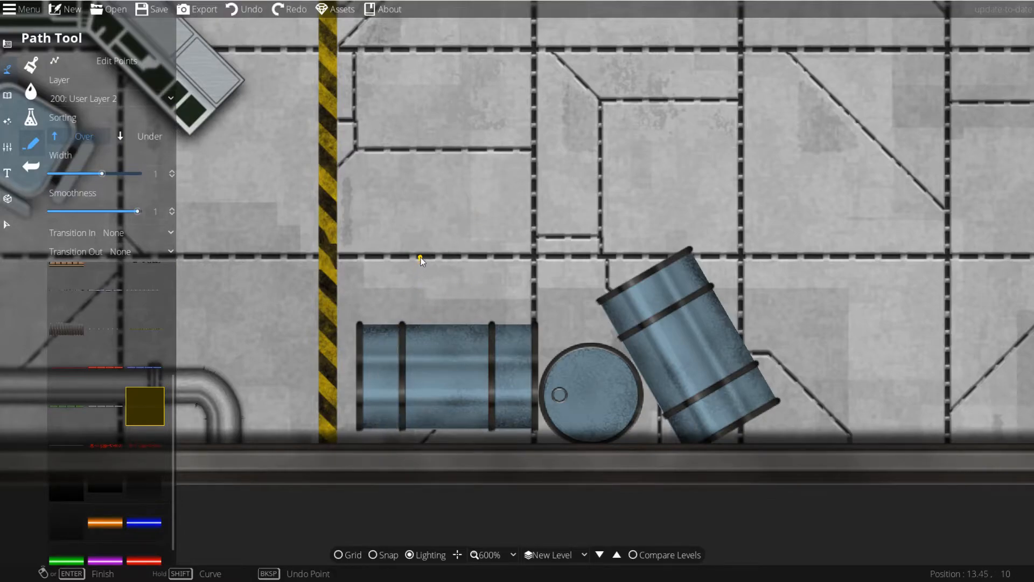
click(384, 376)
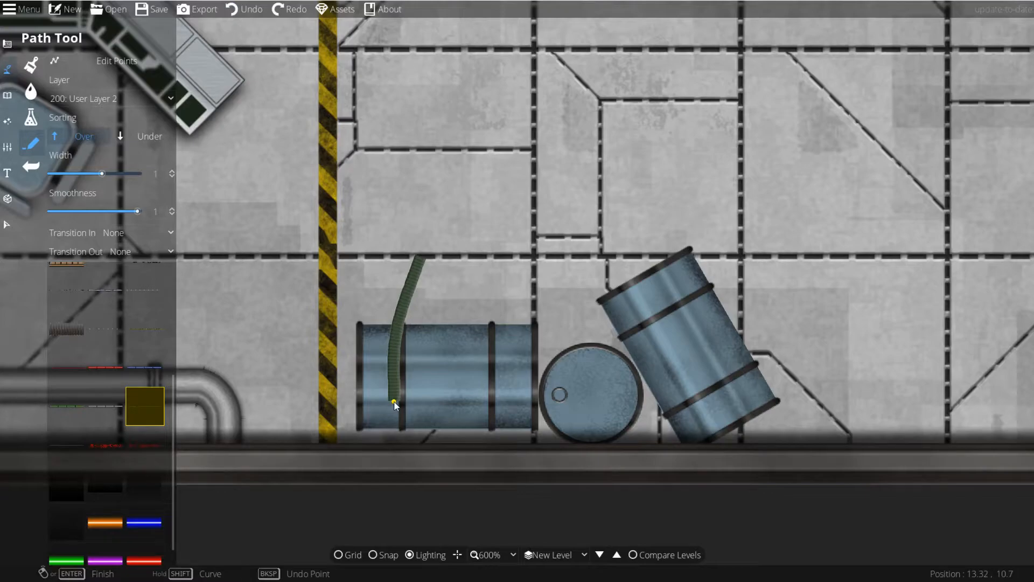
click(406, 457)
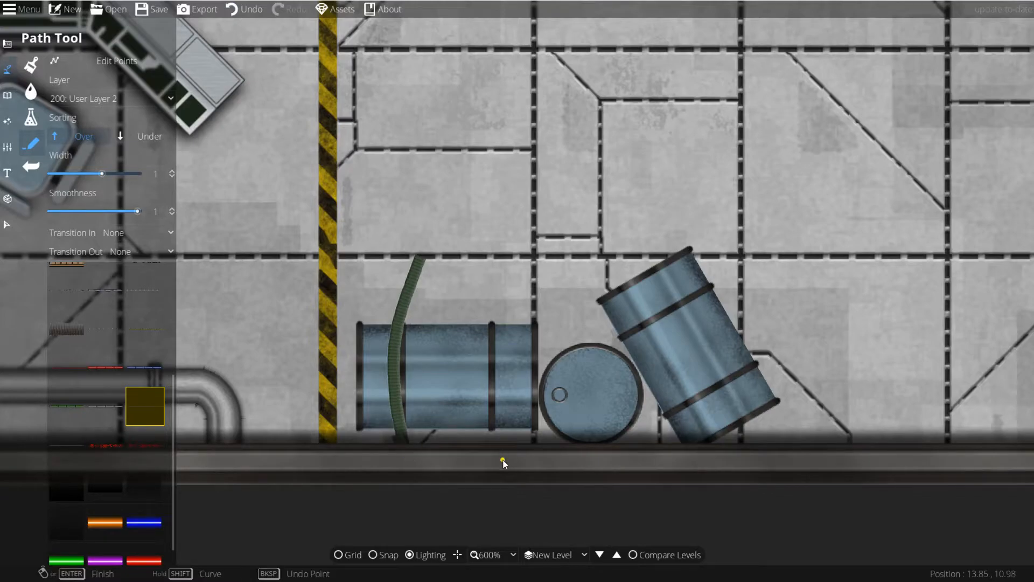
click(500, 465)
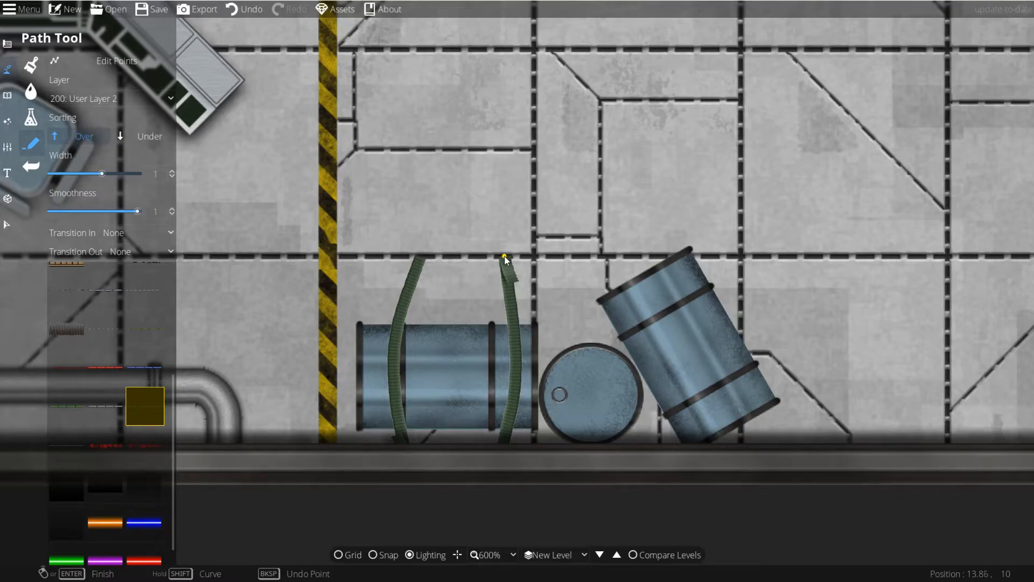
right_click(504, 256)
drag(627, 373, 566, 325)
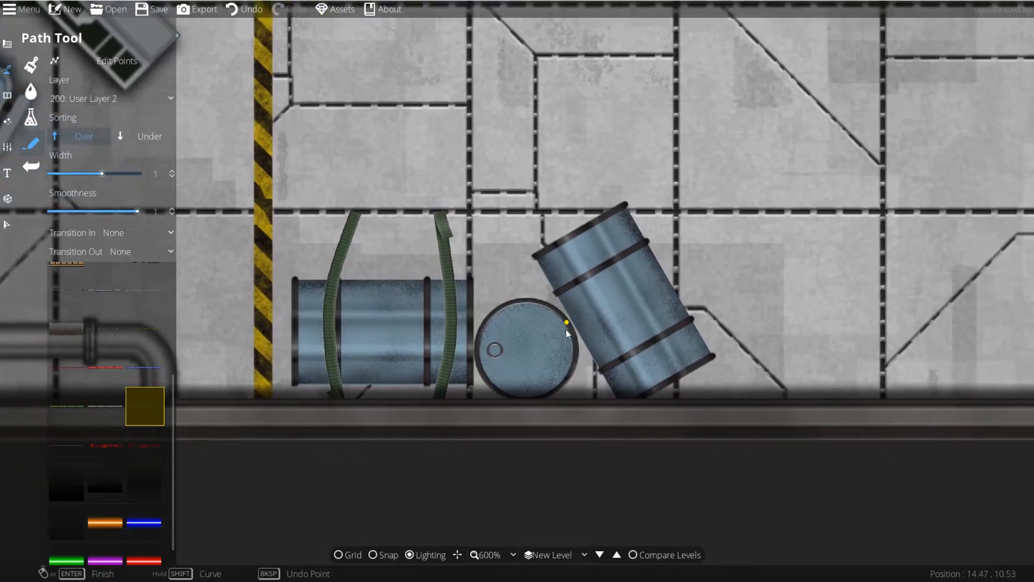
click(567, 408)
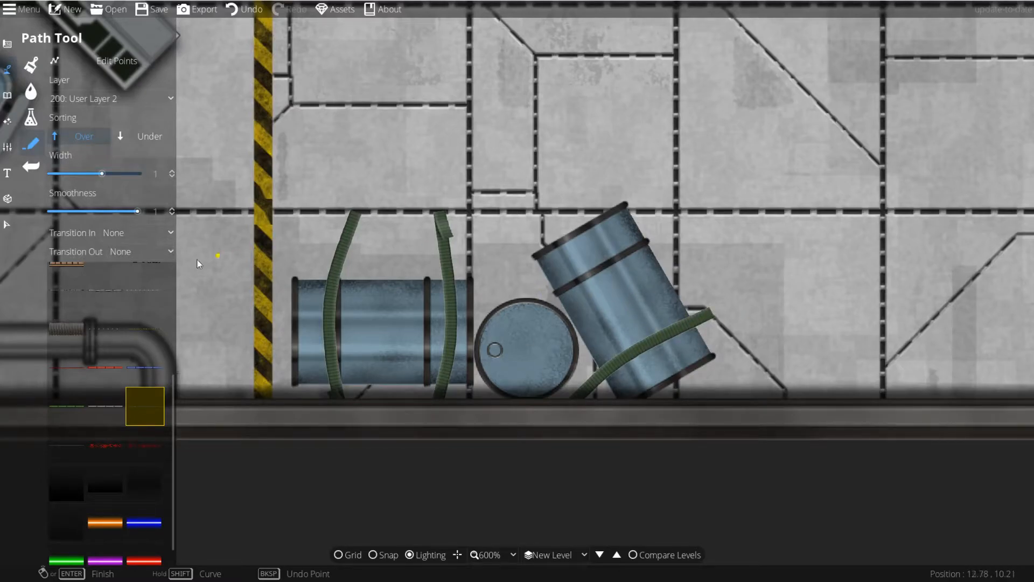
- Switch to placing objects and choose the green strap buckle from the HS_All tag
click(7, 95)
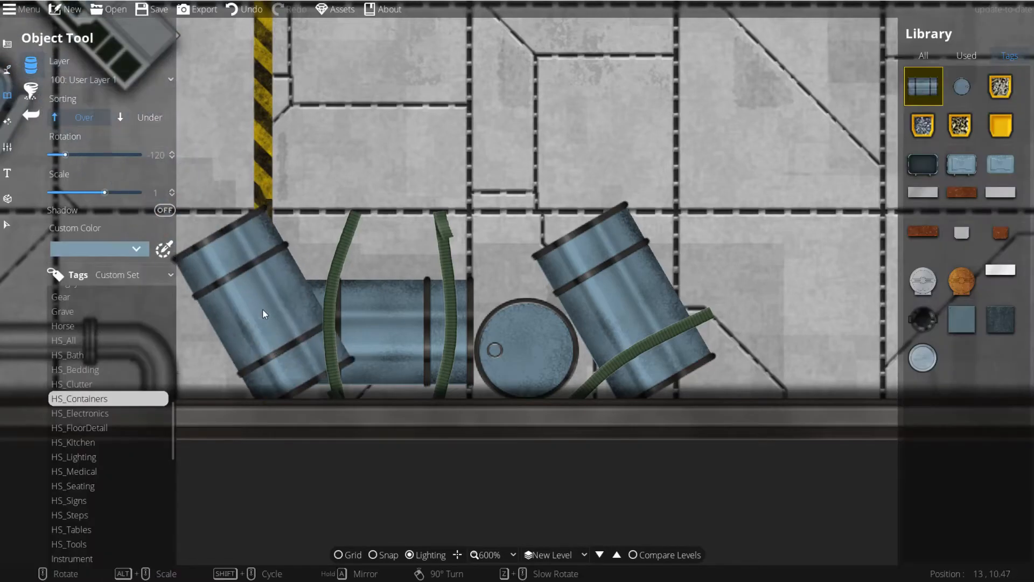
click(83, 338)
mouse_move(987, 246)
scroll(986, 245, down, 10)
scroll(987, 246, down, 8)
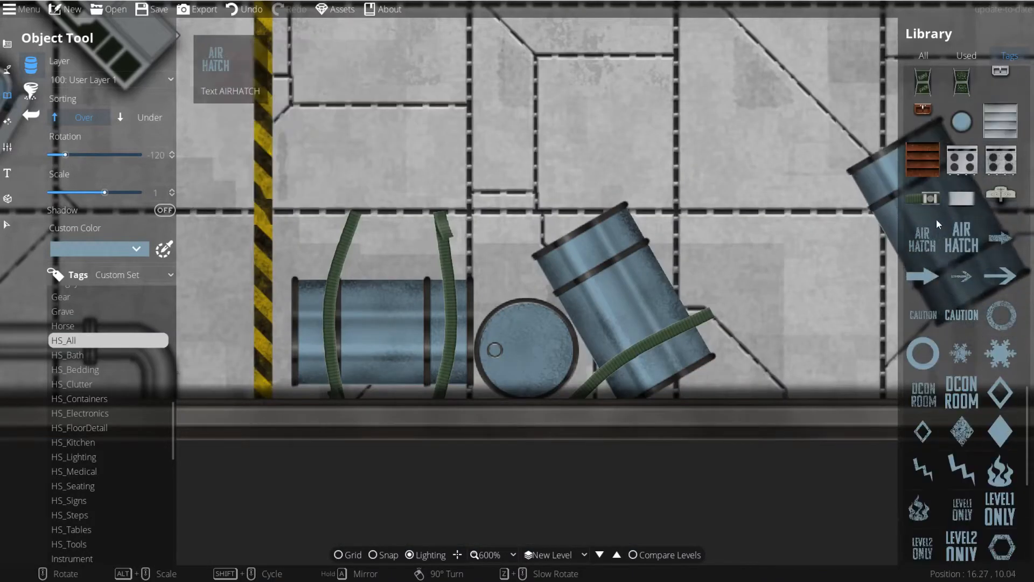
click(930, 199)
- Place a strap buckle on the free end of each of the three straps, rotating each to follow its strap
scroll(606, 155, down, 4)
scroll(606, 155, down, 8)
scroll(435, 194, down, 1)
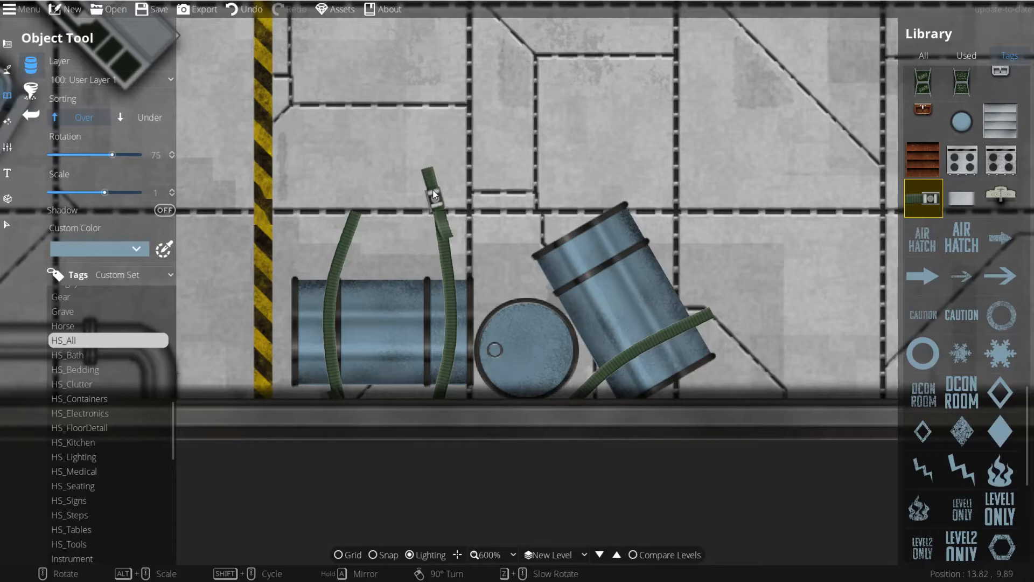
click(433, 196)
scroll(377, 183, up, 3)
click(362, 201)
scroll(731, 311, up, 3)
click(731, 305)
- Return to the Path Tool and choose the thin green ratchet strap path
drag(668, 249, 700, 302)
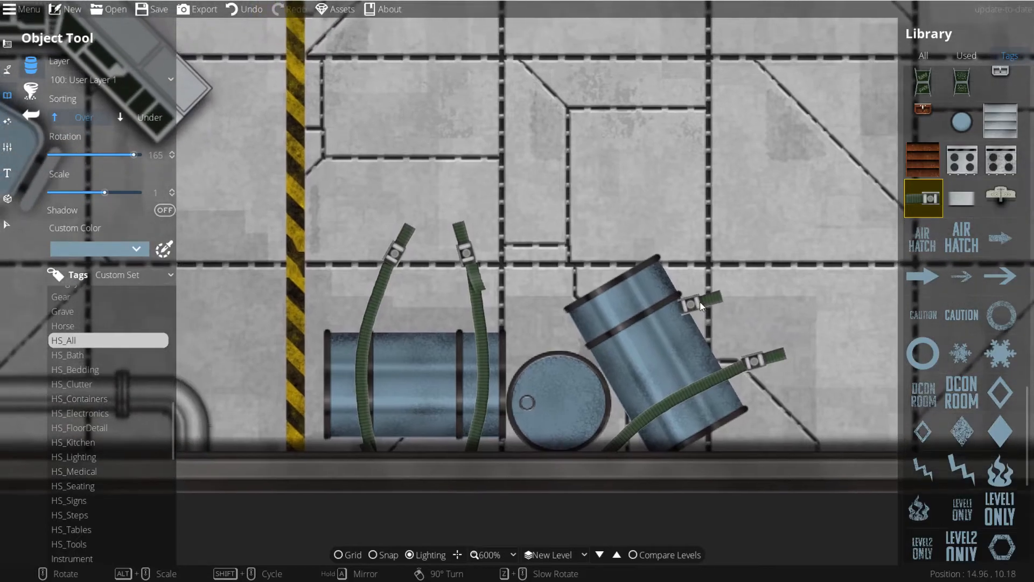
click(8, 69)
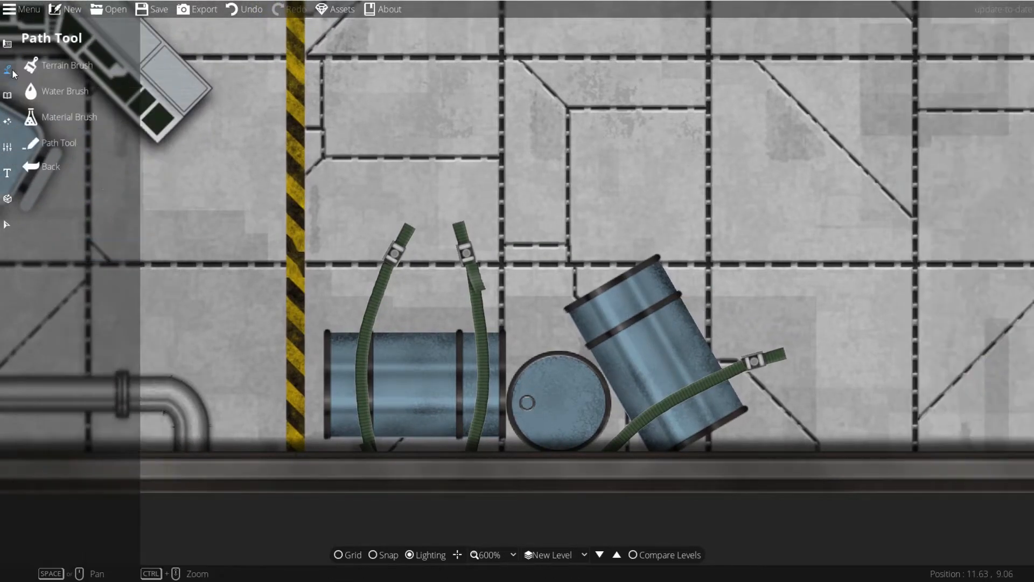
click(65, 134)
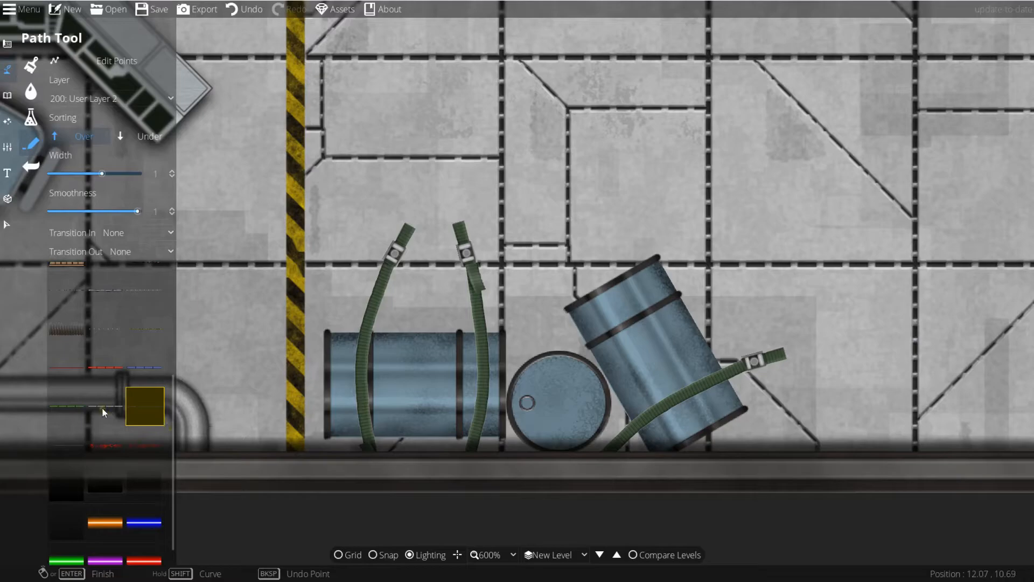
click(50, 433)
- Try a thin green ratchet strap from the lower wall up the outer side of the leaning barrel, and undo it
click(788, 463)
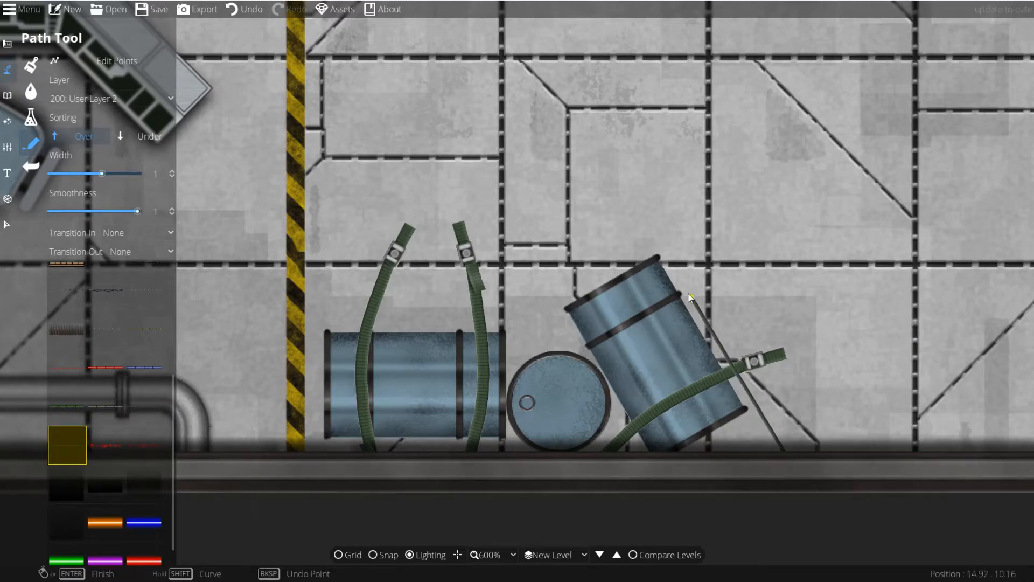
click(654, 264)
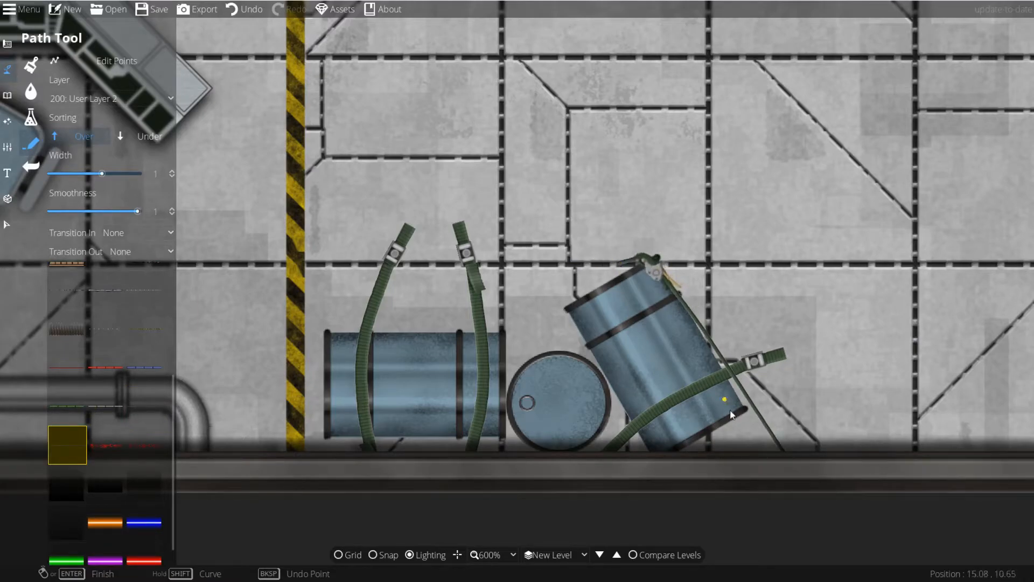
key(ctrl+z)
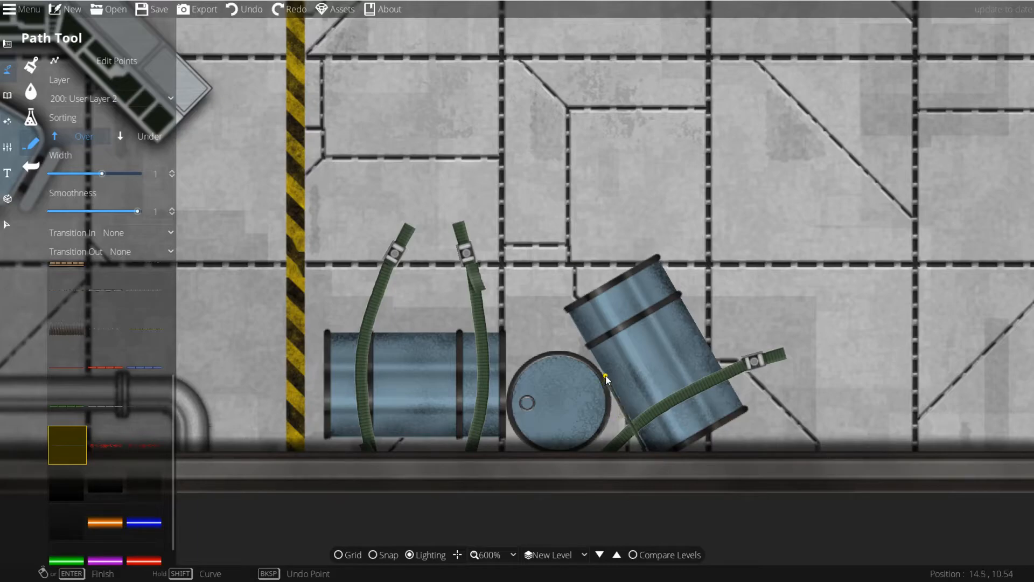
- Draw the thin ratchet strap over the round barrel and across the horizontal barrel down to the lower wall
click(581, 356)
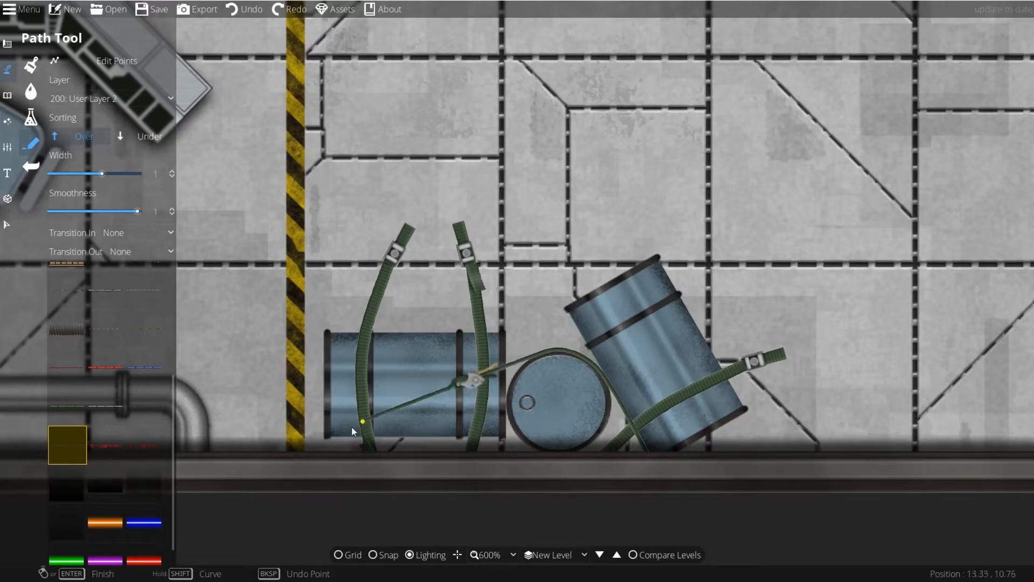
right_click(292, 459)
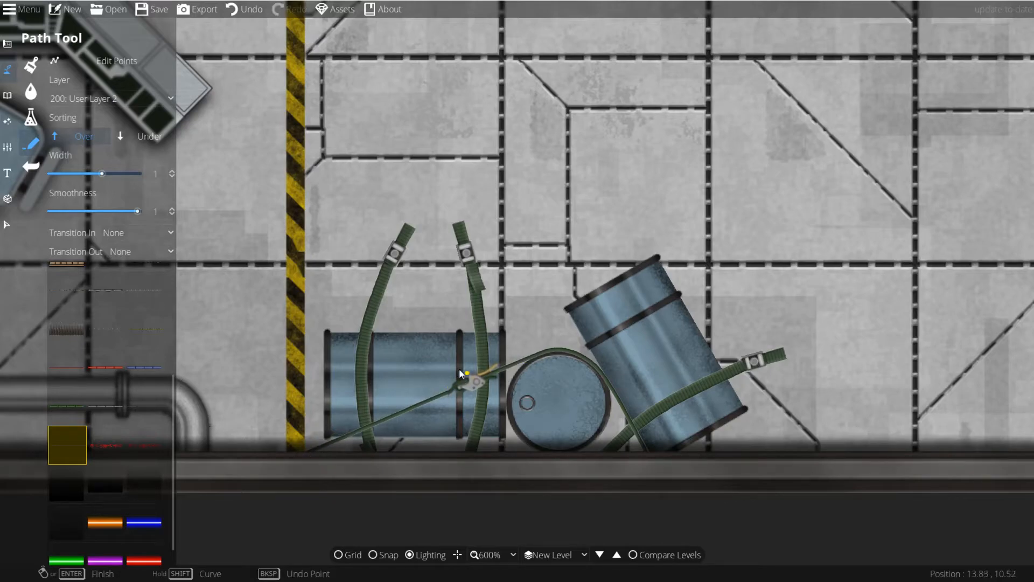
drag(498, 373, 487, 430)
scroll(505, 410, down, 2)
scroll(574, 395, up, 2)
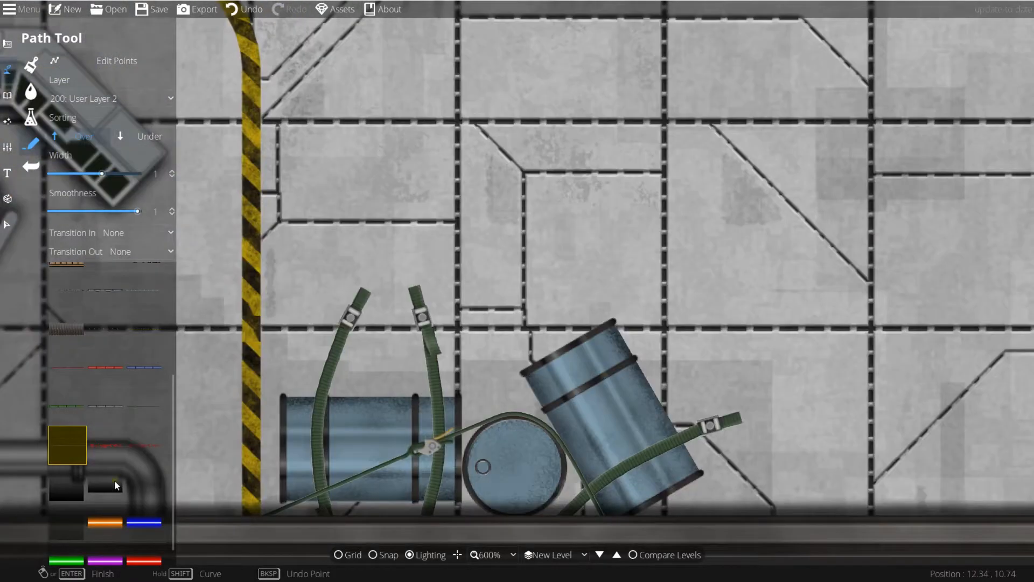
- Choose the soft black shadow path and set both Transition In and Transition Out to Fade
click(142, 488)
scroll(471, 415, down, 3)
click(474, 412)
drag(514, 366, 770, 338)
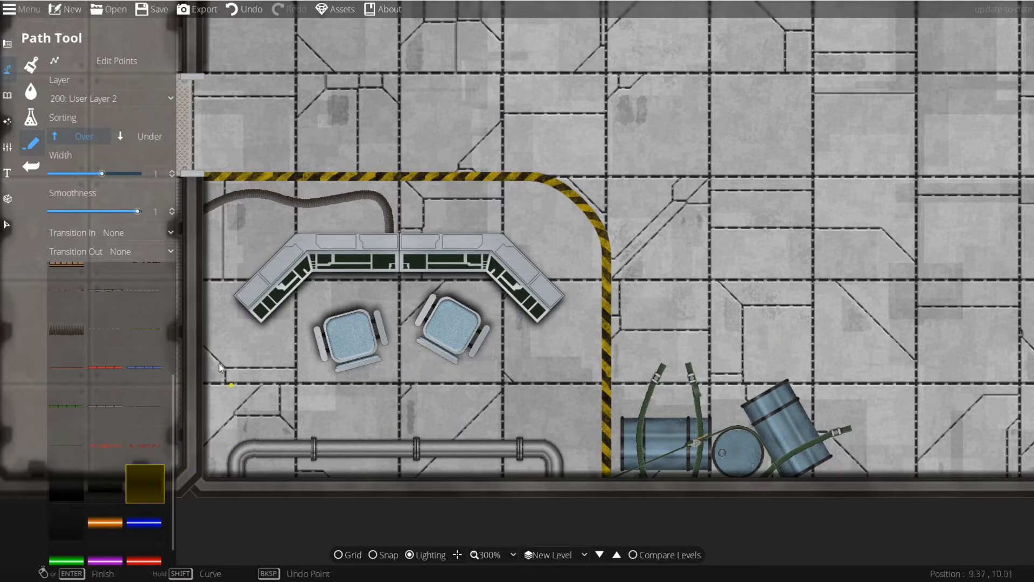
click(162, 233)
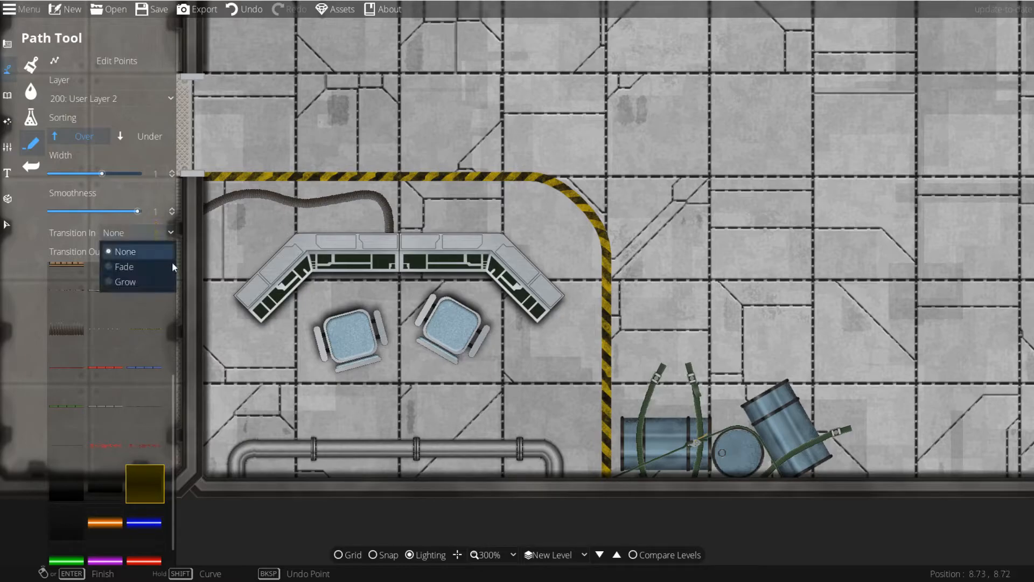
click(143, 268)
click(141, 252)
click(142, 285)
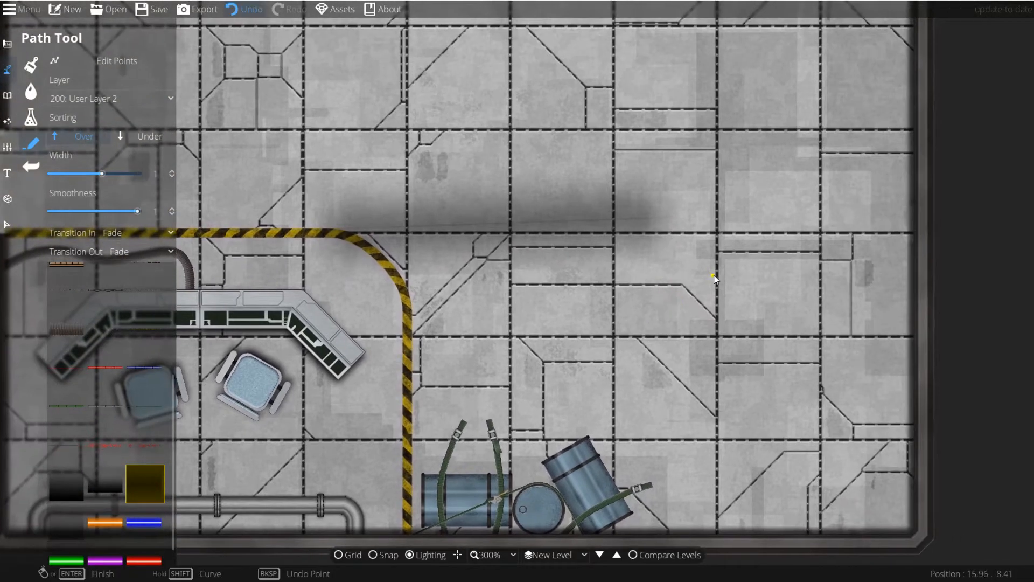
- Undo the straight test shadow, try a bent shadow on the open floor with Smoothness 0.4, and undo that too
key(ctrl+z)
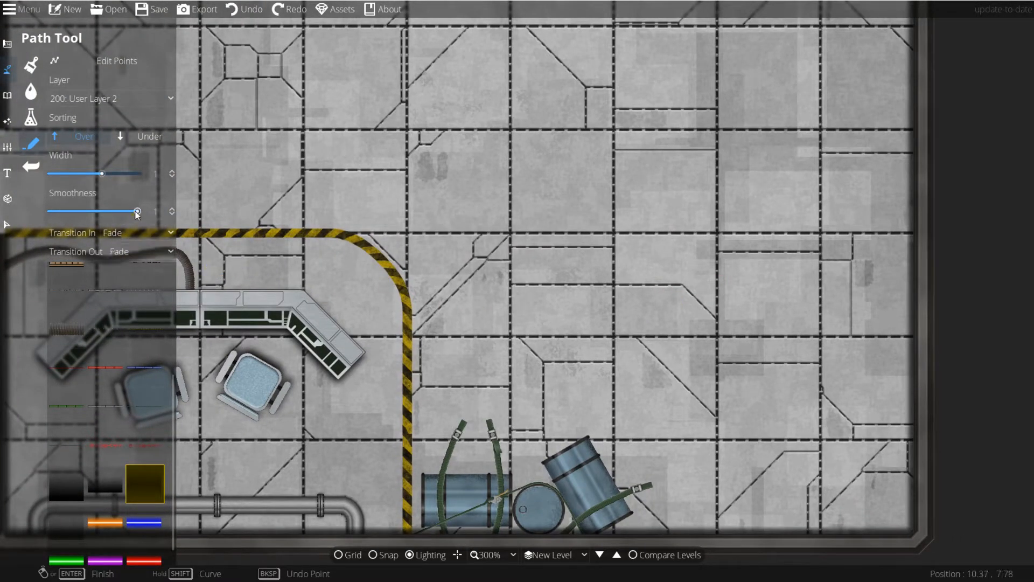
drag(134, 213, 86, 205)
click(467, 205)
click(642, 267)
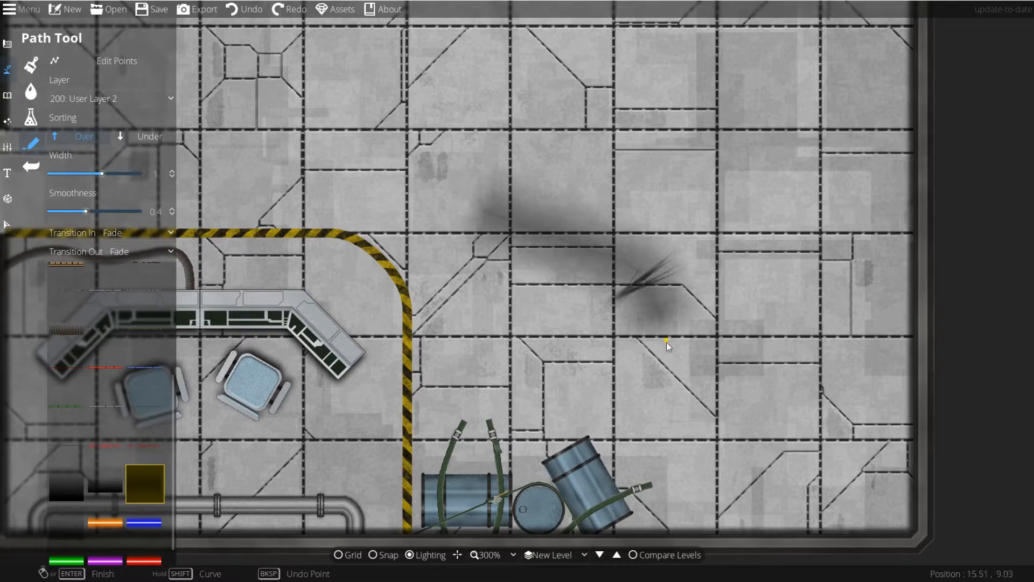
double_click(639, 390)
key(ctrl+z)
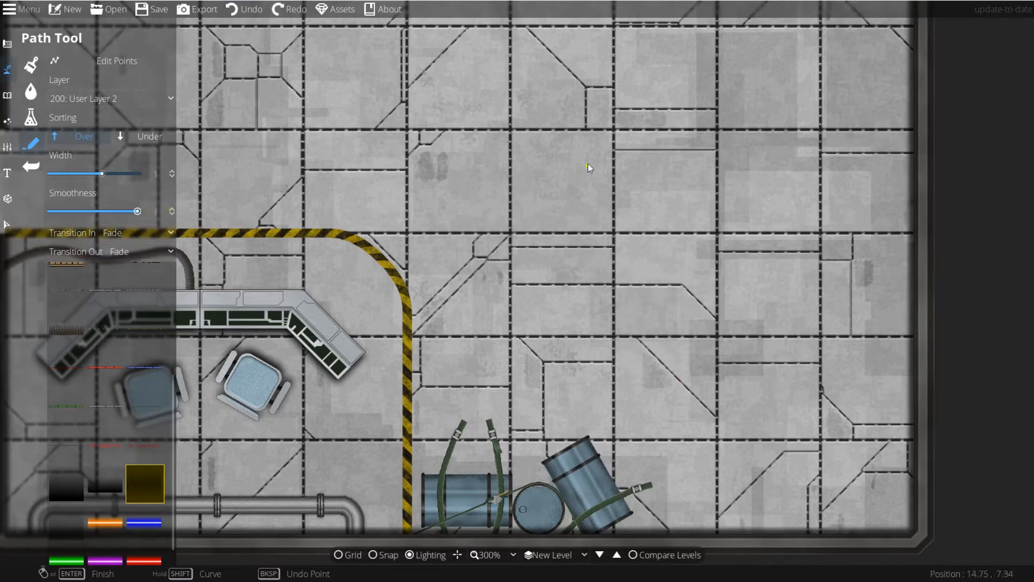
- Try a curved shadow on the open floor with Smoothness back at 1, and undo it
click(510, 144)
click(669, 218)
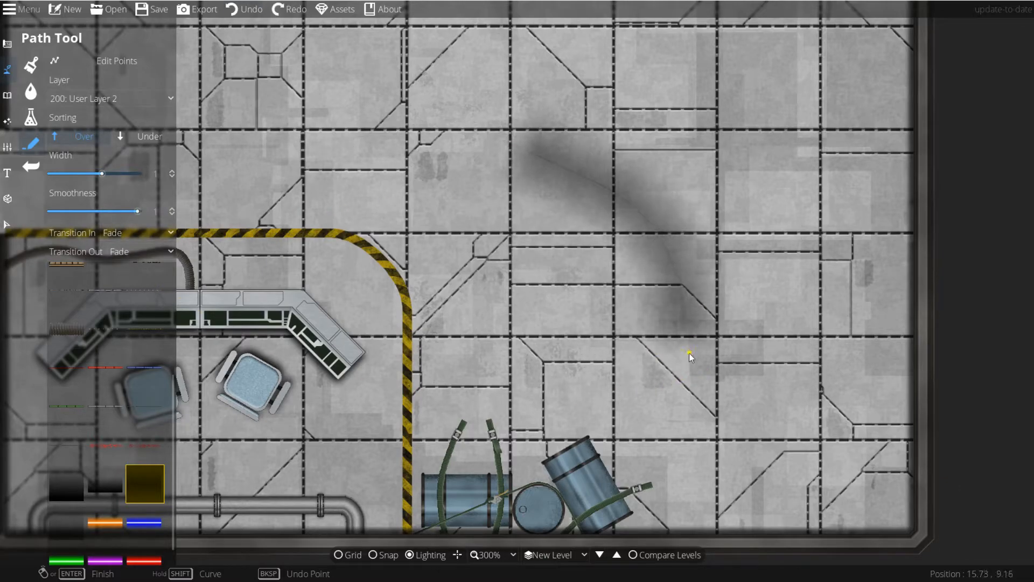
double_click(677, 451)
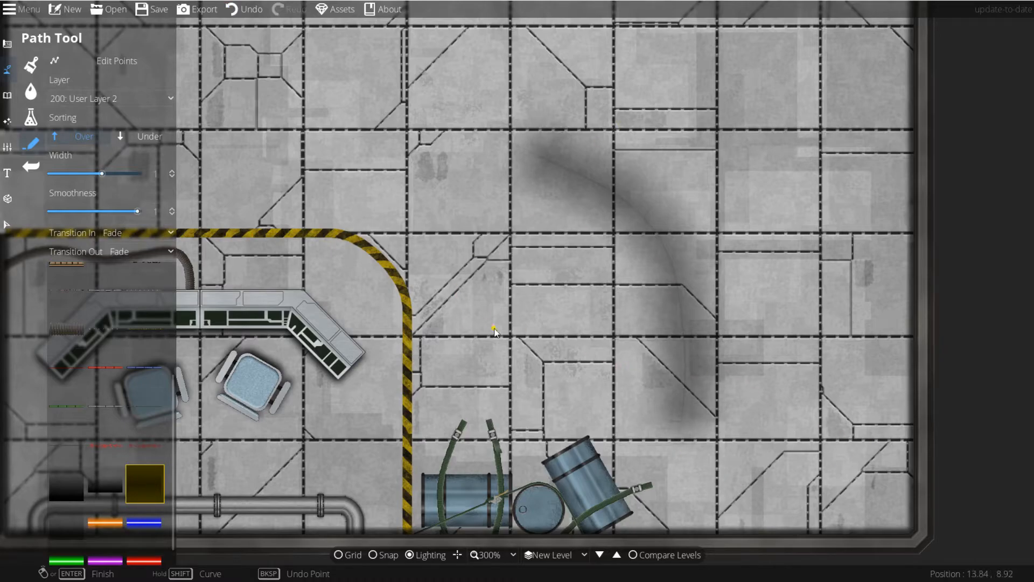
drag(554, 309, 675, 265)
key(ctrl+z)
- Draw a faded shadow along the full length of the room's lower wall
drag(642, 343, 711, 382)
drag(405, 456, 506, 425)
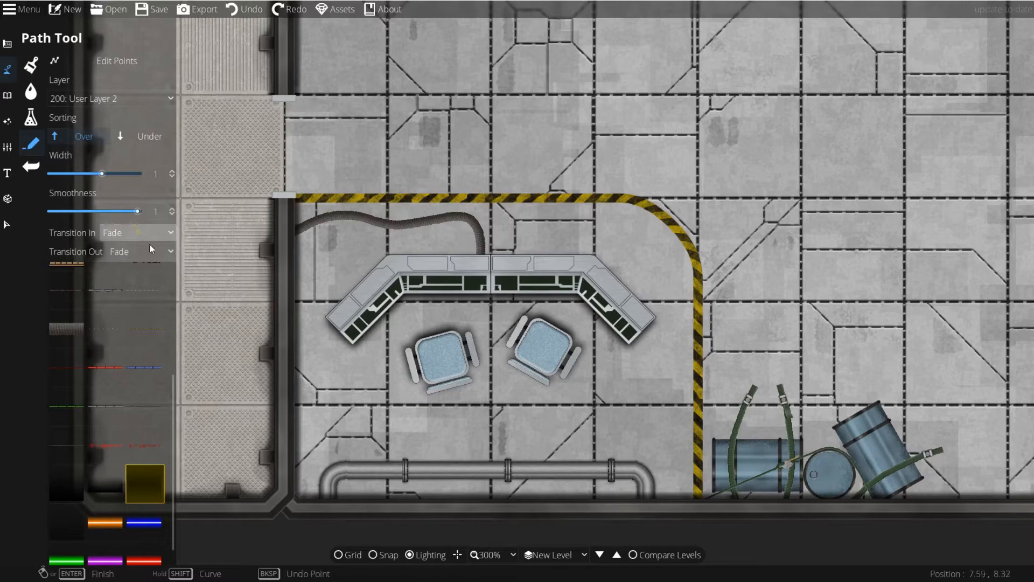
scroll(508, 346, down, 1)
click(964, 444)
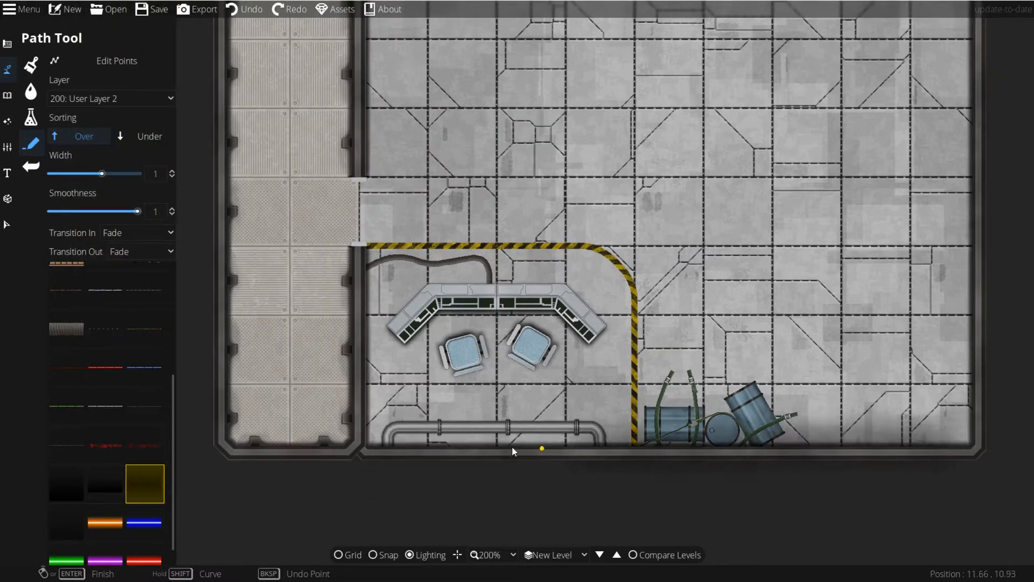
click(369, 445)
- Try faded shadows along the wall between corridor and room, below and above the doorway, and undo both
click(372, 249)
right_click(372, 248)
drag(362, 164, 360, 335)
click(370, 345)
click(369, 146)
right_click(370, 145)
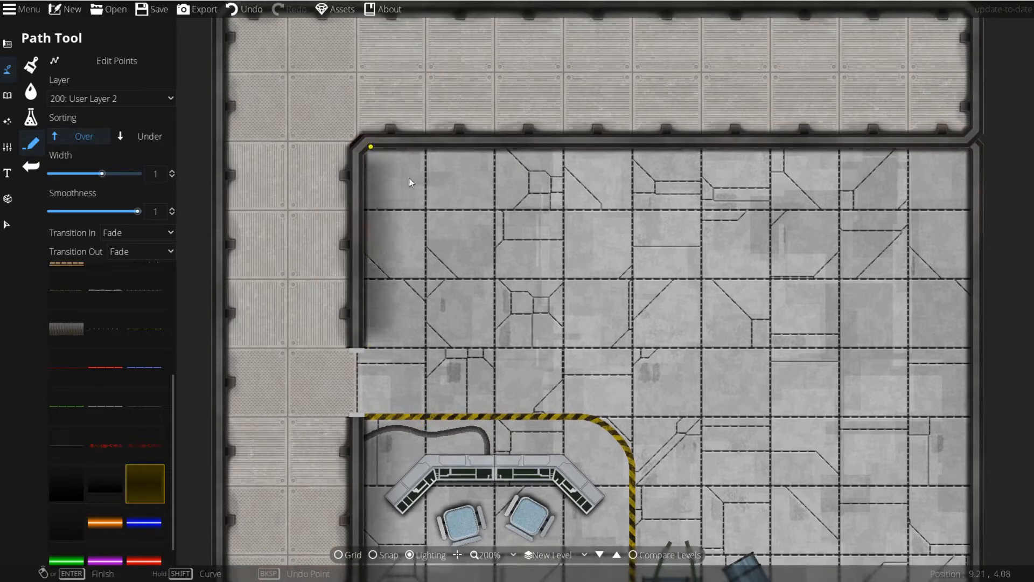
drag(668, 309, 656, 96)
scroll(333, 309, up, 1)
key(ctrl+z)
key(ctrl+z)
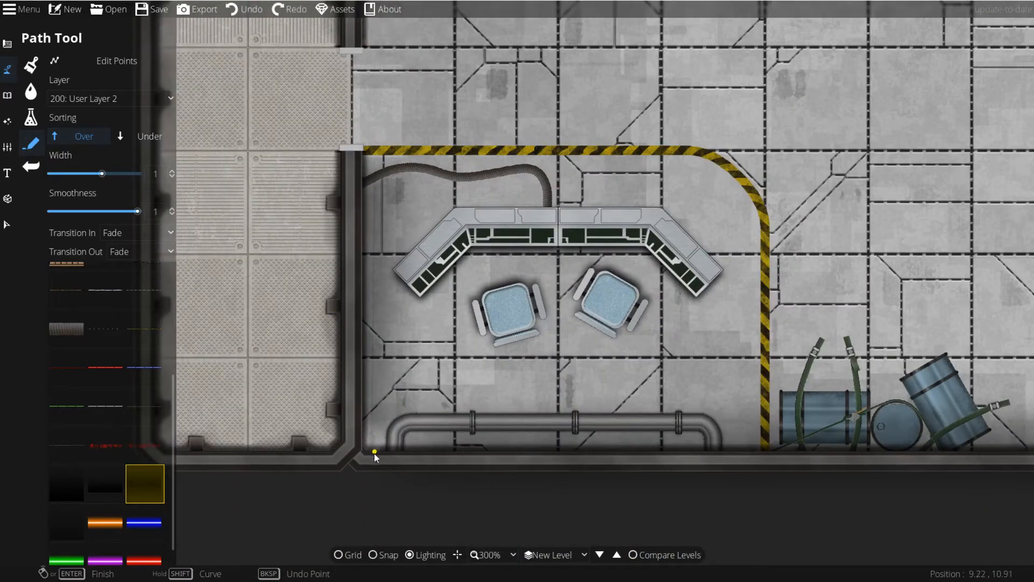
- Draw a faded shadow along the corridor-side wall of the room, from the lower corner up to the doorway
click(370, 458)
click(364, 170)
right_click(364, 170)
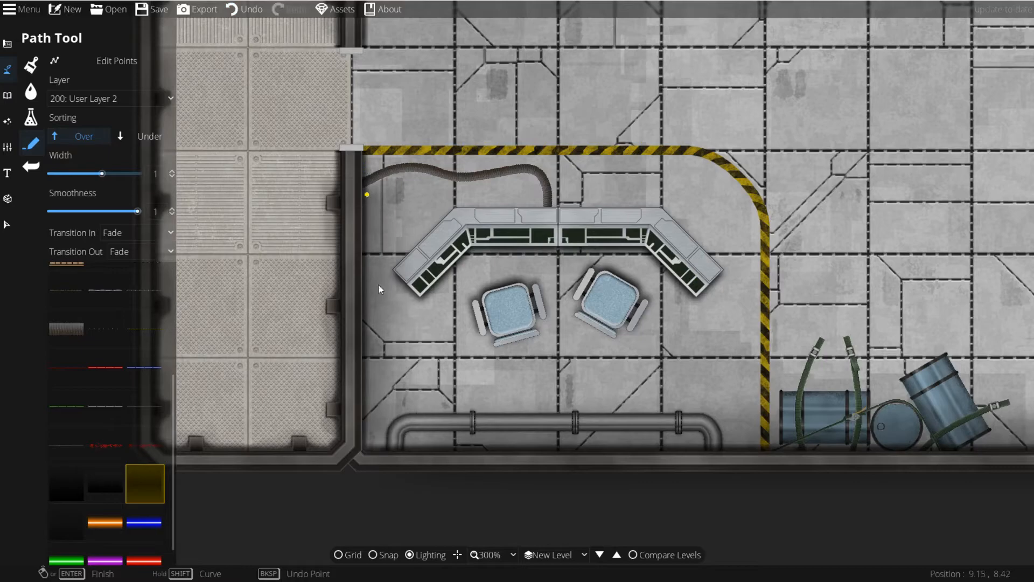
- Try a soft shadow path bending around the consoles and chairs, and undo it
drag(560, 397, 571, 437)
click(558, 359)
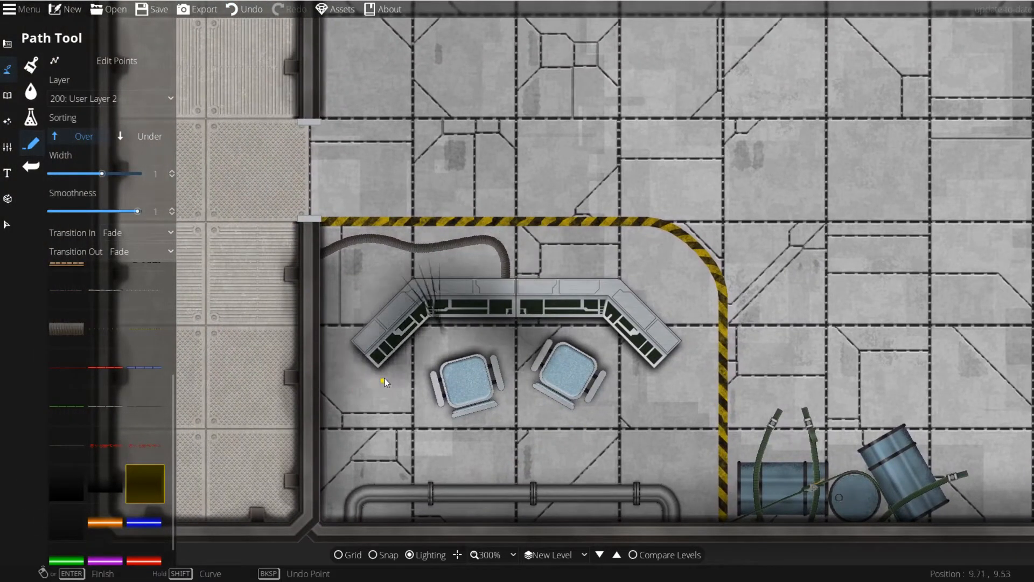
click(384, 359)
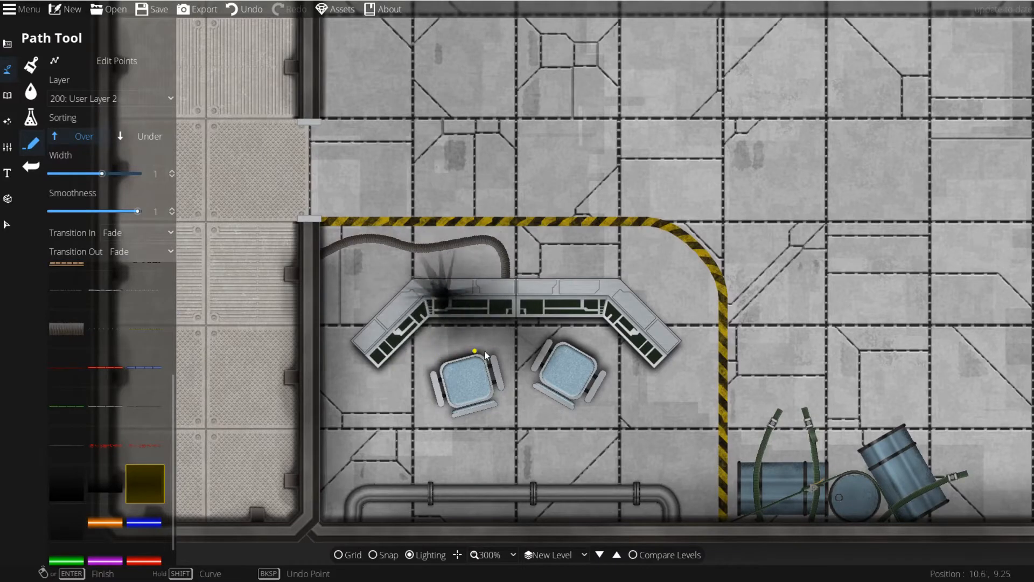
key(ctrl+z)
- Choose the one-sided shadow path and draw a faded shadow across the floor from the consoles past the hazard stripe
drag(573, 403, 456, 368)
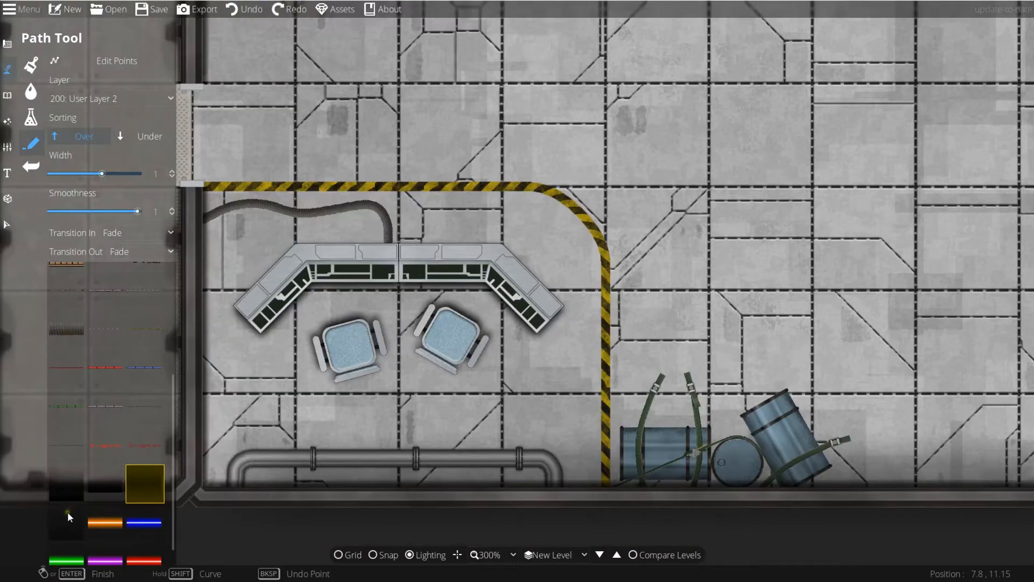
click(70, 518)
click(891, 218)
click(450, 249)
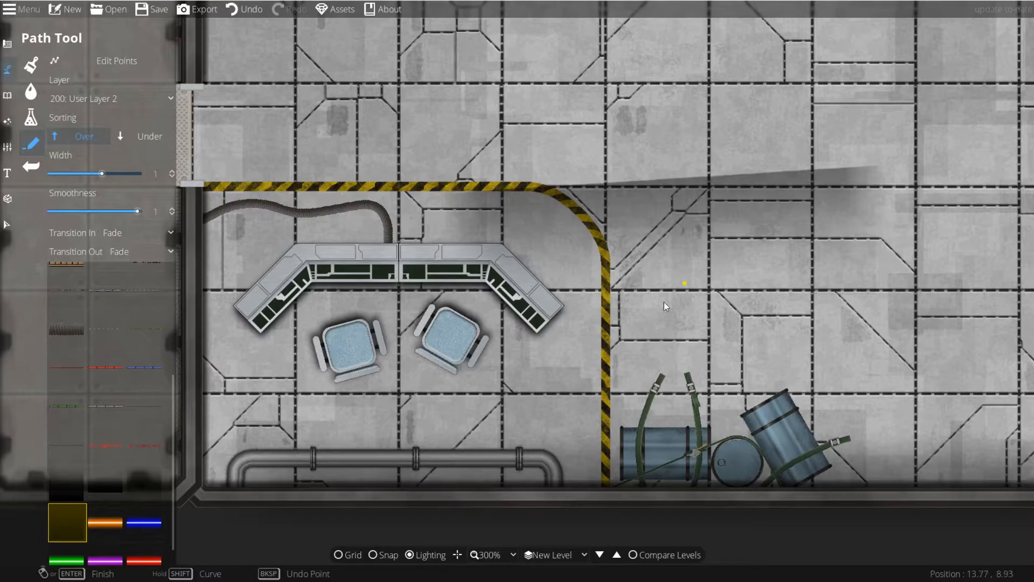
- Undo the shadow crossing the hazard stripe and try a faint one-sided shadow on the open floor above it
scroll(523, 358, down, 1)
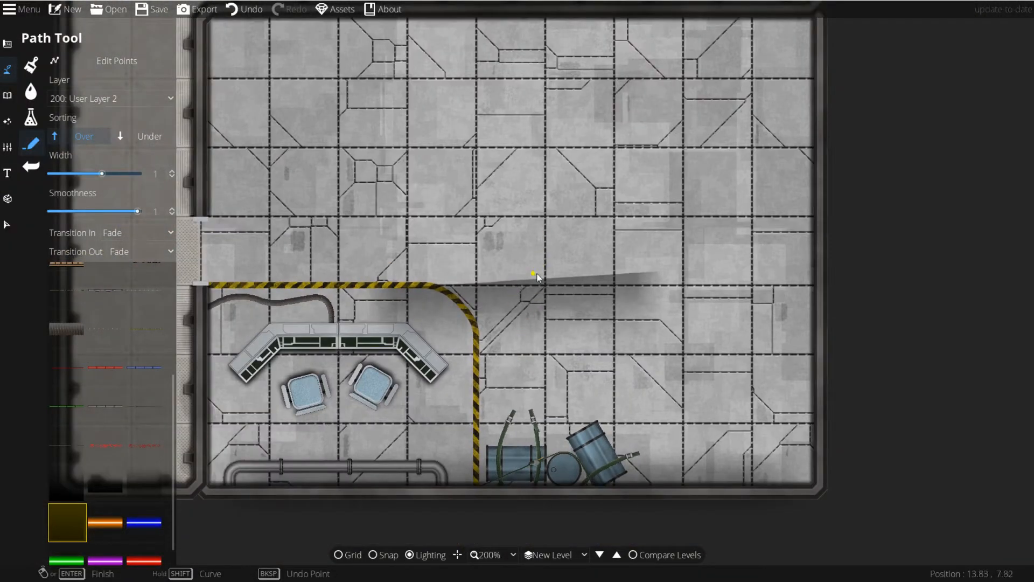
drag(546, 281, 555, 413)
key(ctrl+z)
scroll(561, 345, up, 1)
click(691, 364)
click(373, 372)
mouse_move(350, 318)
mouse_down()
mouse_move(568, 346)
mouse_move(556, 351)
mouse_up()
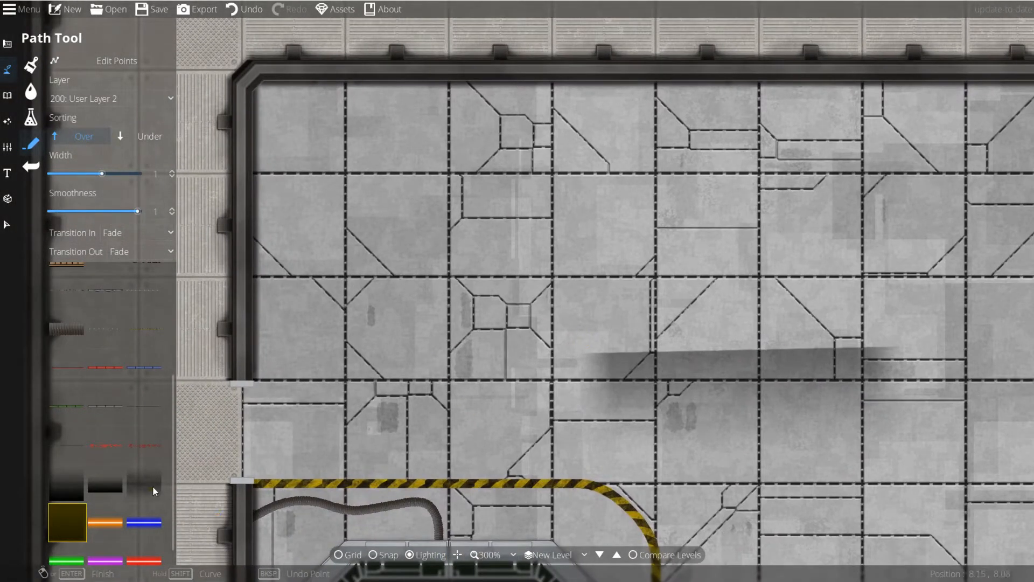
- Try the narrow dark and the wide dark one-sided shadow paths on the open floor in the room's upper part
click(113, 494)
click(810, 267)
right_click(475, 309)
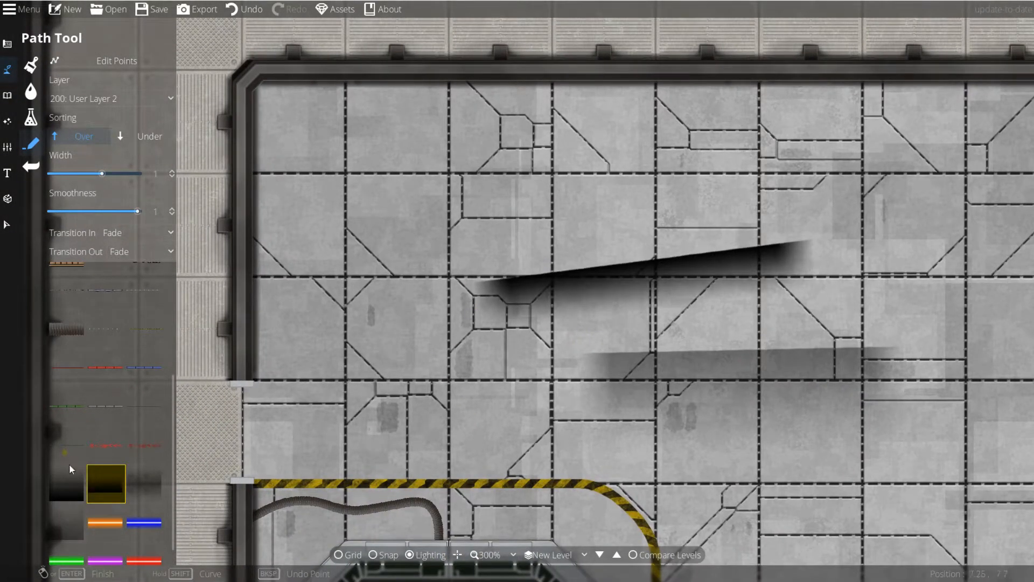
click(67, 474)
click(611, 182)
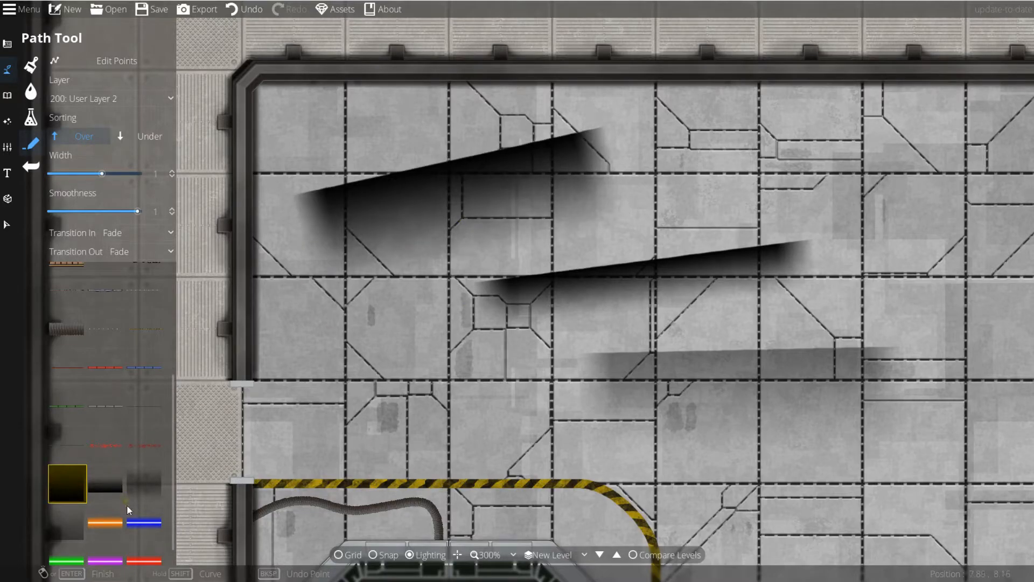
- Try the soft two-sided shadow path beside the other samples, and undo all four sample shadows
click(143, 485)
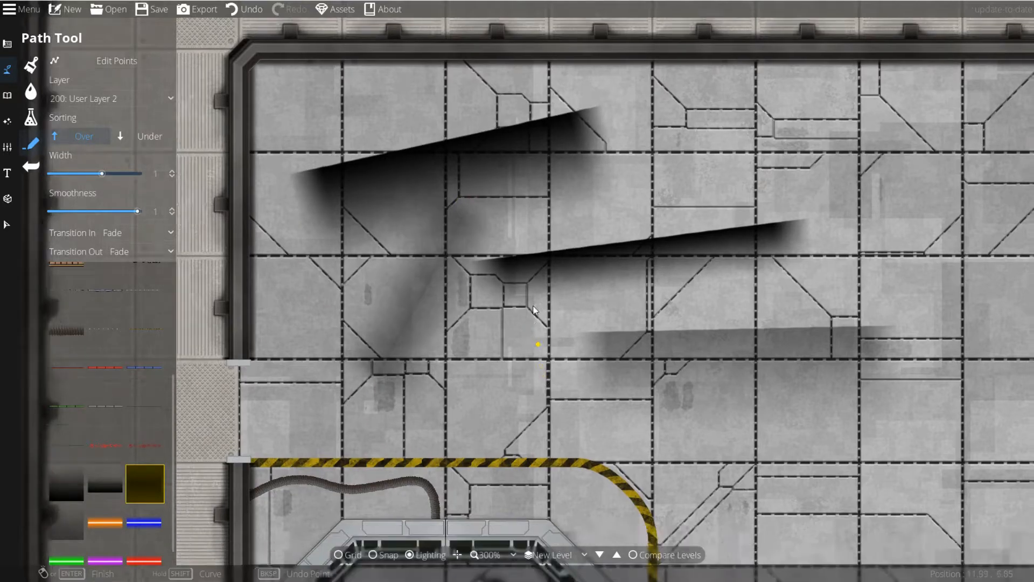
drag(533, 310, 542, 101)
key(ctrl+z)
key(ctrl+z)
key(ctrl+z)
key(ctrl+z)
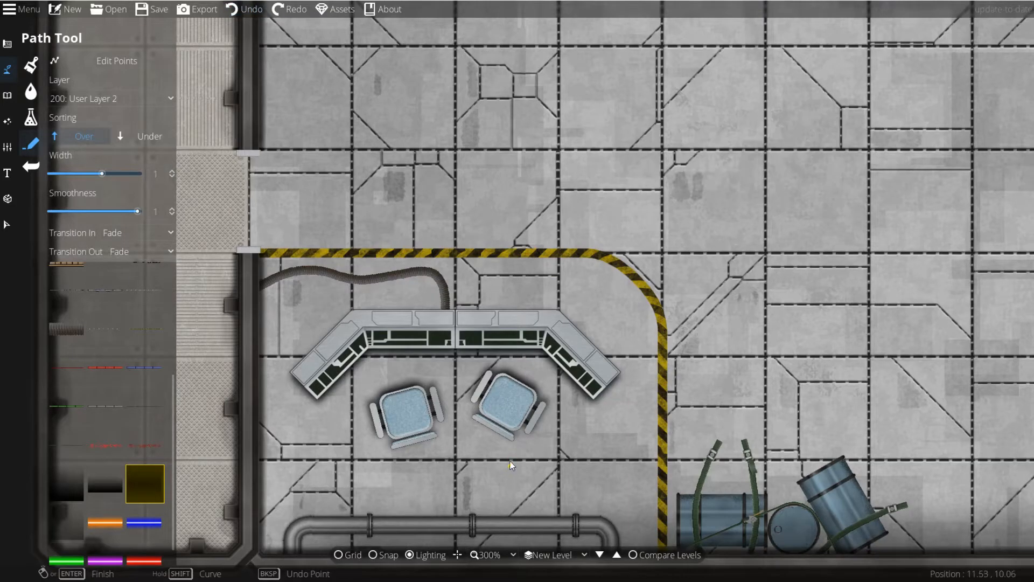
- Set the soft shadow path to sort Under and place it on layer 100: User Layer 1
drag(509, 466, 500, 303)
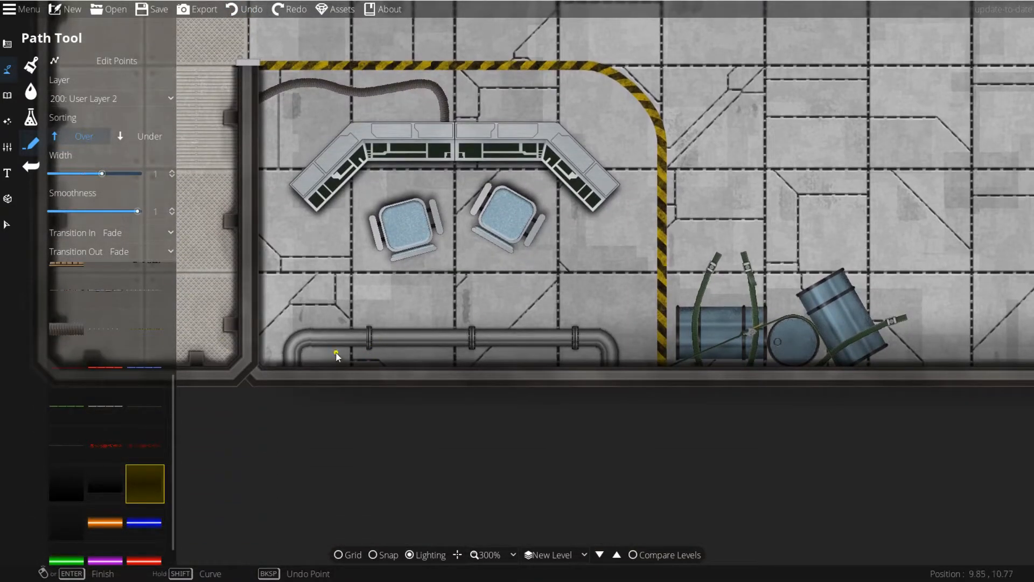
scroll(322, 349, up, 3)
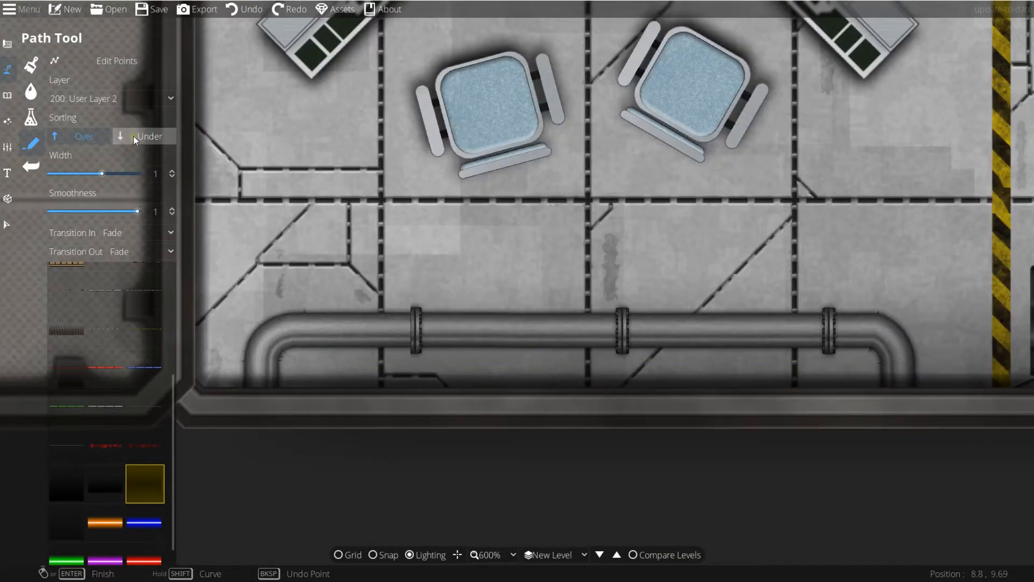
click(135, 137)
click(119, 100)
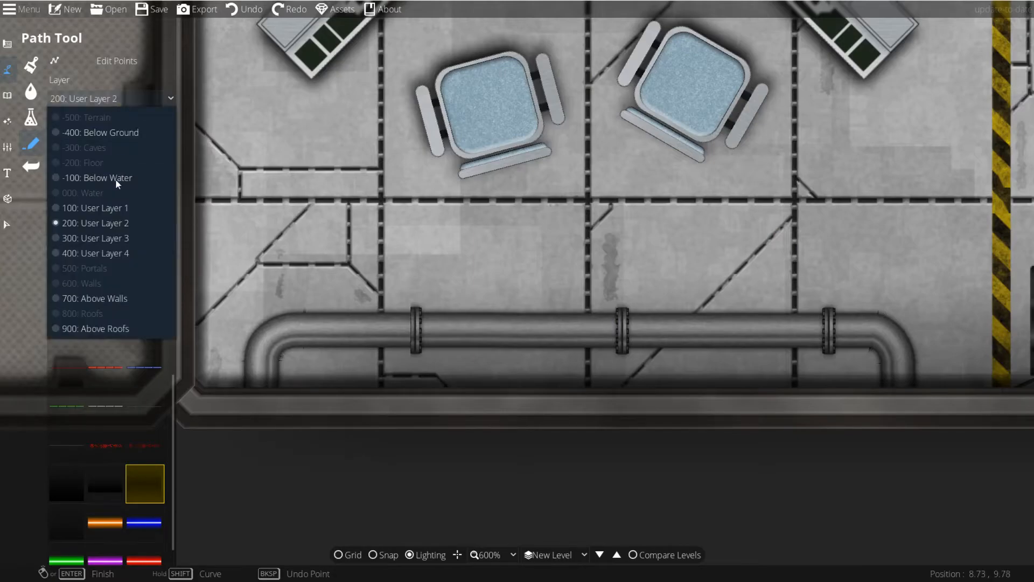
click(95, 208)
- Set the path width to 0.28 and draw a soft shadow beneath the pipe along the room's lower wall
click(278, 340)
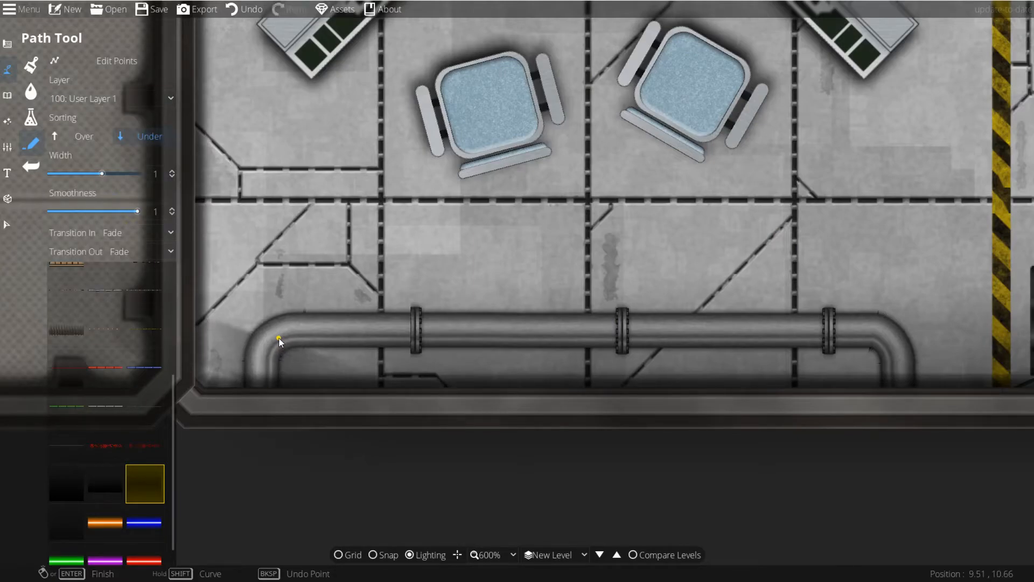
key(ctrl+z)
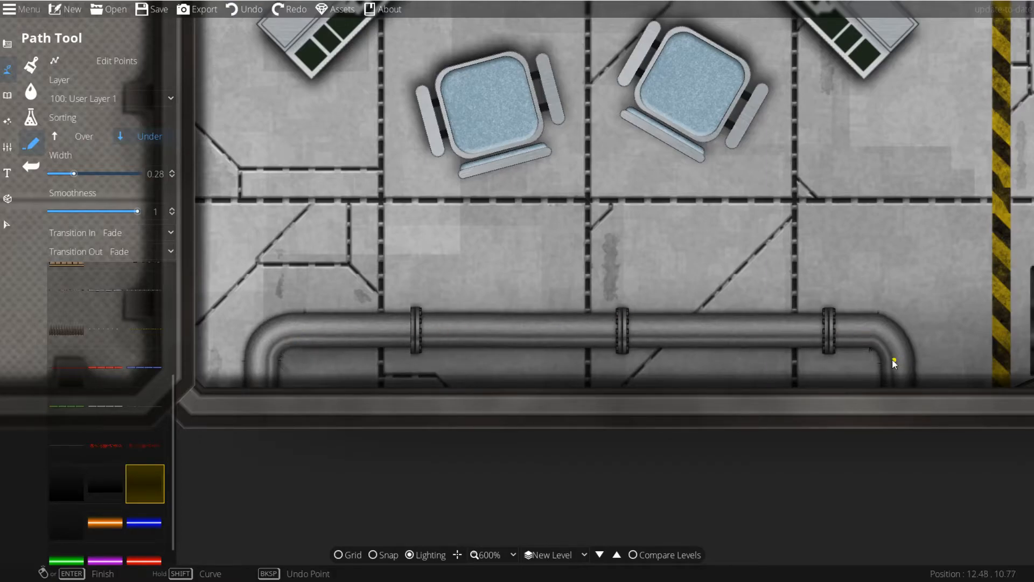
right_click(893, 398)
drag(672, 255, 693, 353)
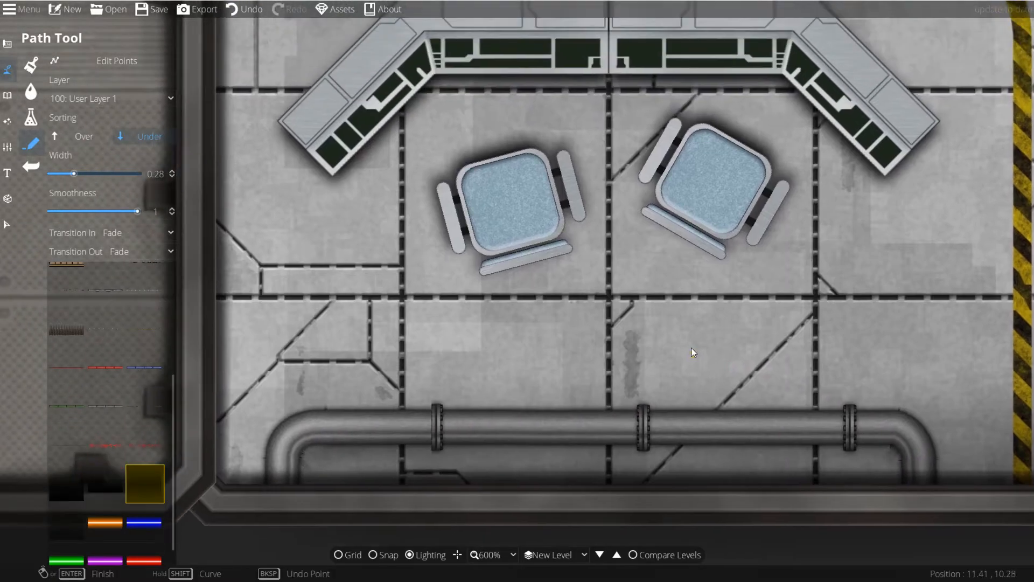
scroll(692, 353, down, 3)
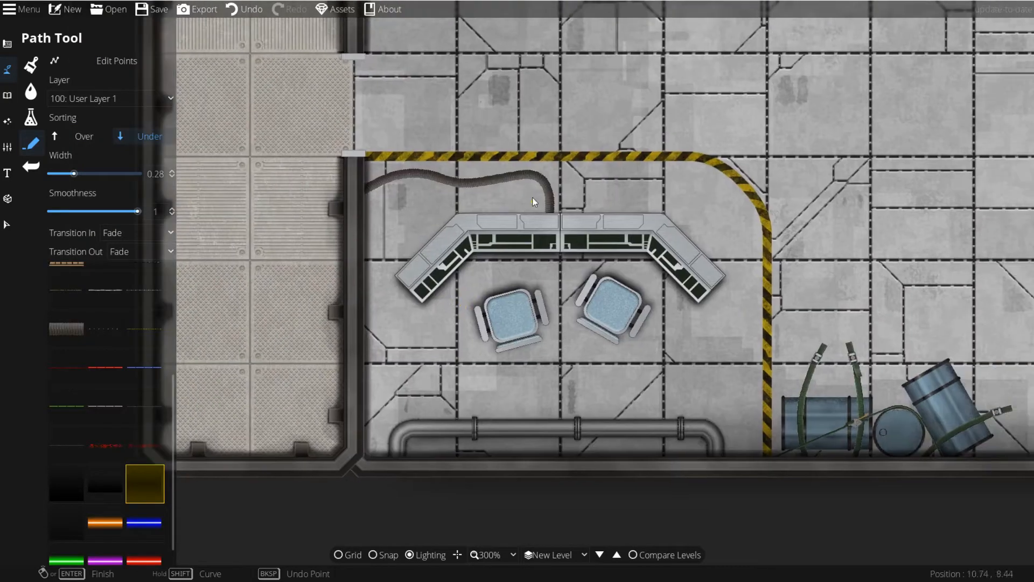
- Choose the wide dark one-sided shadow path and draw a shadow around the outer edge of the consoles
scroll(542, 249, up, 1)
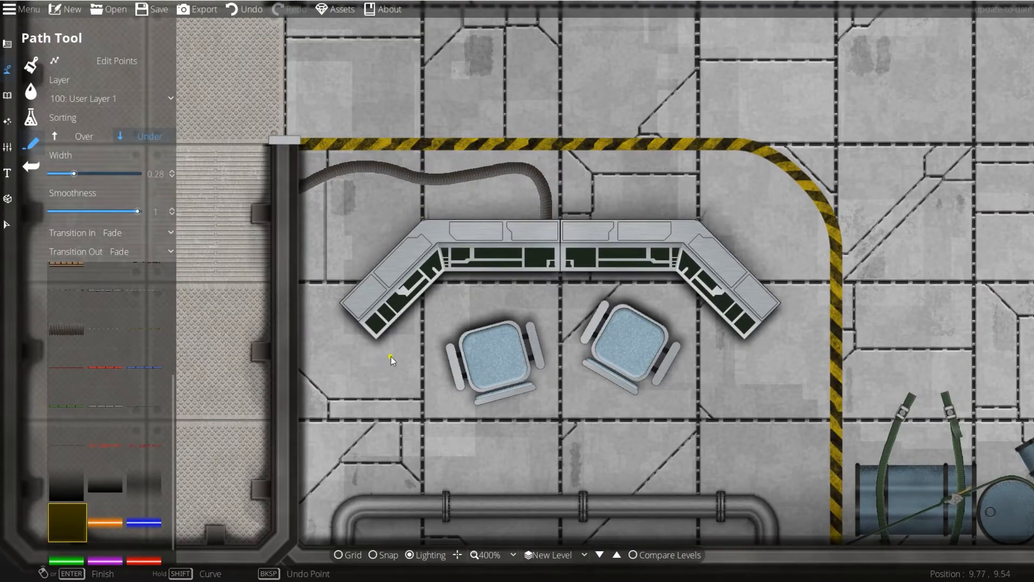
drag(391, 356, 375, 316)
scroll(501, 251, down, 1)
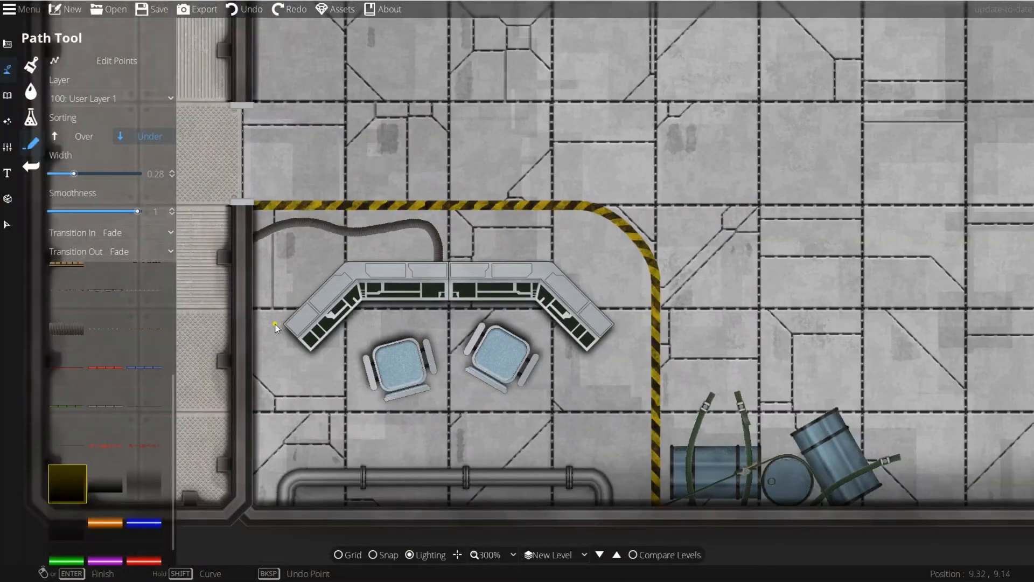
click(623, 322)
- Choose the soft shadow path and draw a shadow beneath the hose running from the consoles to the wall
scroll(481, 329, up, 4)
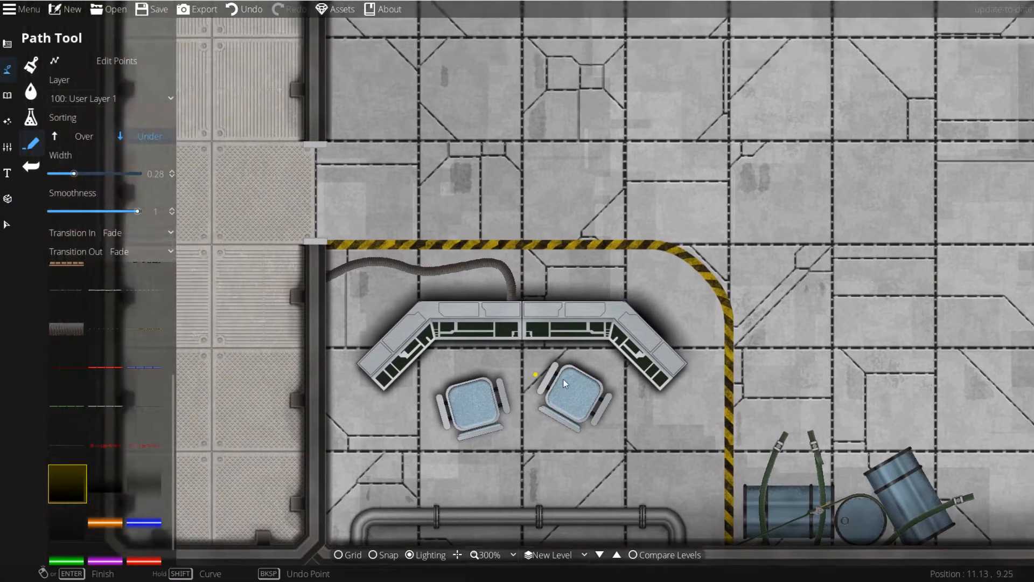
click(134, 501)
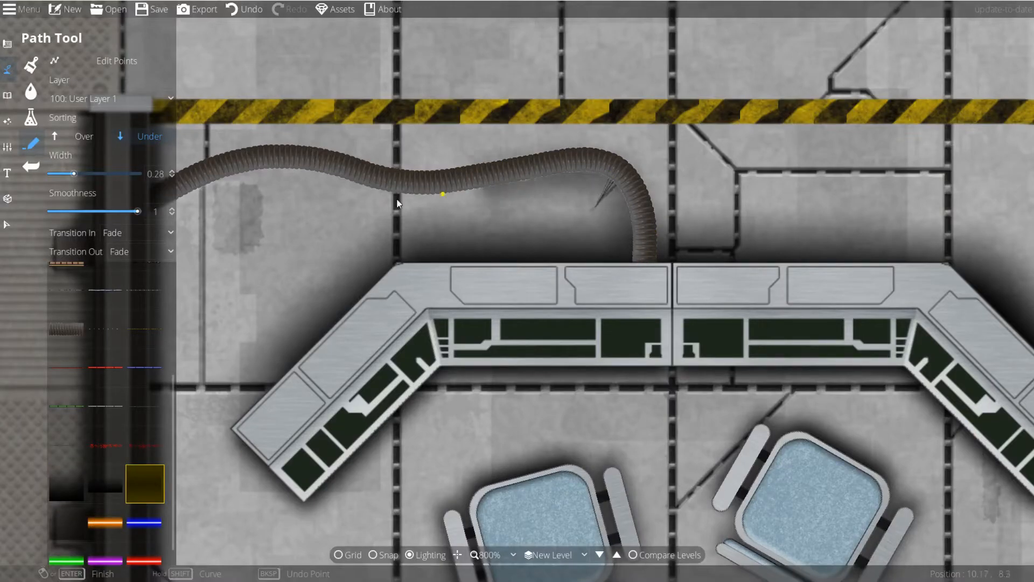
key(ctrl+z)
click(643, 271)
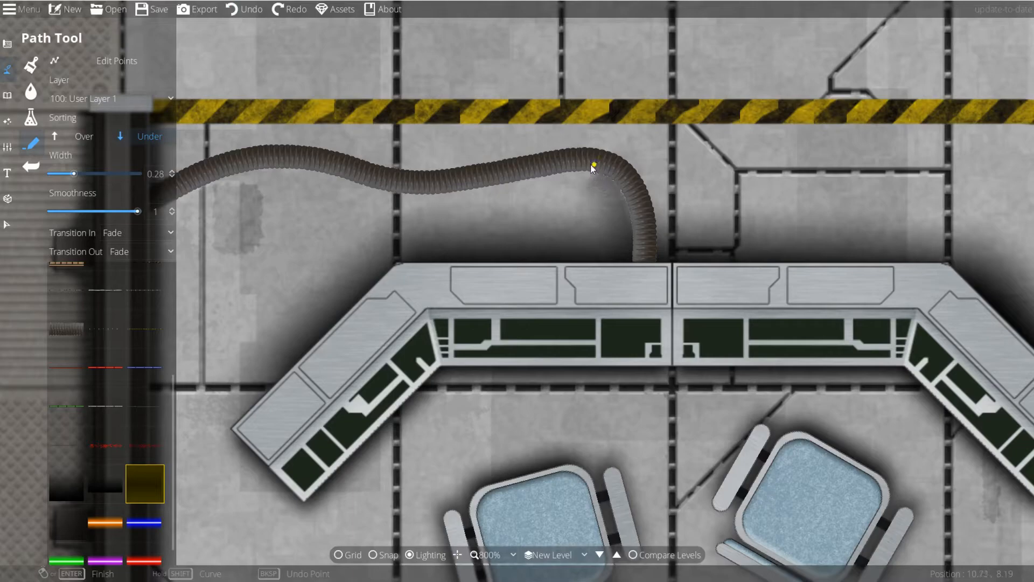
click(569, 175)
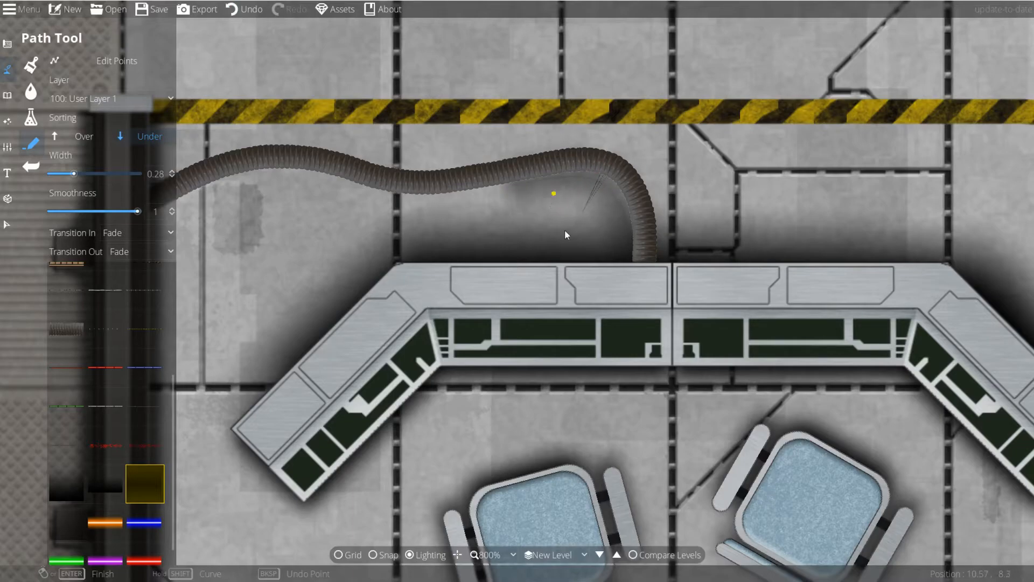
key(ctrl+z)
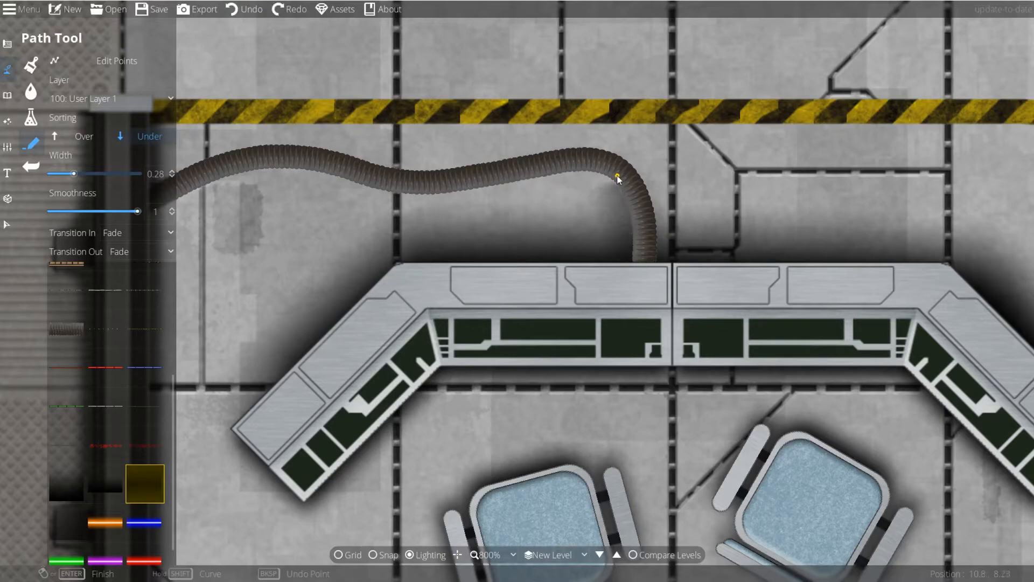
click(603, 158)
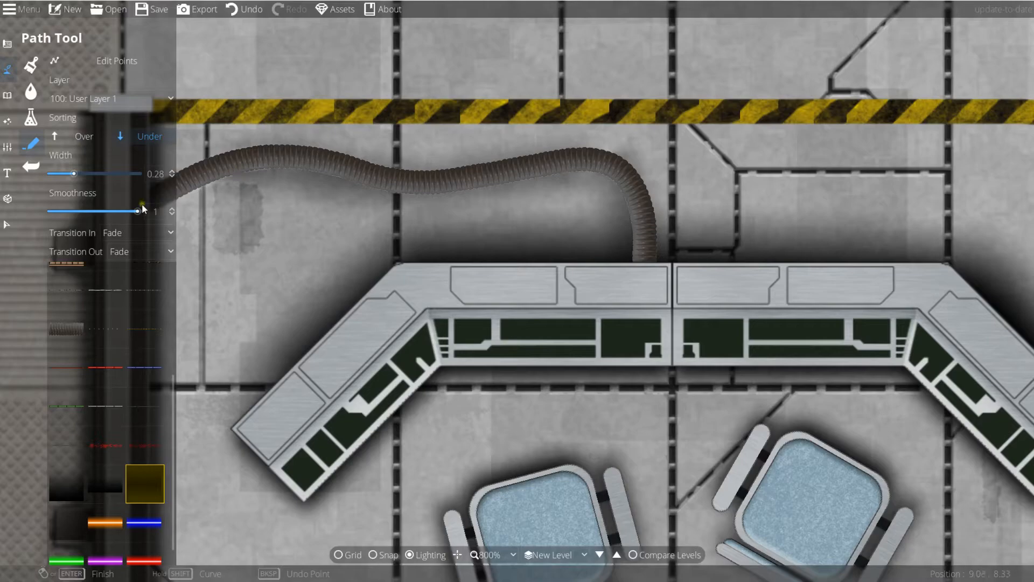
scroll(205, 198, down, 3)
scroll(344, 188, down, 3)
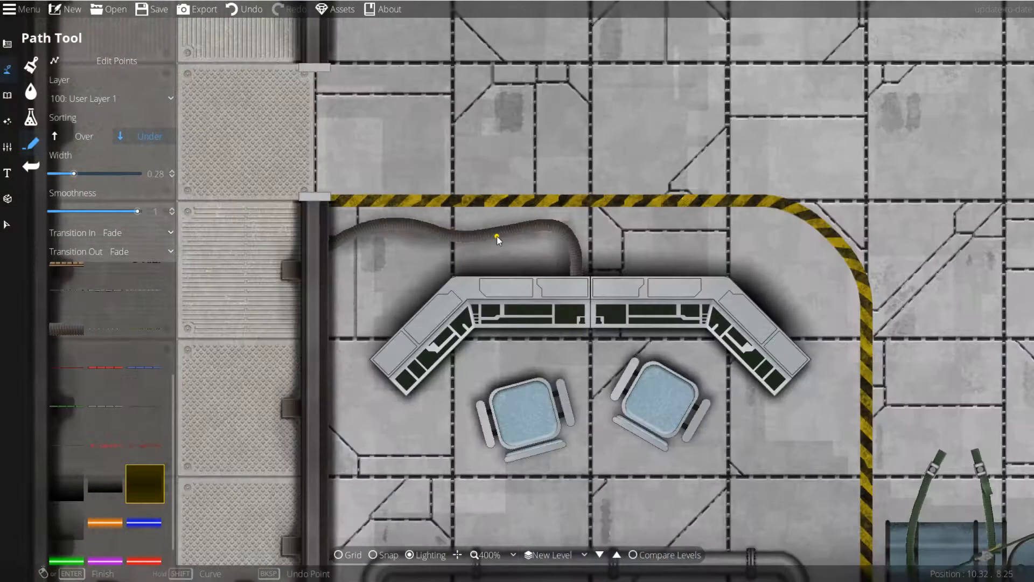
- Choose the orange glowing line as the path style
drag(671, 214, 547, 270)
scroll(137, 470, down, 1)
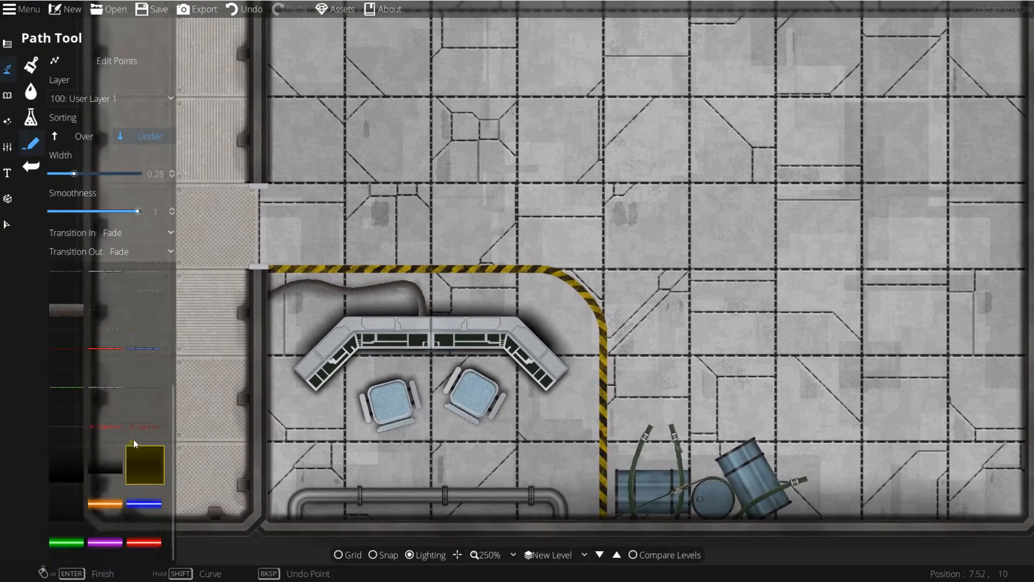
click(100, 517)
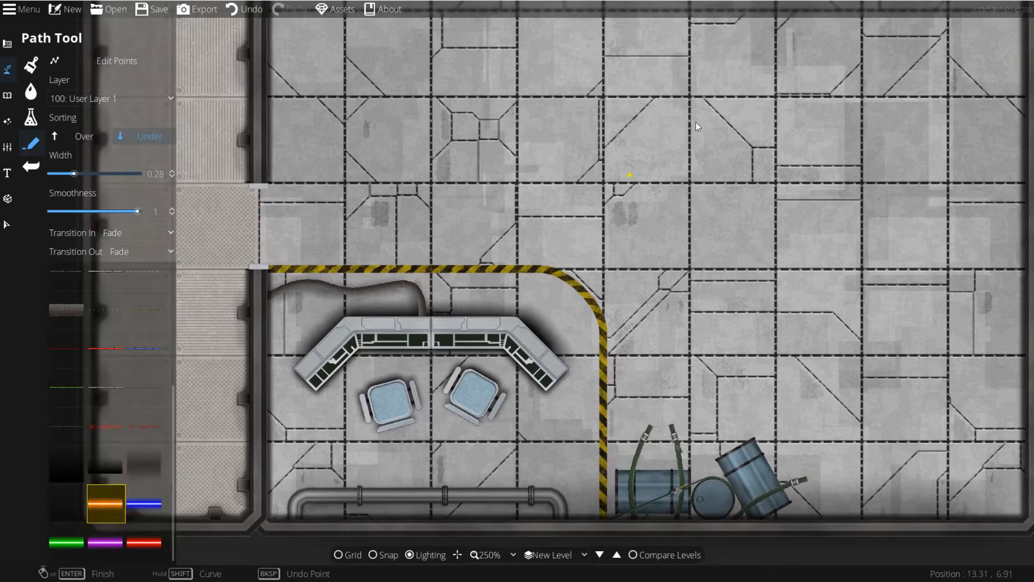
- Try a thin orange glowing line across the floor above the doorway, and undo it
drag(439, 169, 590, 288)
scroll(535, 203, up, 2)
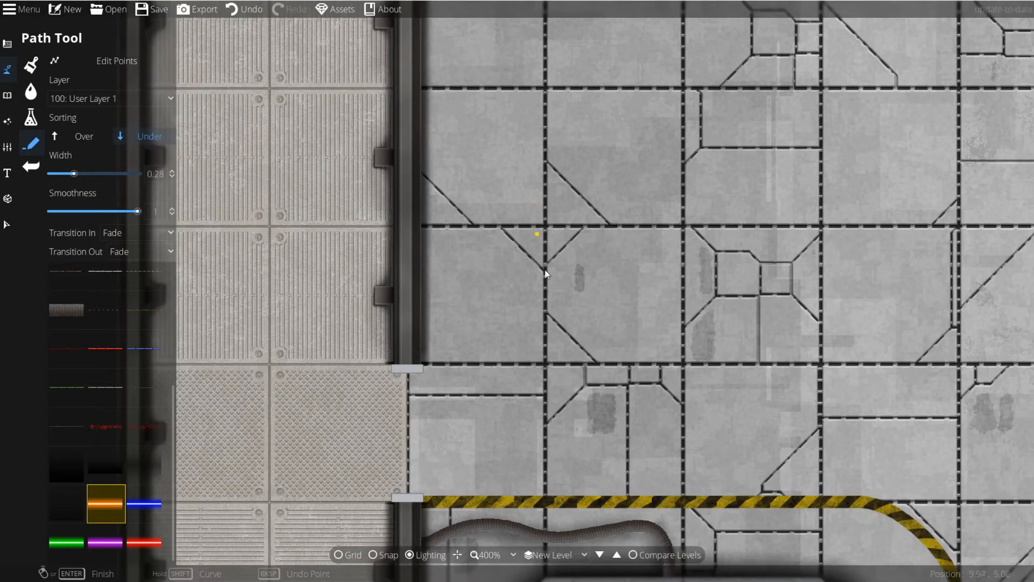
click(435, 315)
click(637, 307)
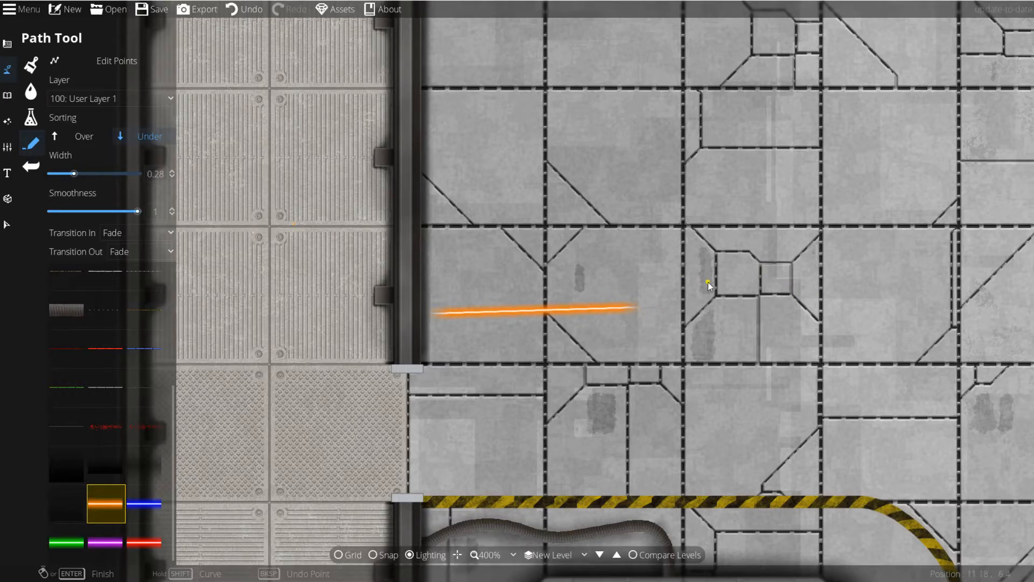
drag(707, 282, 641, 244)
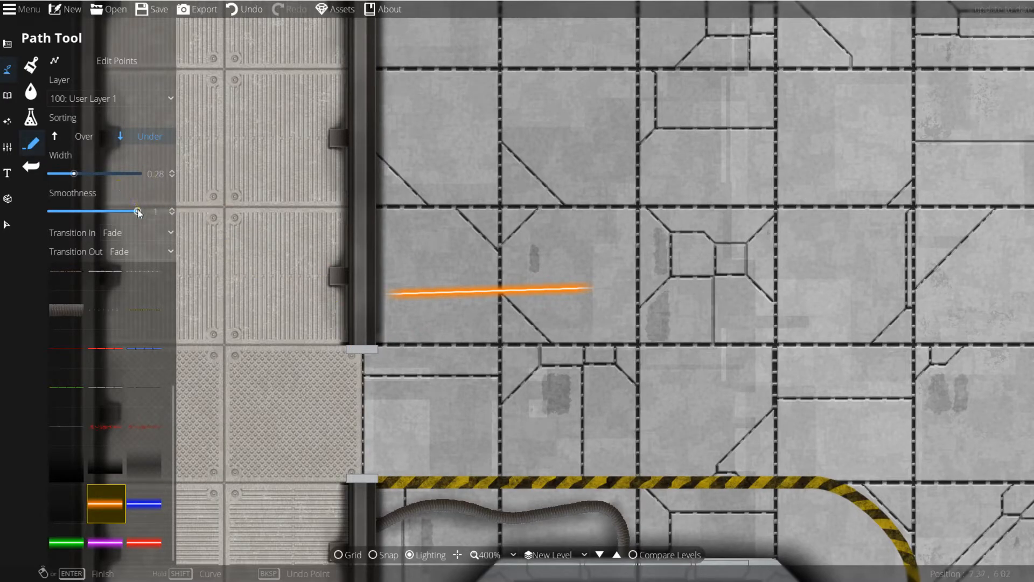
key(ctrl+z)
- Set the path width to 1
click(153, 175)
text(1)
key(Return)
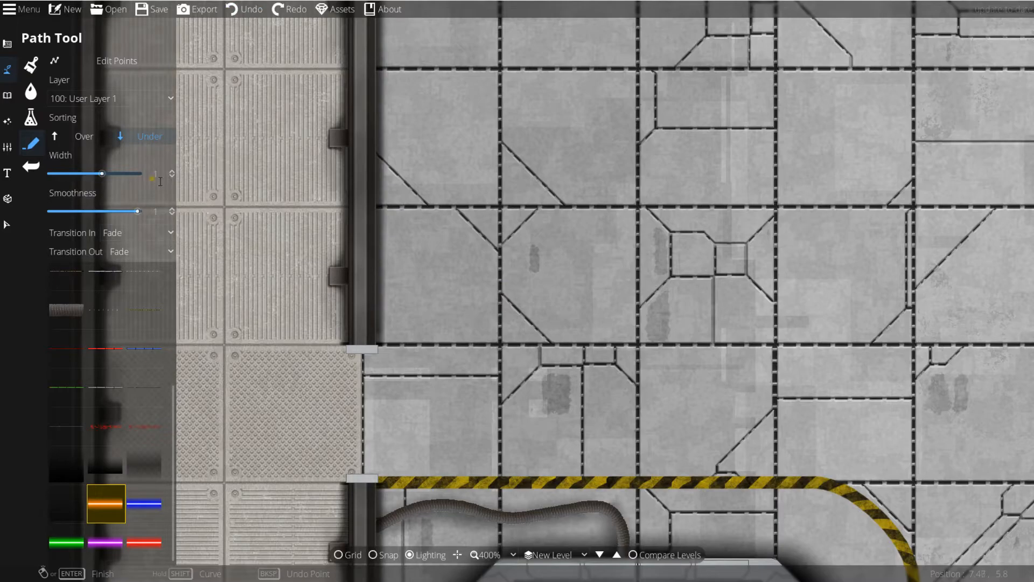
- Try a short orange glowing line leading out of the wall above the doorway, and undo it
click(370, 311)
right_click(489, 309)
key(ctrl+z)
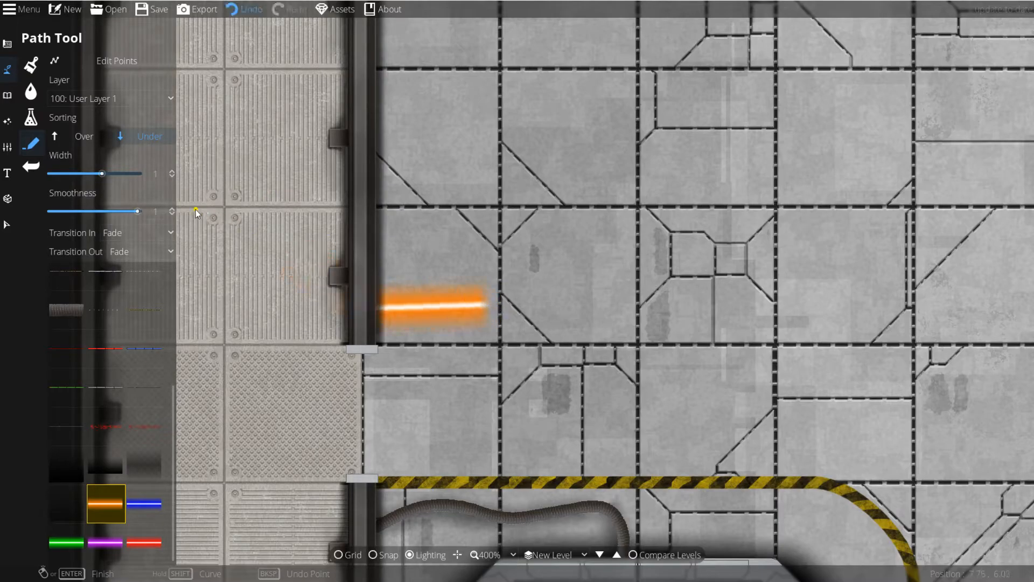
- Set both the Transition In and Transition Out of the path to None
click(136, 233)
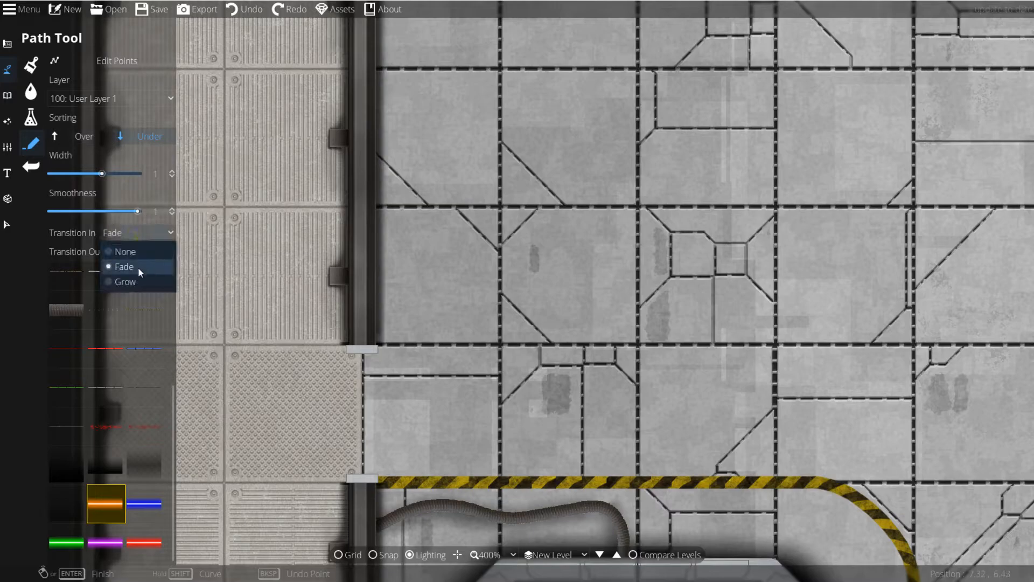
click(126, 252)
click(139, 251)
click(141, 266)
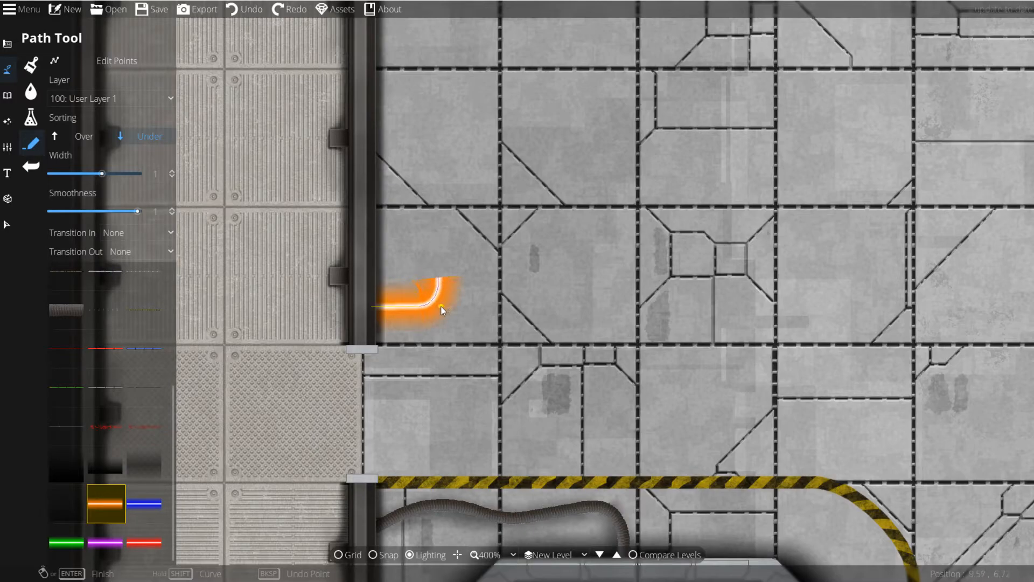
- Draw an orange glowing conduit out of the wall above the doorway, up along the wall and back into it
drag(440, 54, 439, 172)
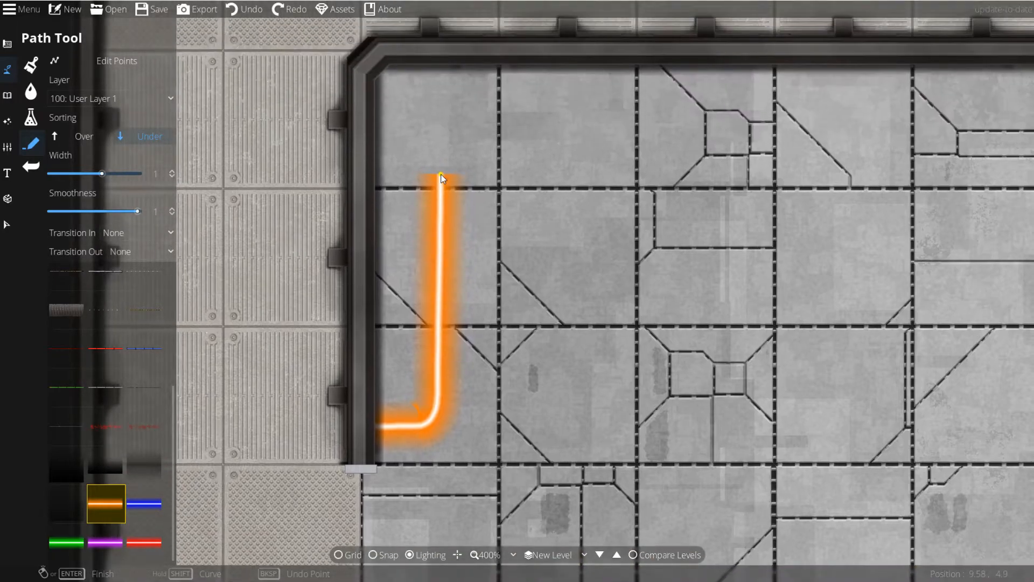
click(439, 170)
right_click(411, 153)
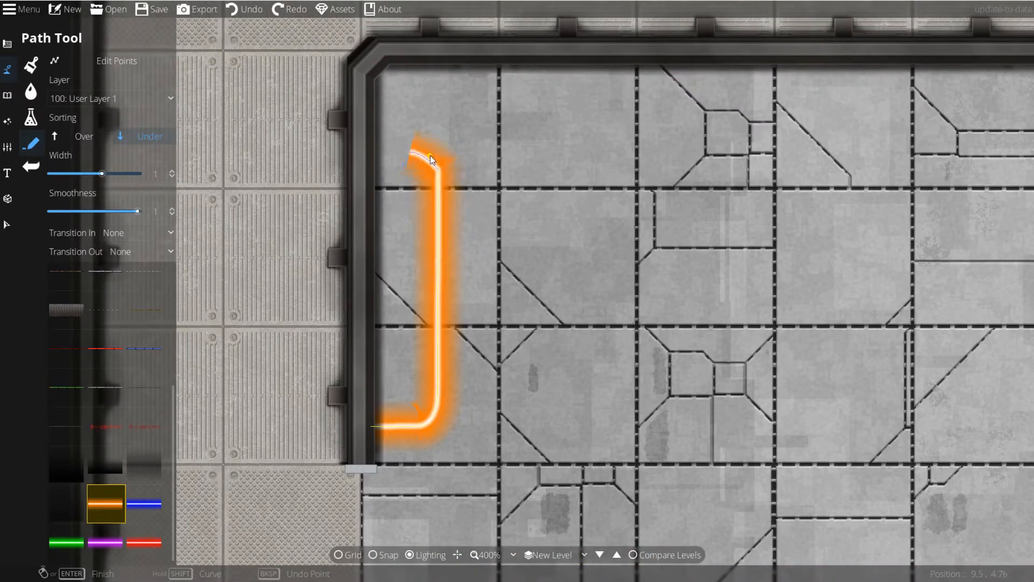
click(435, 147)
click(363, 152)
right_click(363, 152)
drag(479, 261, 483, 180)
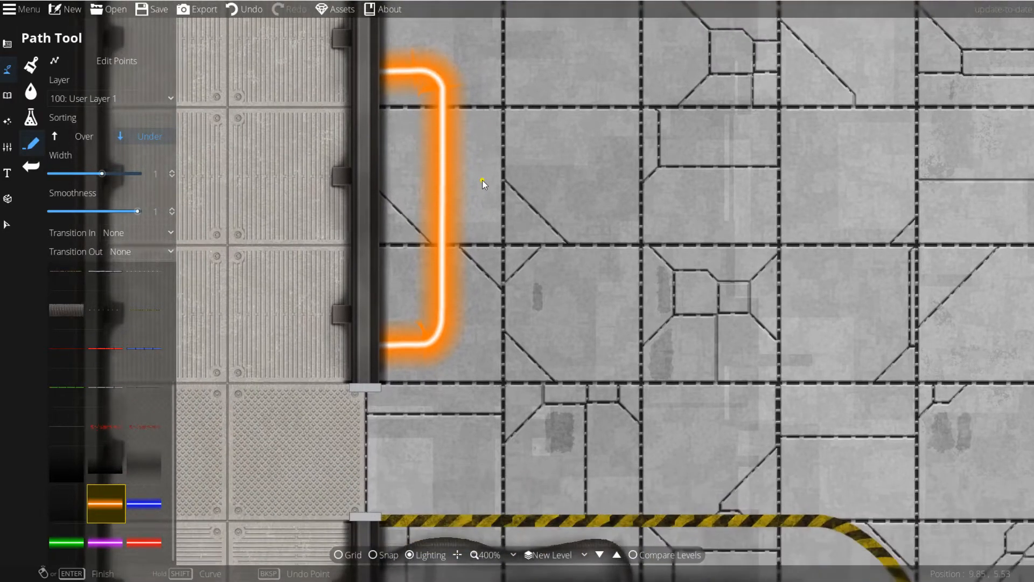
scroll(510, 271, down, 2)
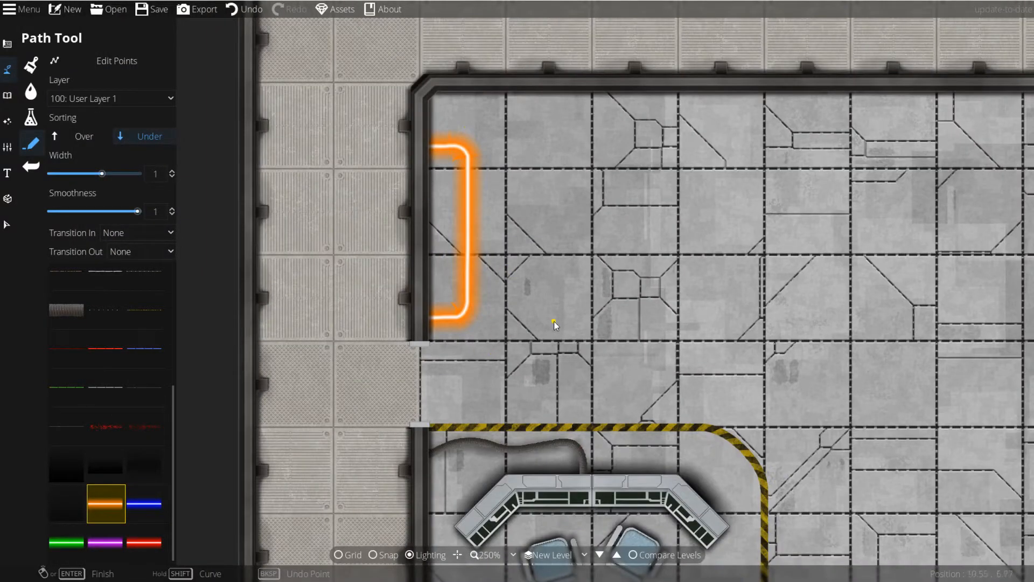
- Set the custom color for colorable objects to a bright red, hex d01b1b
drag(554, 321, 419, 263)
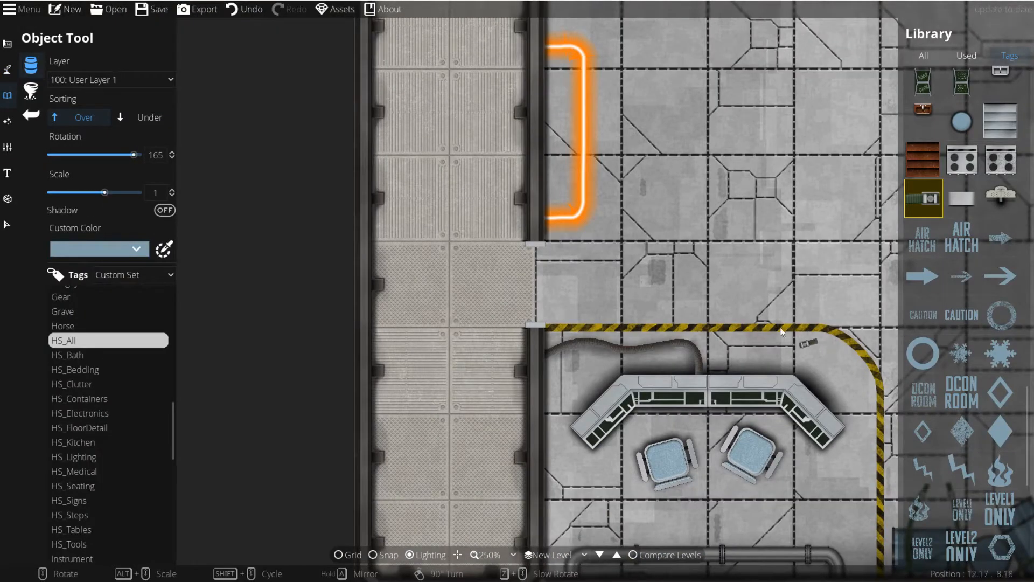
drag(706, 340, 701, 367)
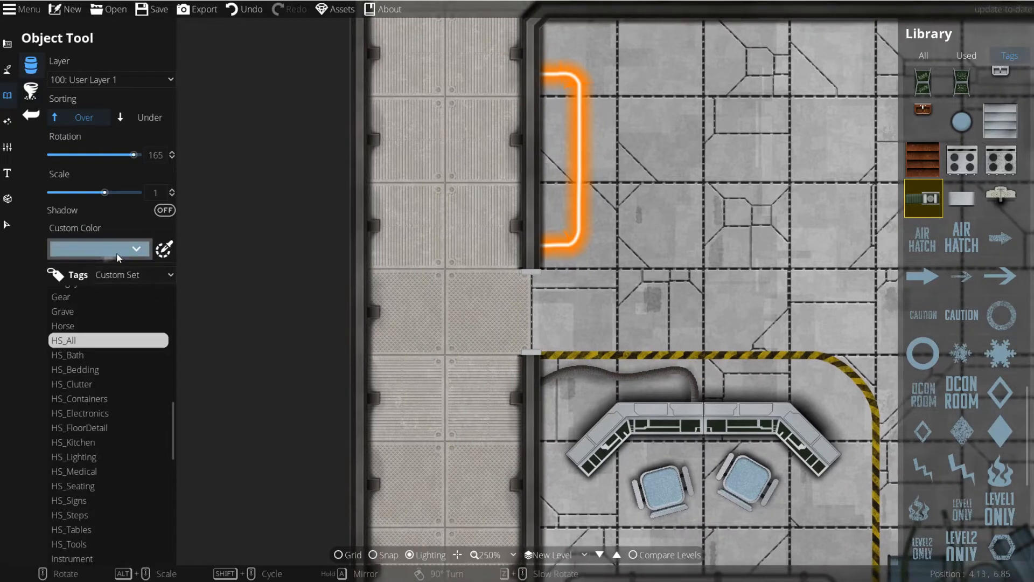
click(136, 249)
click(57, 367)
click(198, 267)
click(175, 285)
click(191, 510)
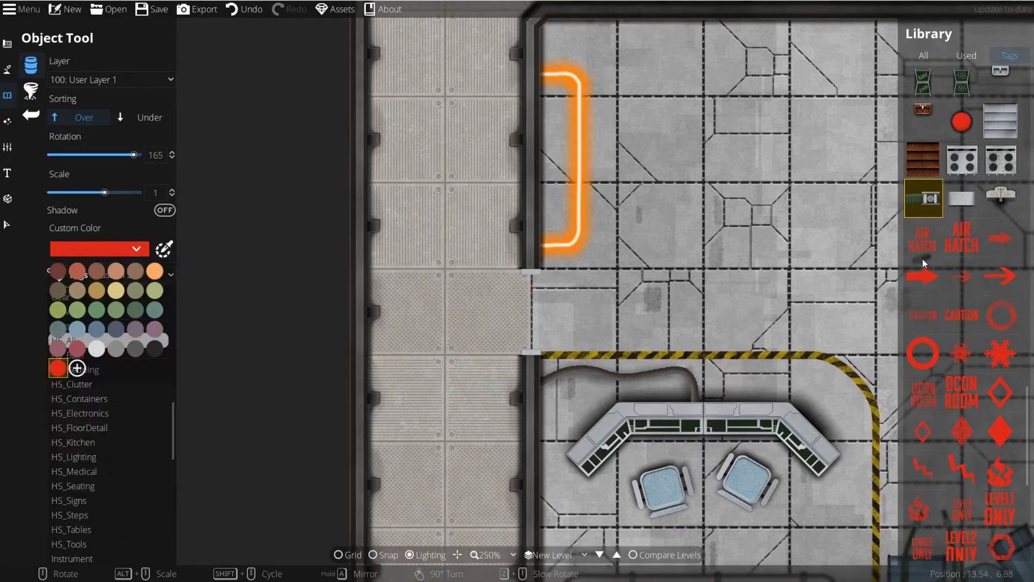
- Place the worn LEVEL1 ONLY floor text in red, rotated 90 degrees, on the corridor floor outside the doorway
click(923, 393)
click(962, 509)
scroll(568, 336, down, 5)
click(503, 319)
drag(674, 288, 720, 322)
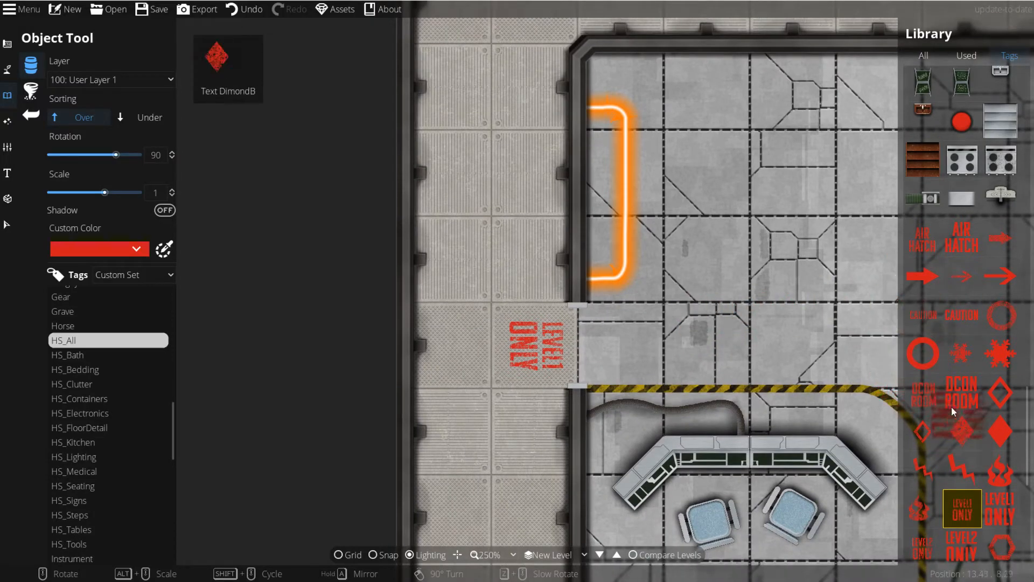
- Try the worn CAUTION text unrotated in golden yellow above the hazard stripe
click(937, 313)
scroll(629, 277, down, 6)
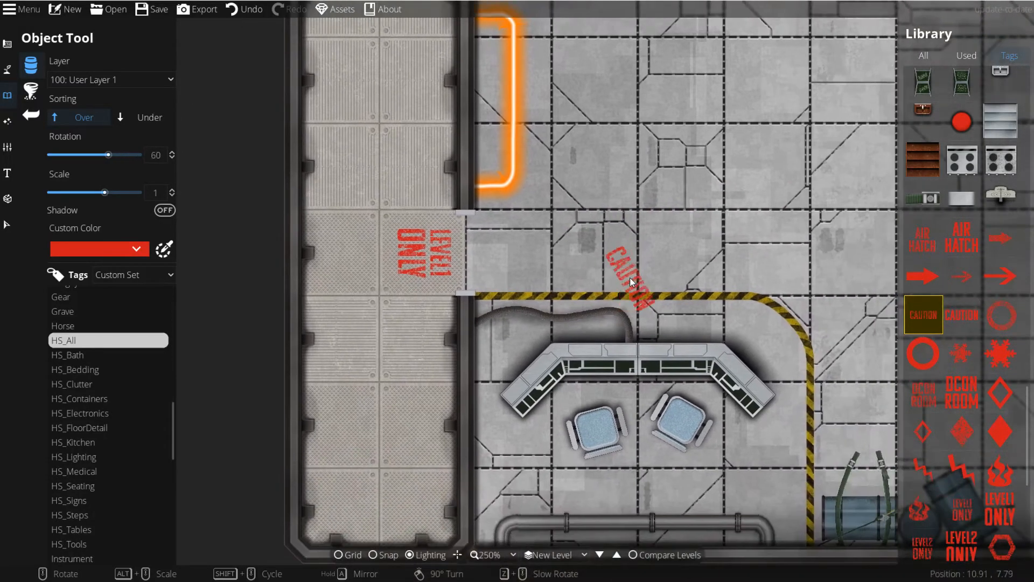
click(134, 249)
click(164, 248)
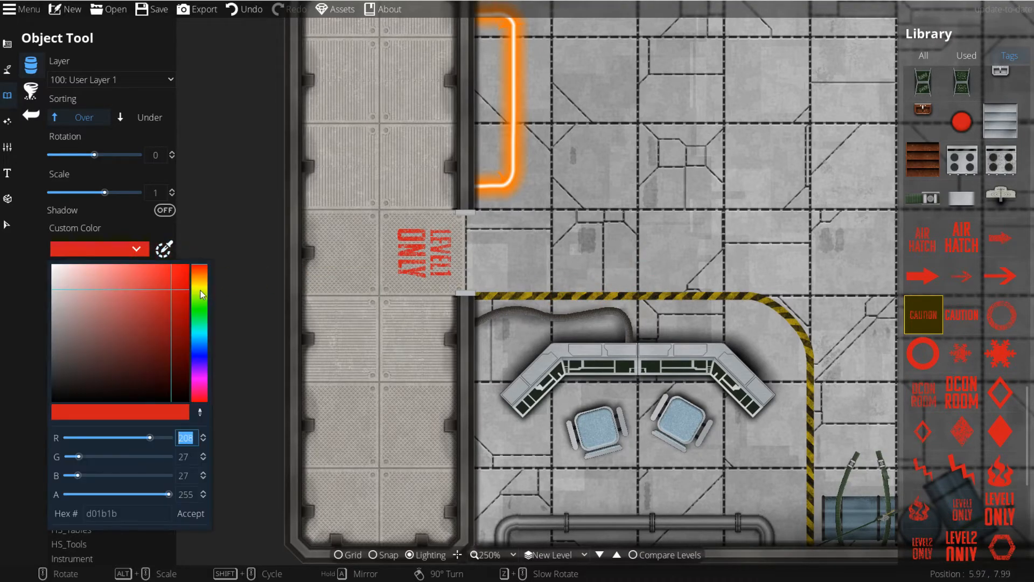
click(199, 385)
scroll(632, 279, up, 1)
drag(632, 279, 563, 323)
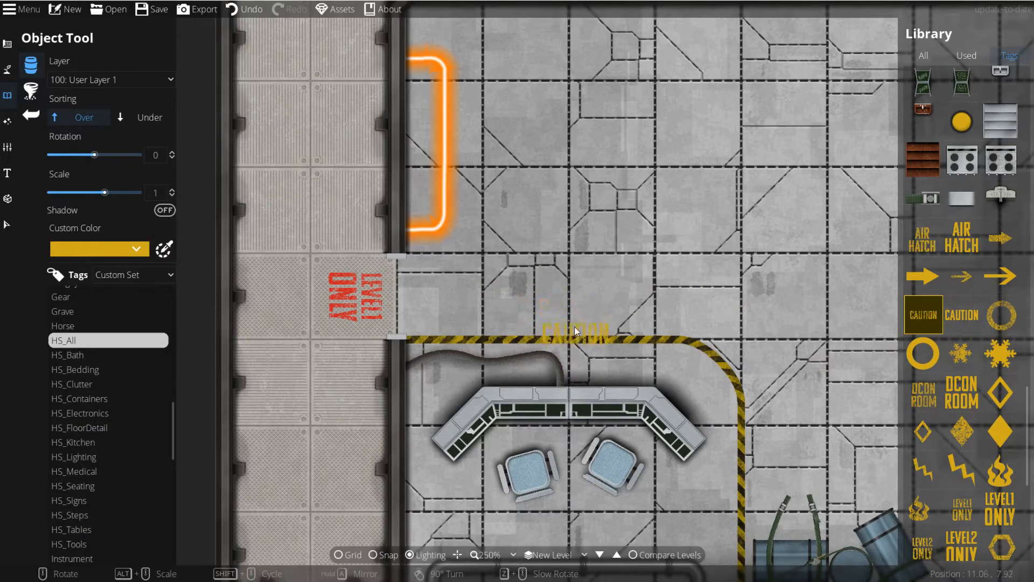
scroll(571, 308, up, 5)
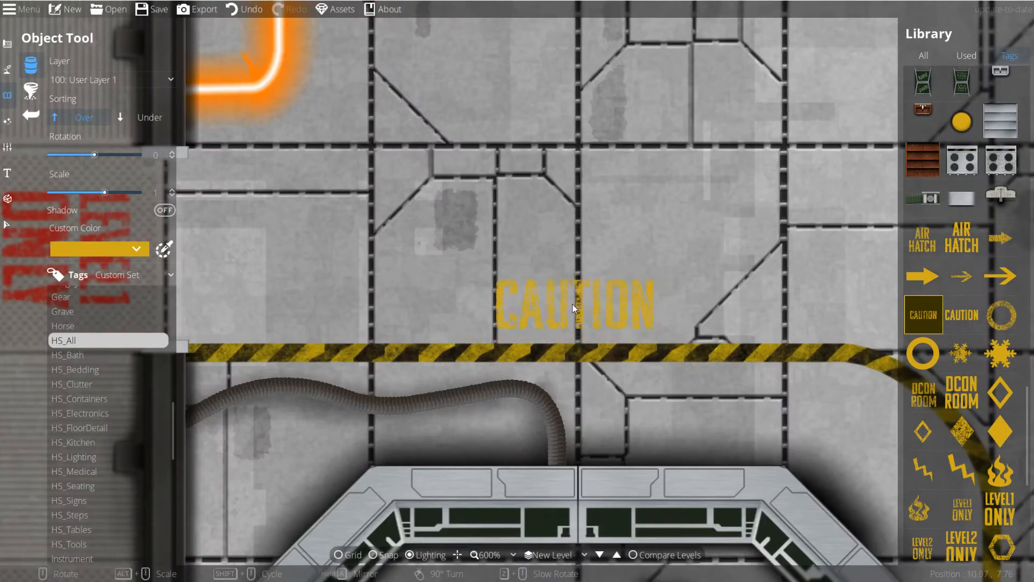
- Place the clean CAUTION text in near-black just above the hazard stripe
click(961, 313)
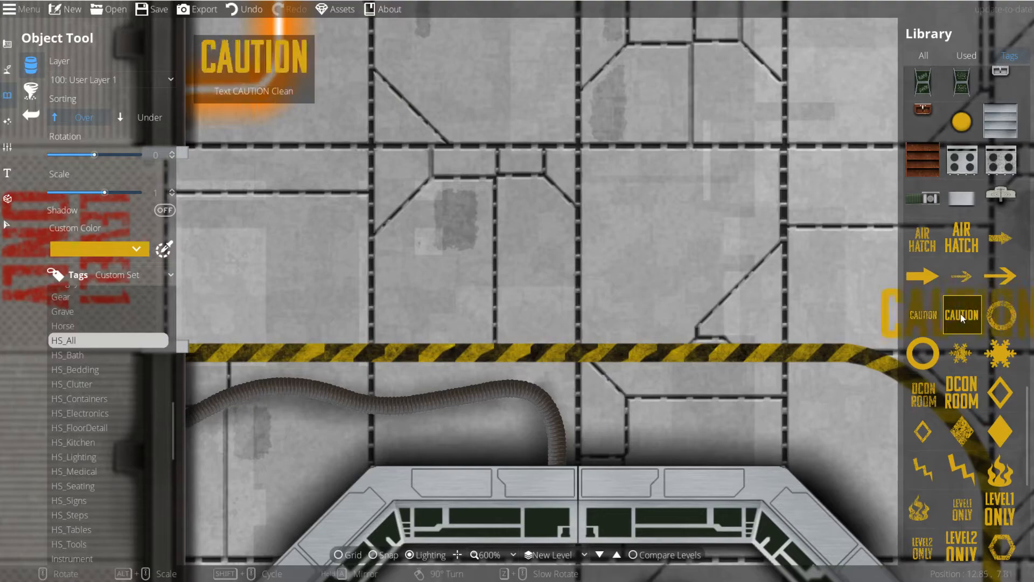
click(143, 254)
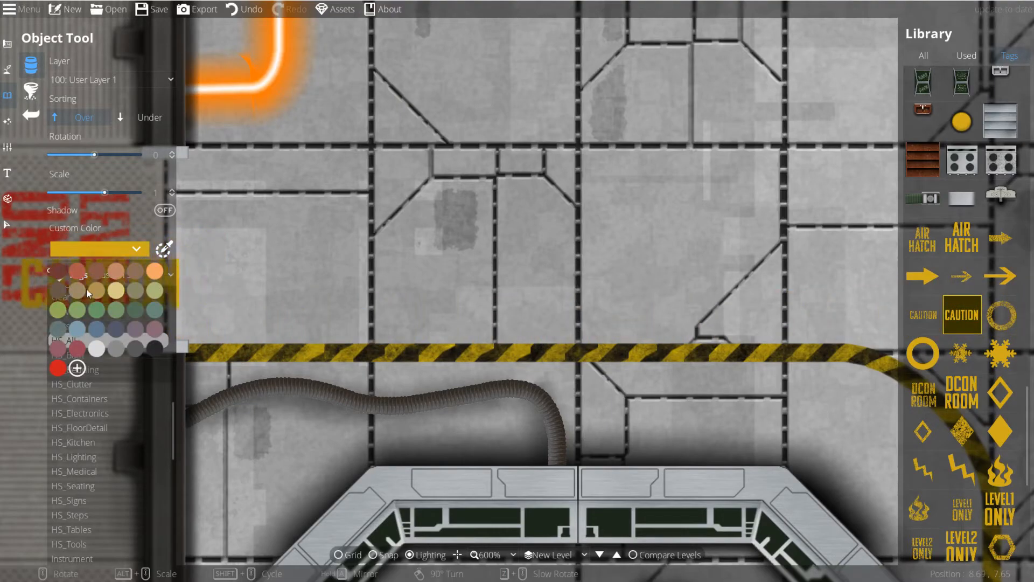
click(167, 350)
click(474, 302)
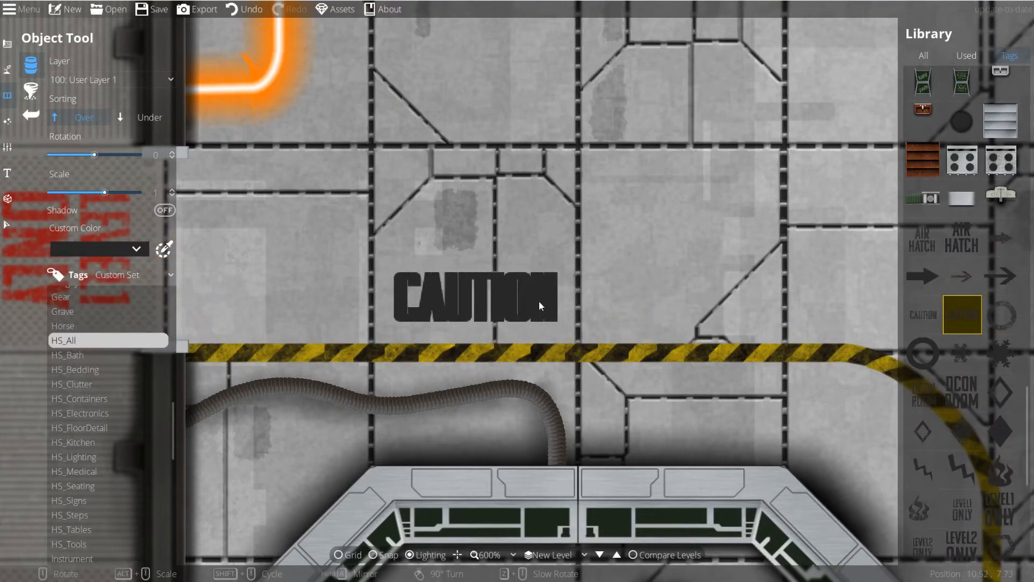
- Select the worn CAUTION text and set its custom color to yellow
click(925, 312)
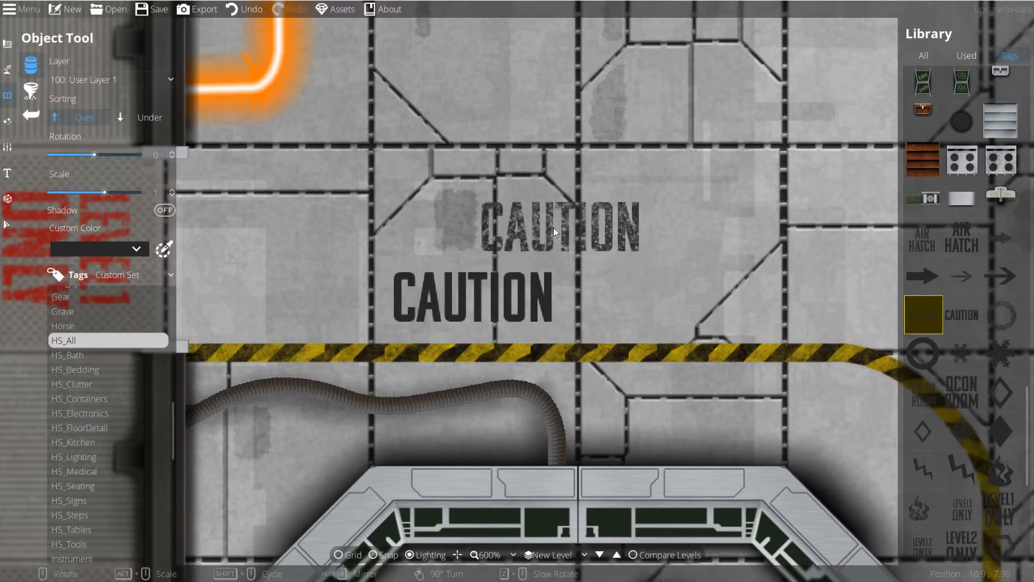
click(143, 251)
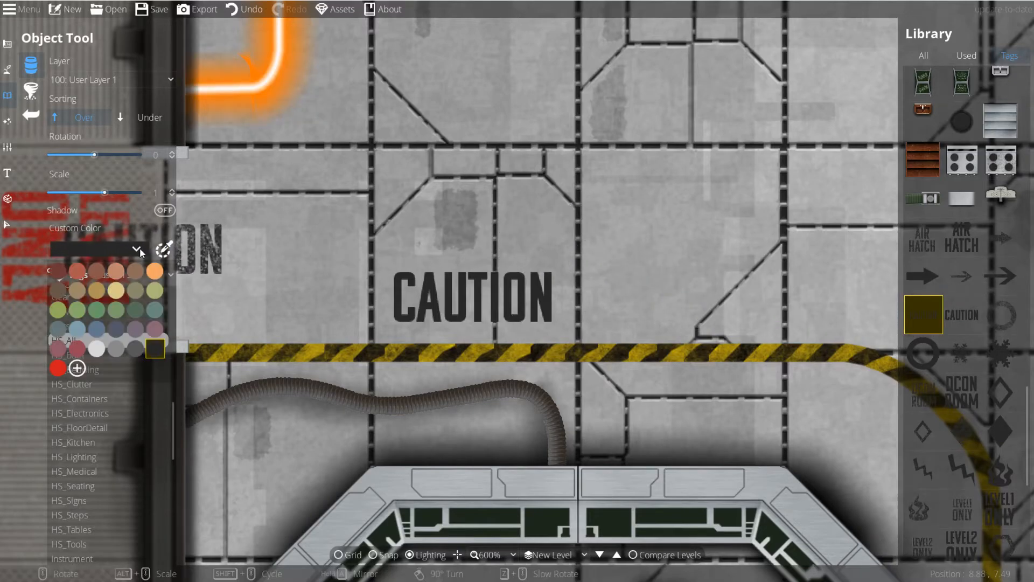
click(56, 364)
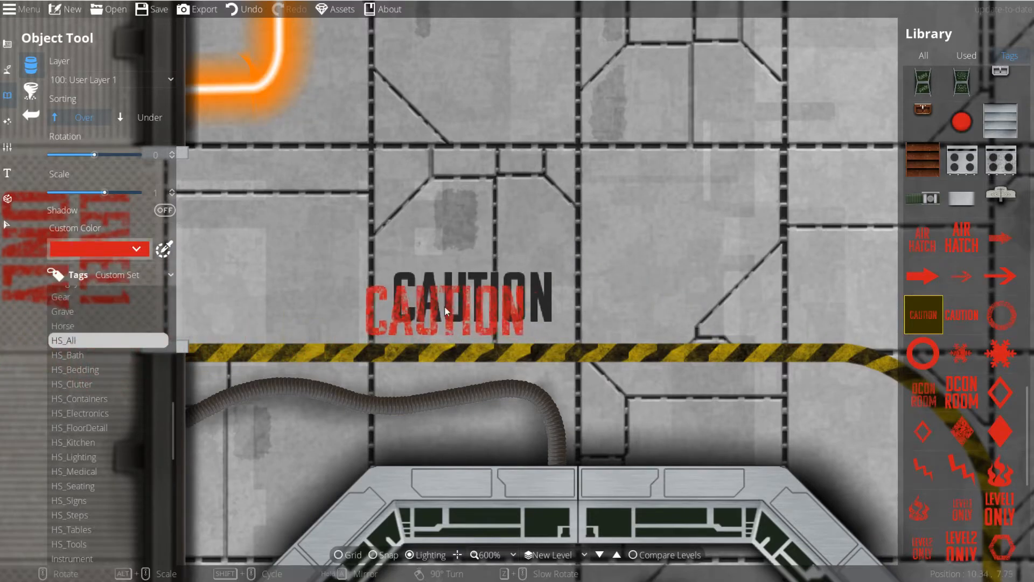
click(163, 249)
click(199, 286)
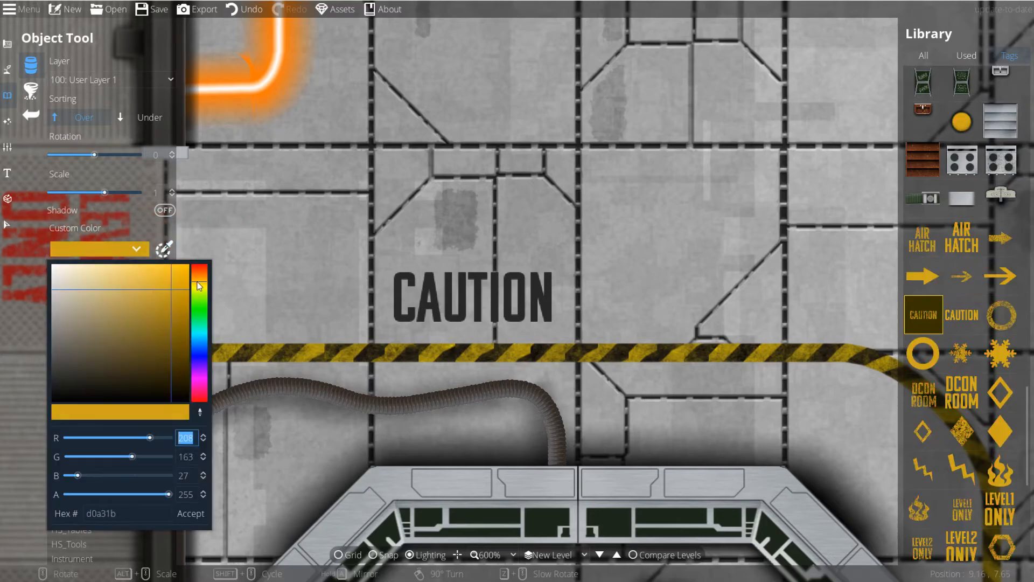
click(190, 513)
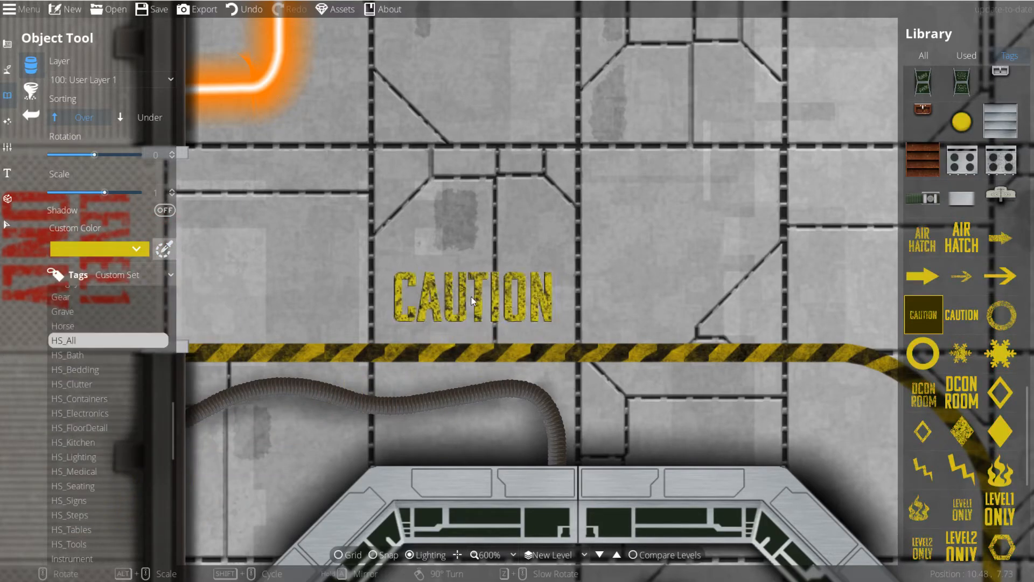
- Overlay the yellow worn CAUTION text on the dark one, slightly offset so the dark text forms a shadow
click(472, 296)
key(ctrl+z)
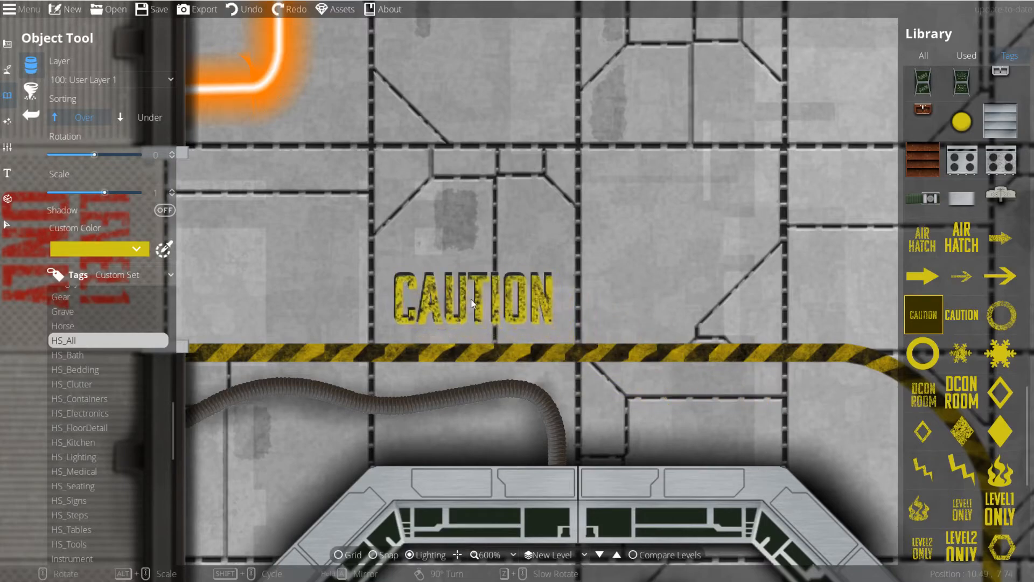
click(471, 297)
- Place the large round metal disc, unrotated, in the open upper part of the room
scroll(691, 380, down, 3)
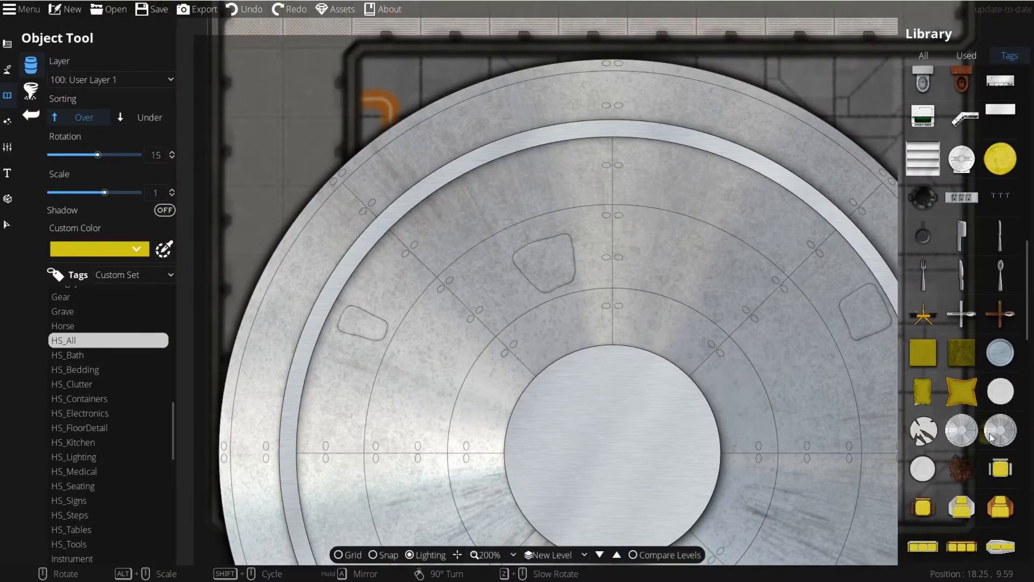
scroll(620, 311, down, 2)
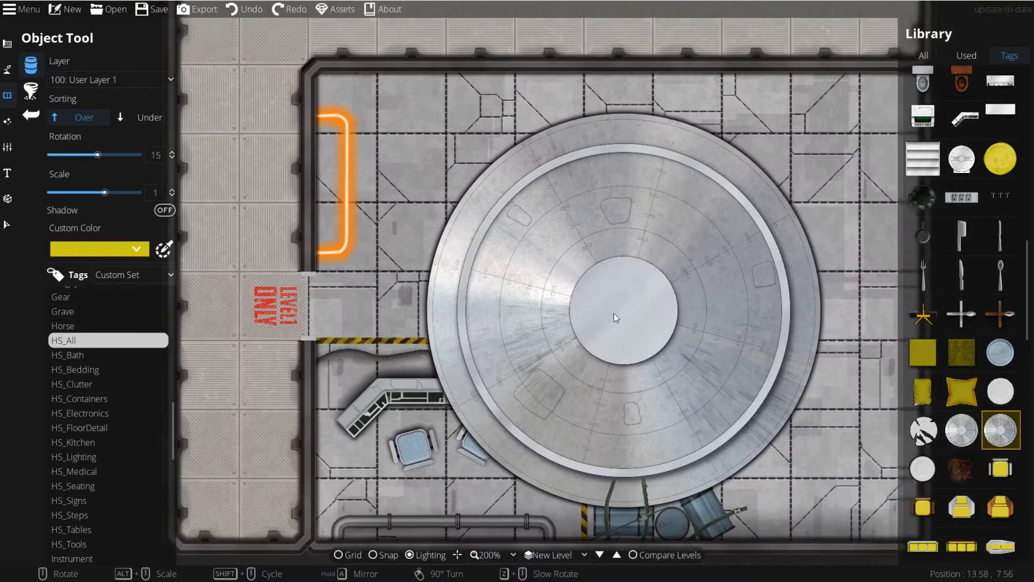
drag(621, 311, 565, 331)
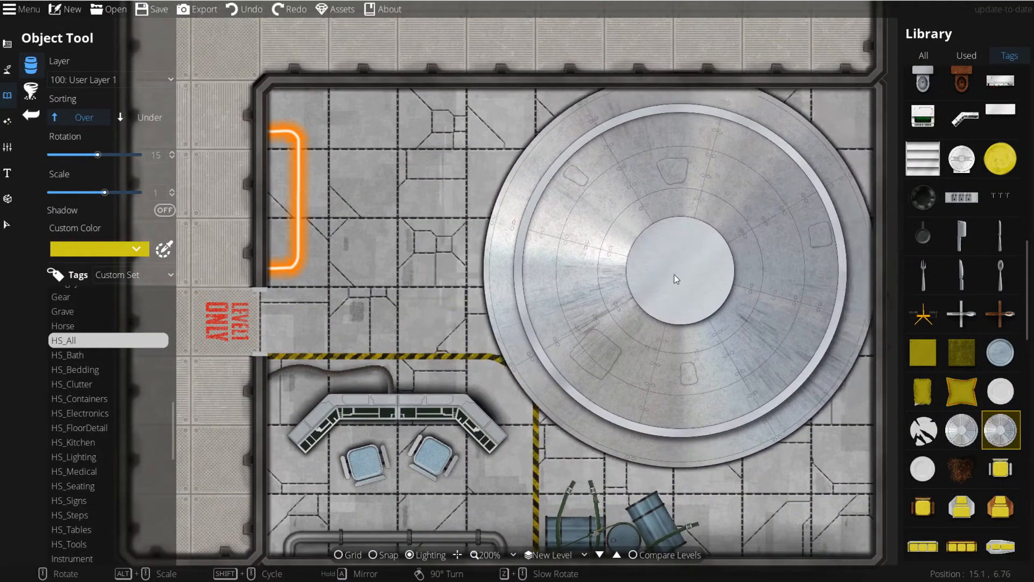
scroll(671, 280, down, 3)
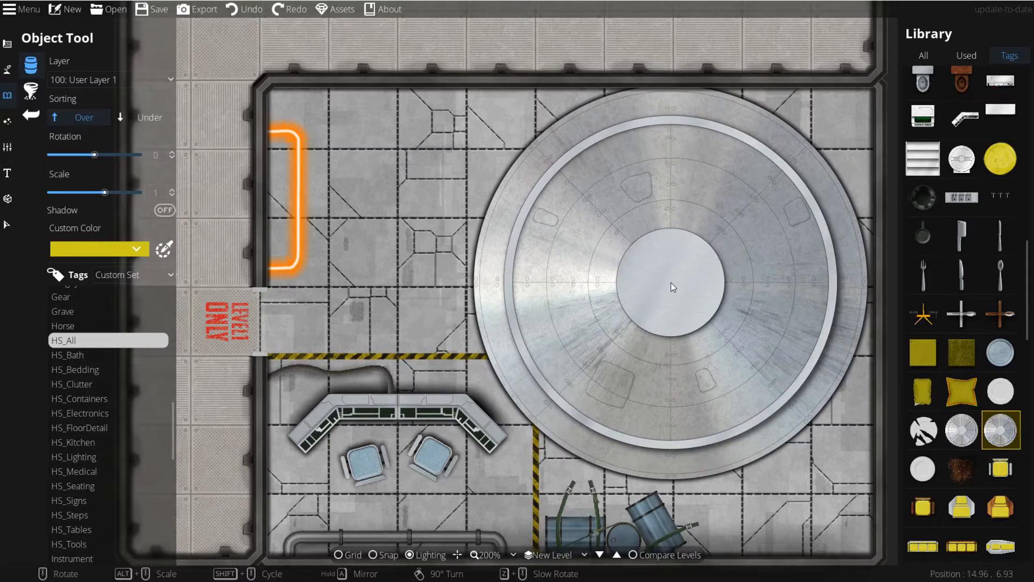
shift+scroll(671, 286, up, 1)
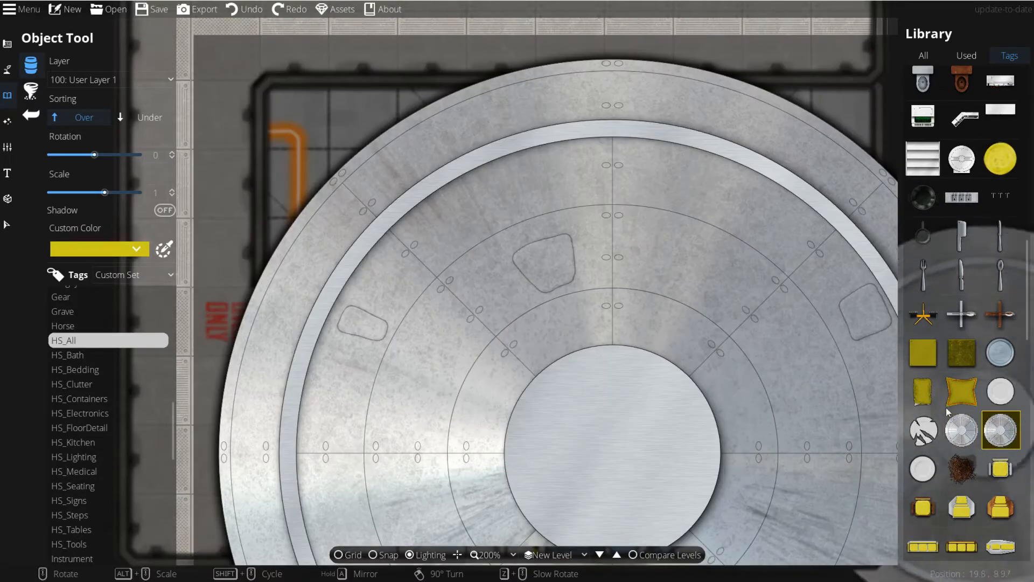
click(1000, 429)
click(665, 302)
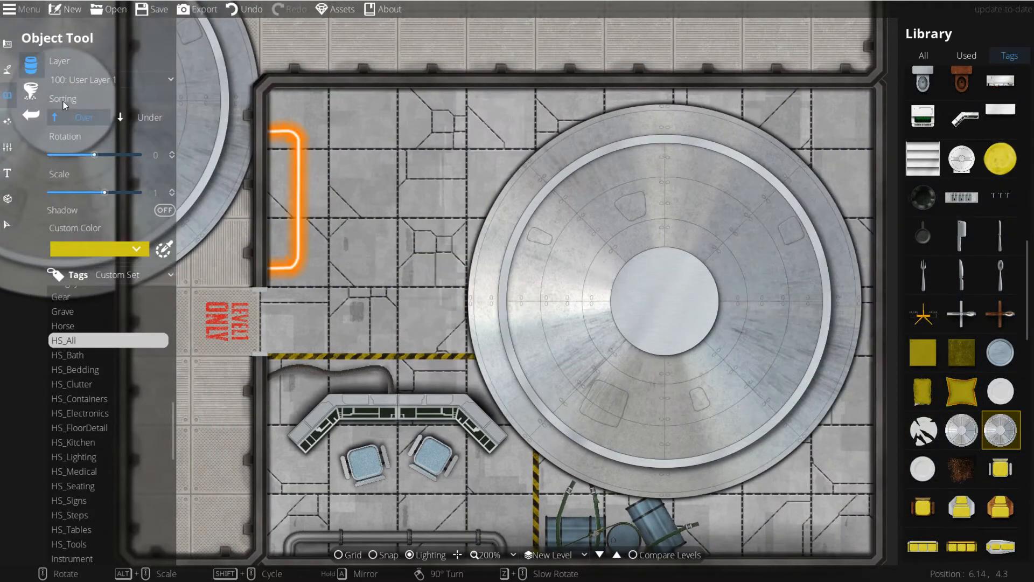
- Undo the placement of the large round metal disc
click(7, 43)
ctrl+scroll(564, 309, up, 3)
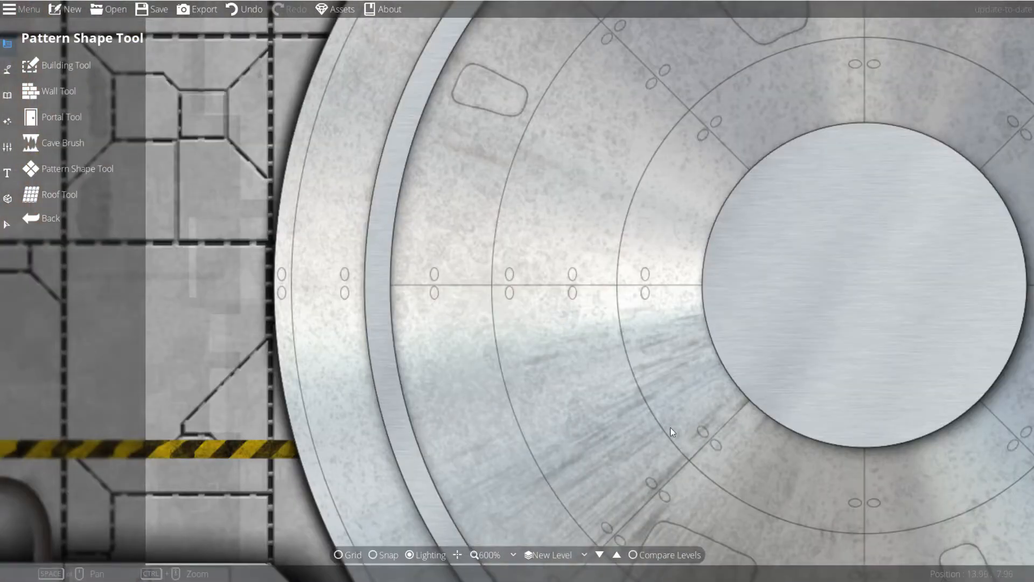
drag(673, 435, 546, 279)
ctrl+scroll(722, 283, down, 3)
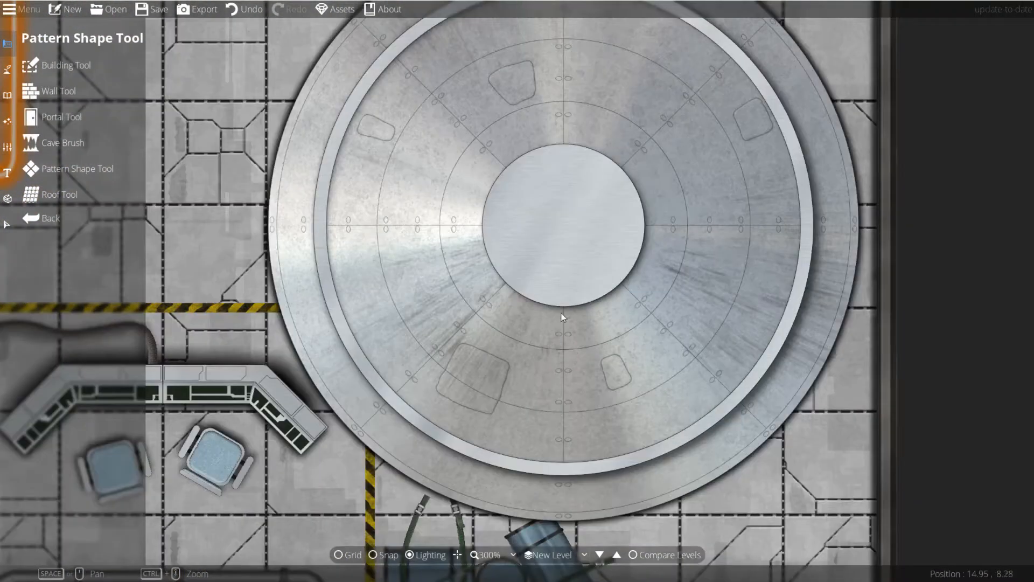
drag(491, 203, 602, 315)
key(ctrl+z)
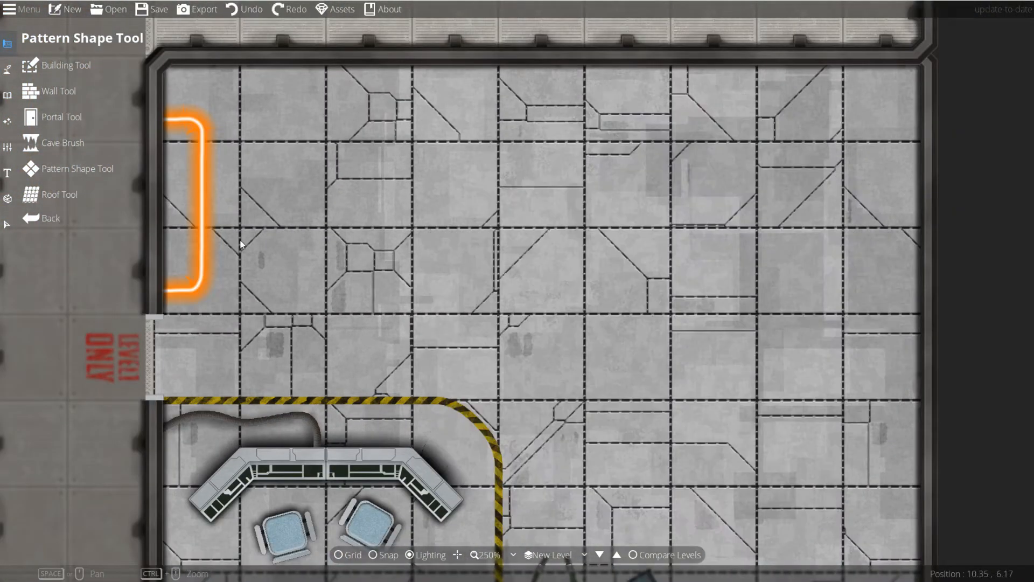
- Preview the rusty metal crate in yellow over the open floor beside the hazard stripe
key(o)
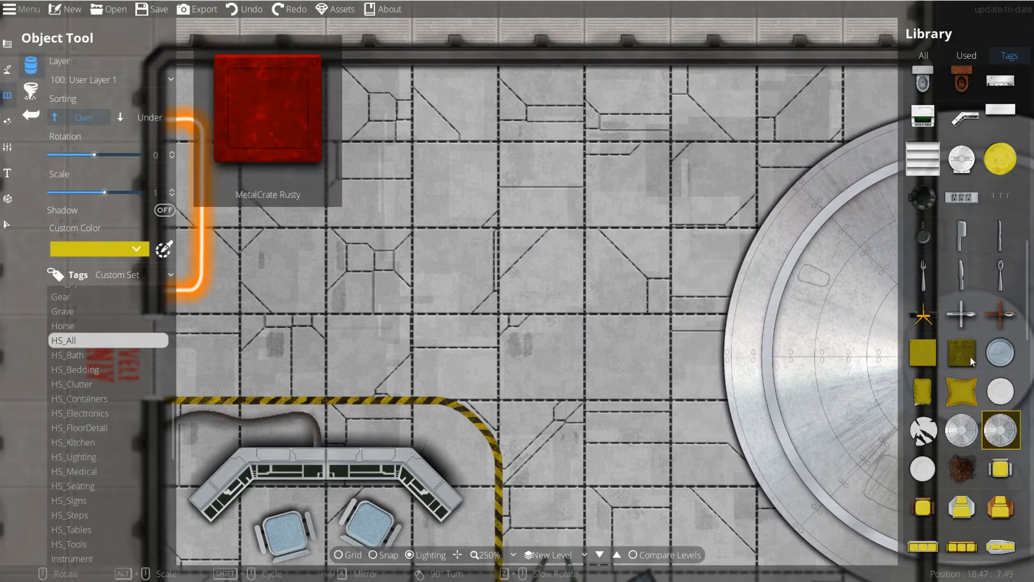
click(953, 353)
scroll(570, 323, down, 1)
scroll(570, 323, up, 1)
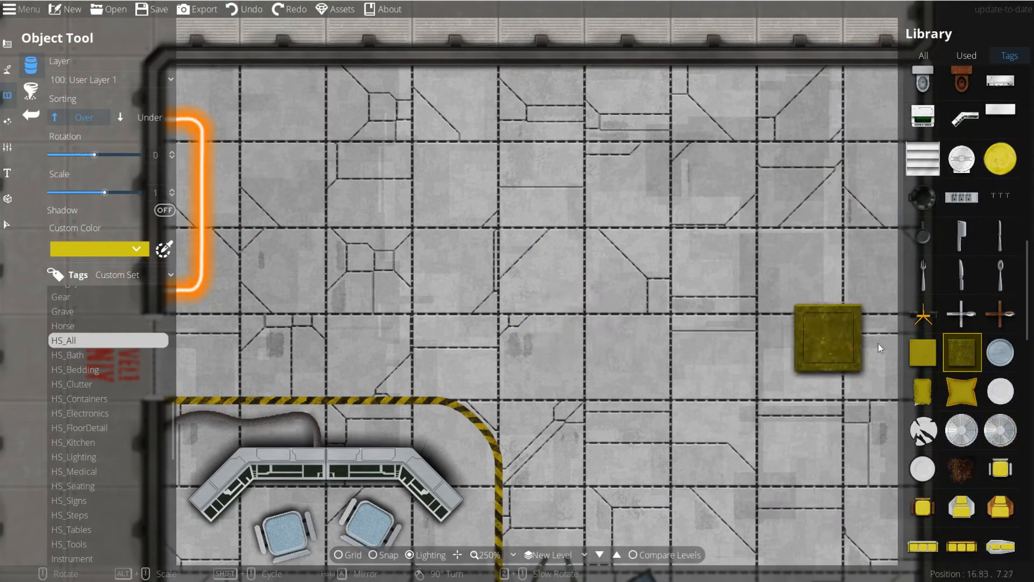
drag(560, 336, 565, 182)
scroll(558, 294, up, 2)
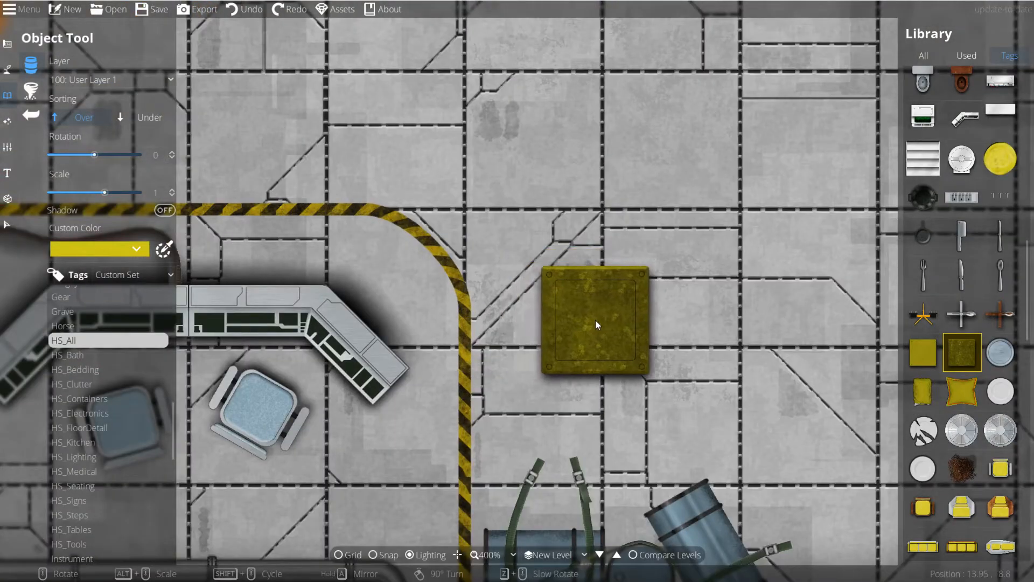
drag(643, 312, 562, 336)
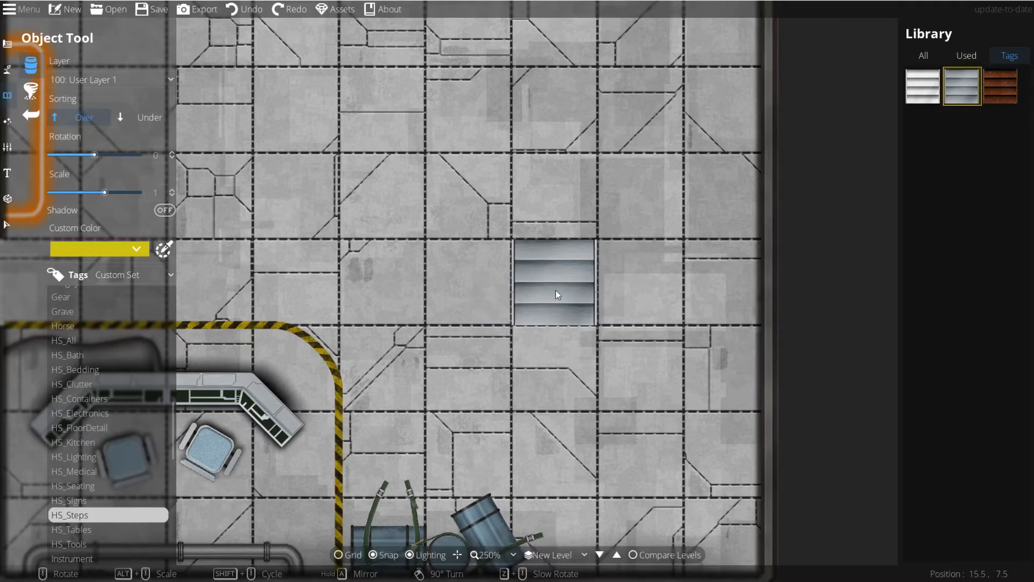
- Try a straight flight of three metal stair pieces on the open floor away from the wall, and undo it
drag(623, 284, 632, 115)
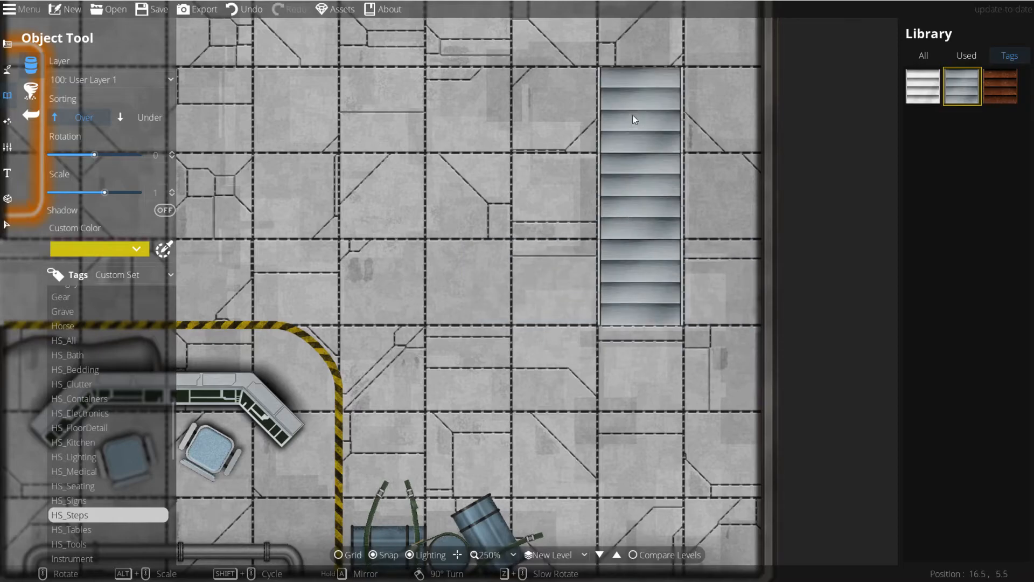
drag(563, 389, 543, 533)
key(ctrl+z)
key(ctrl+z)
key(ctrl+z)
- Place three metal stair pieces end to end as a straight flight along the room's east wall
drag(676, 476, 623, 408)
click(650, 441)
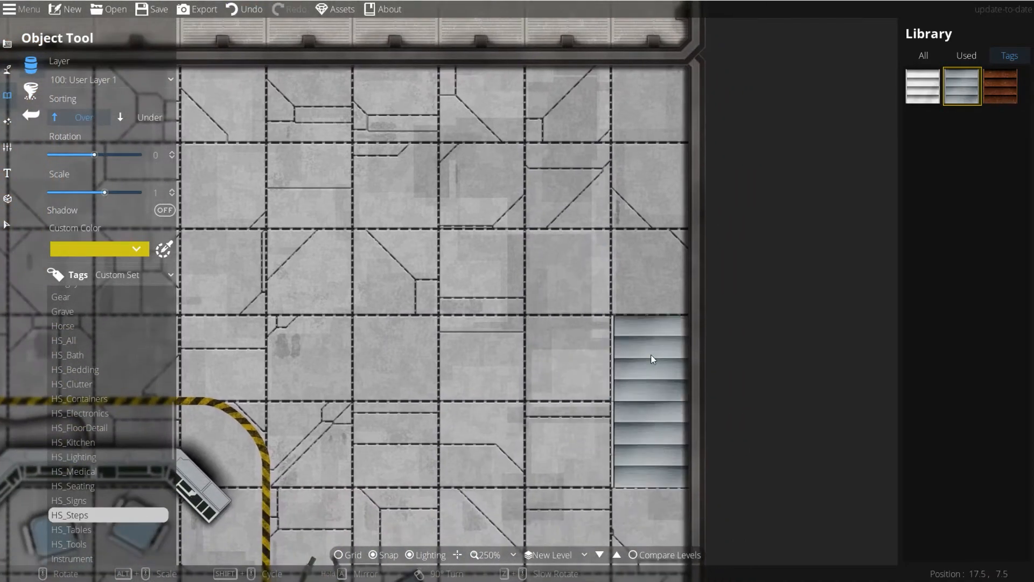
click(648, 289)
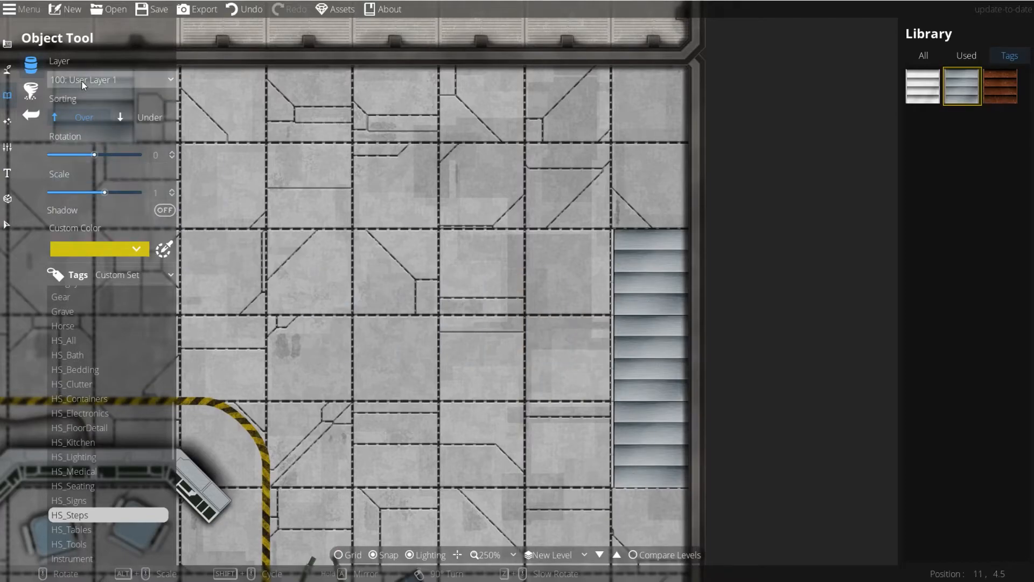
drag(483, 370, 535, 432)
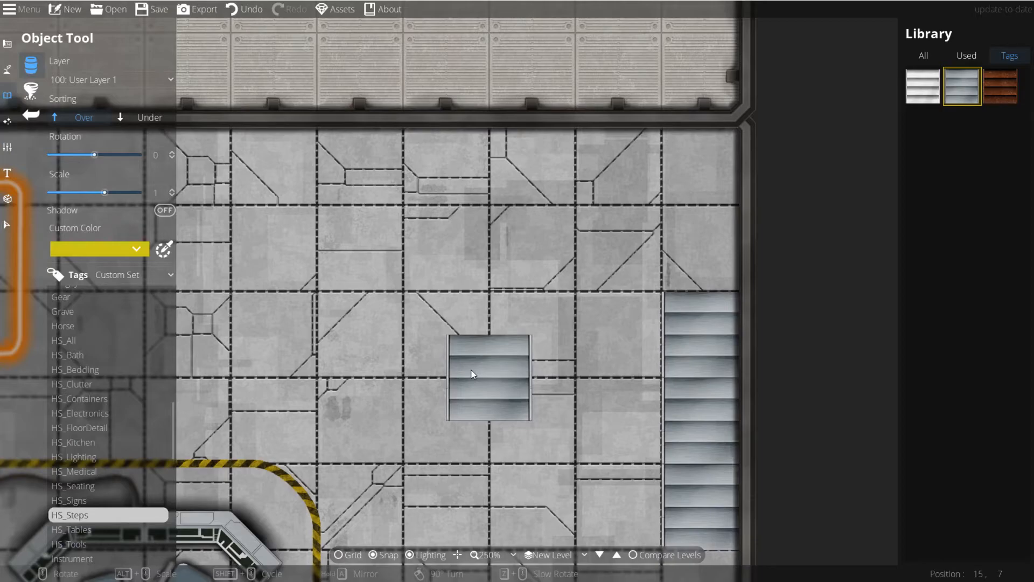
drag(523, 312, 548, 335)
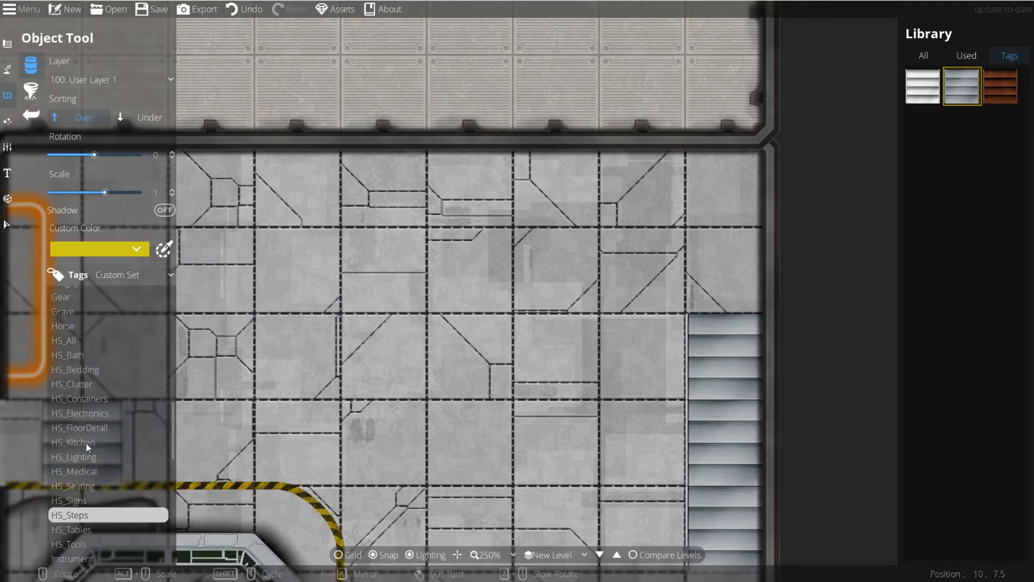
- Scatter five closed hardbox containers in tan and green, shadows off, in the room's northeast corner above the stairs
scroll(89, 455, down, 2)
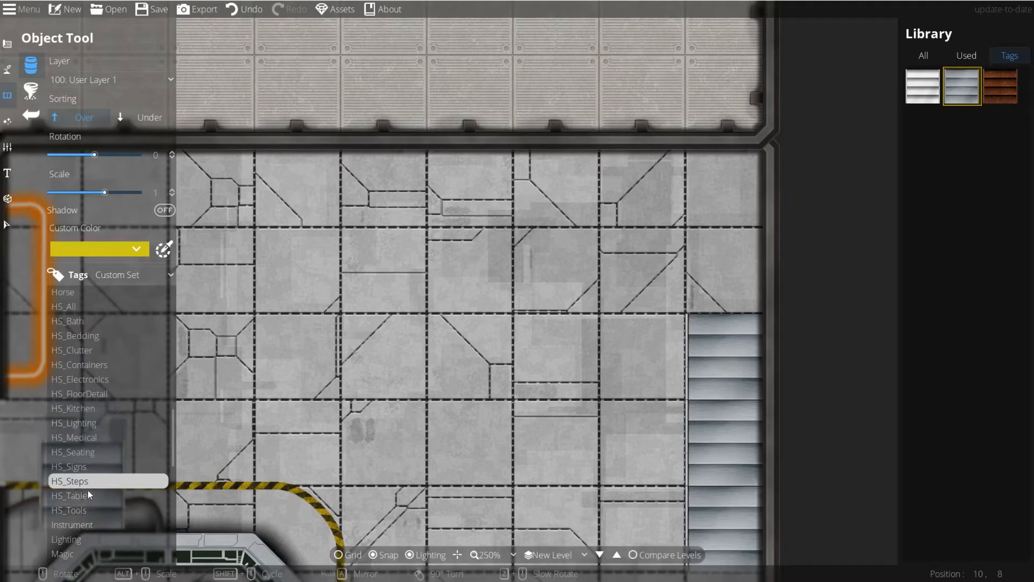
click(30, 92)
click(108, 287)
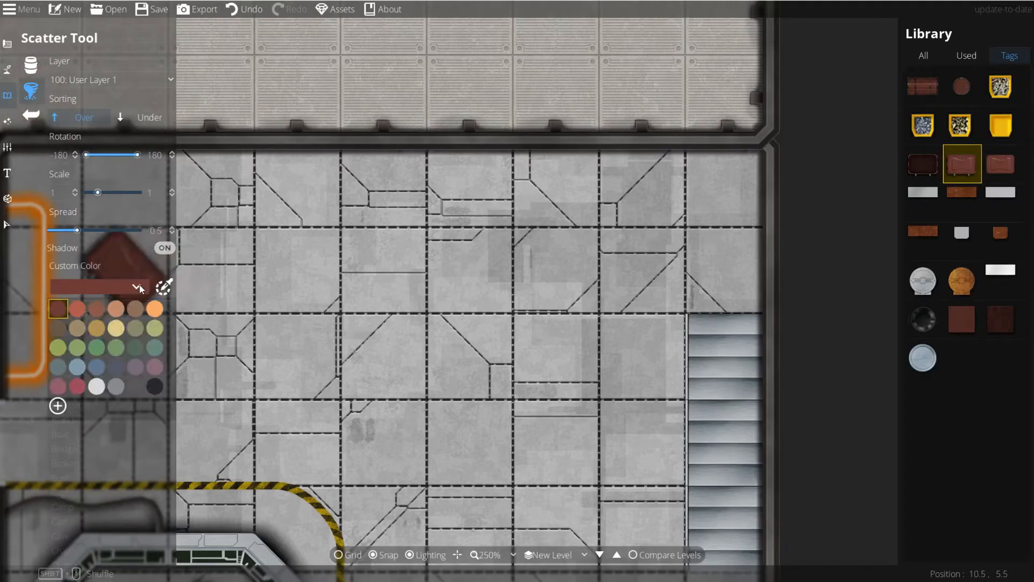
click(116, 348)
click(115, 327)
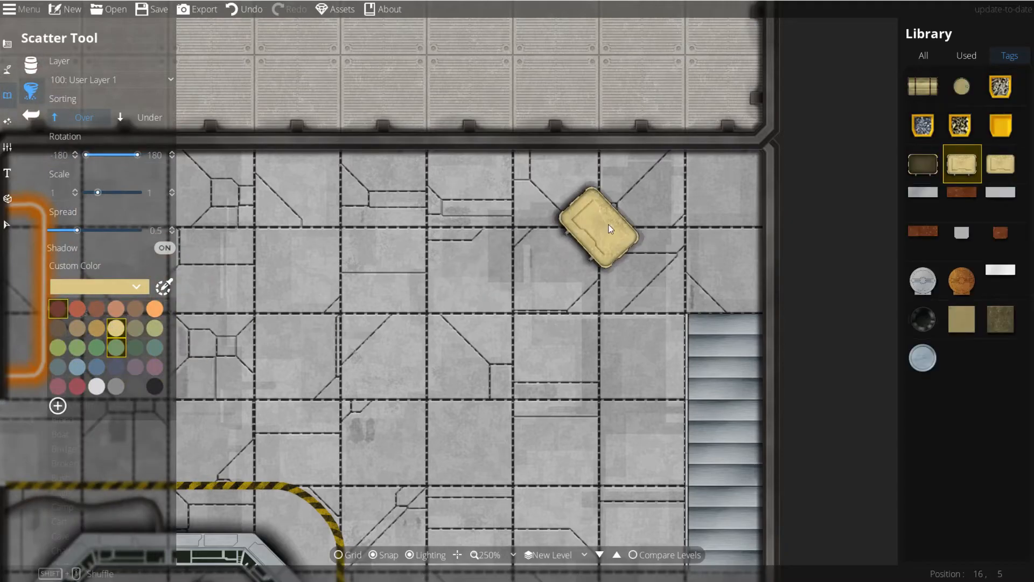
click(168, 248)
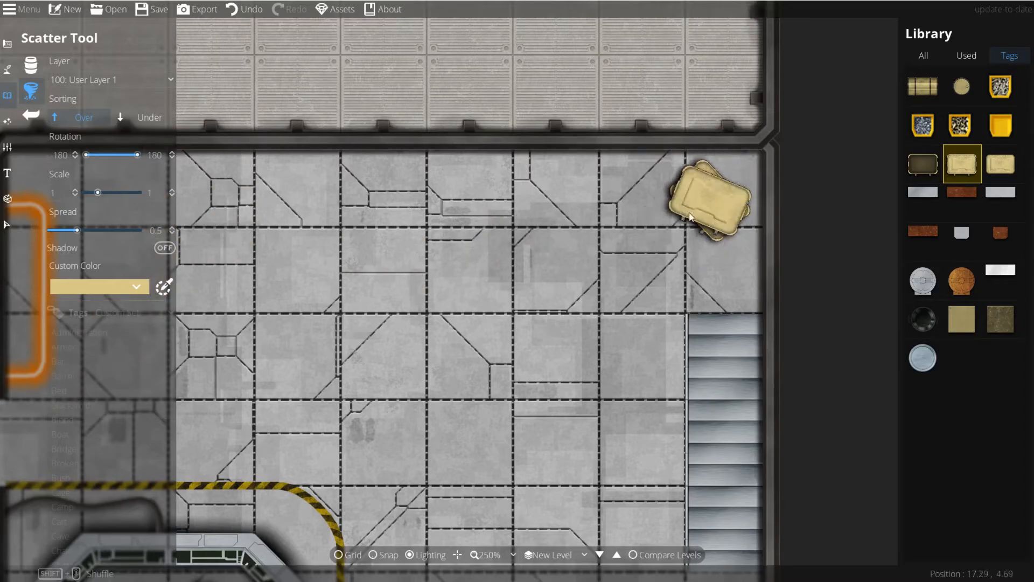
click(704, 204)
click(622, 193)
click(694, 261)
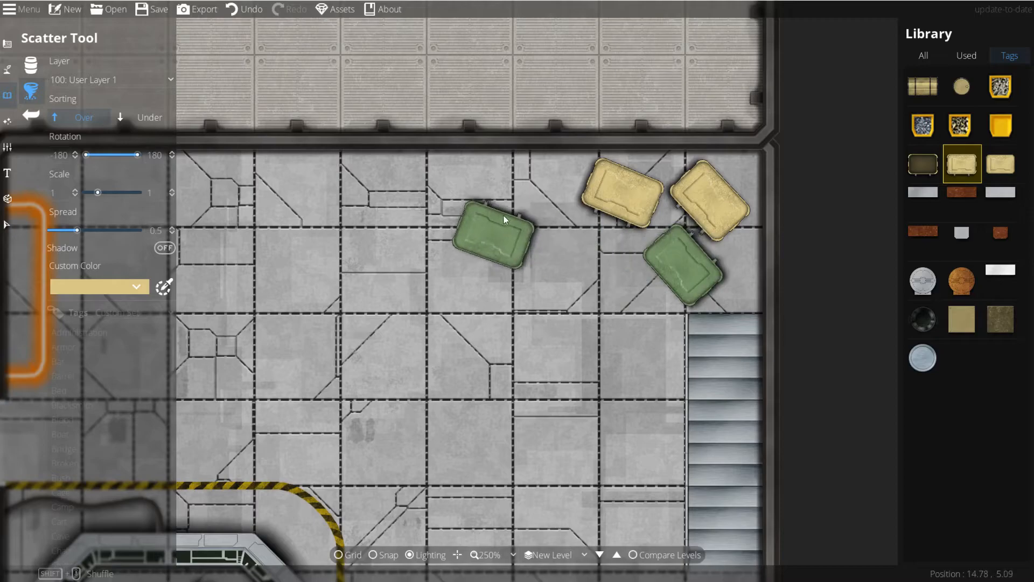
click(679, 208)
click(552, 202)
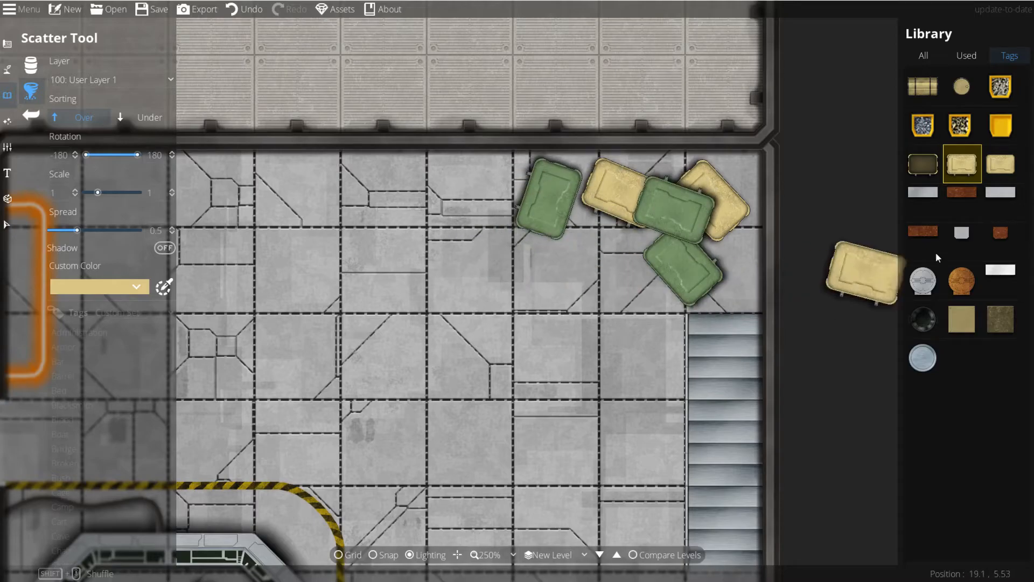
- Add the barrels and square crate to the scatter mix and place three crates and one barrel beside the hardboxes
click(940, 86)
click(962, 86)
click(961, 164)
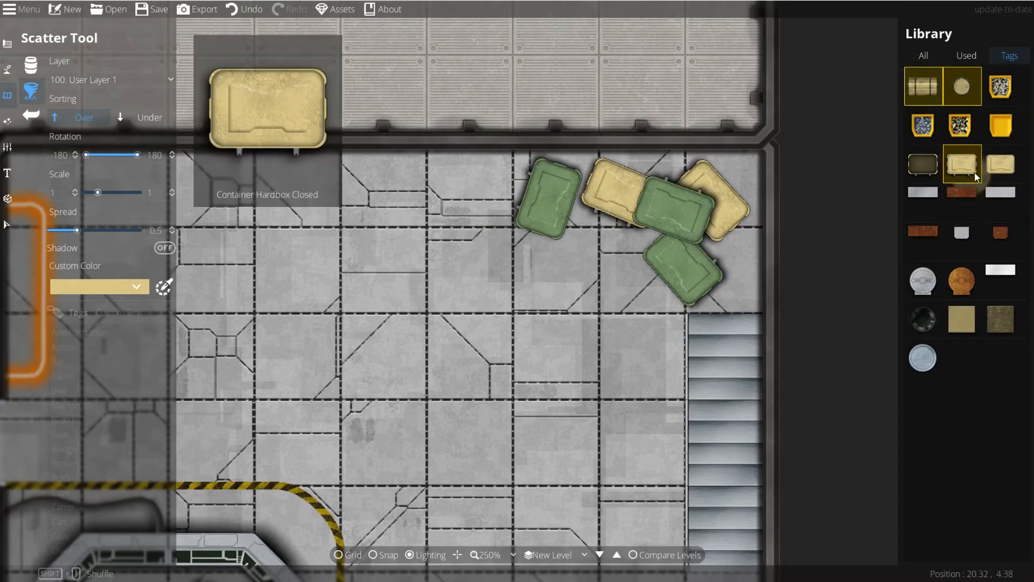
click(961, 319)
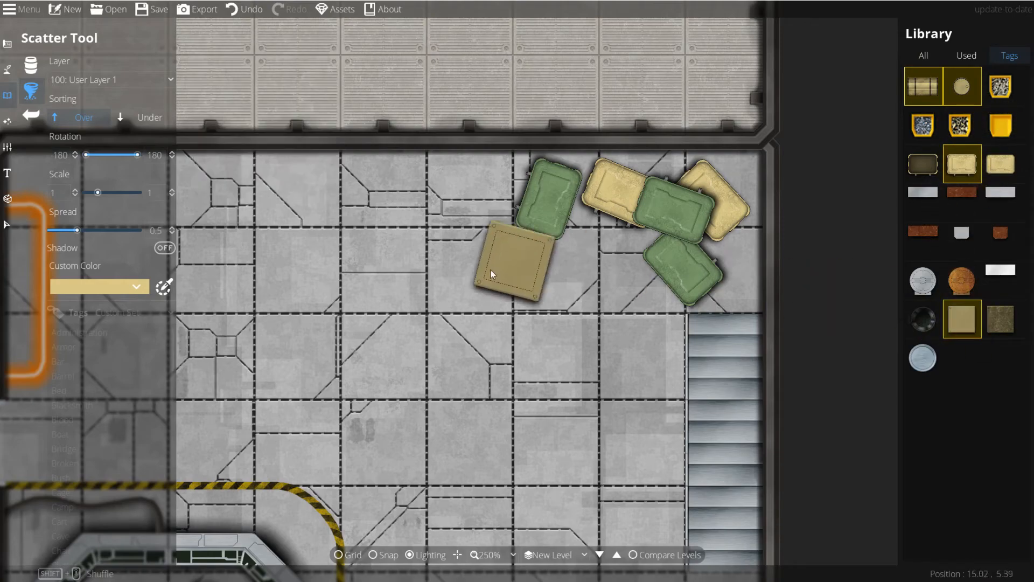
click(593, 265)
click(479, 203)
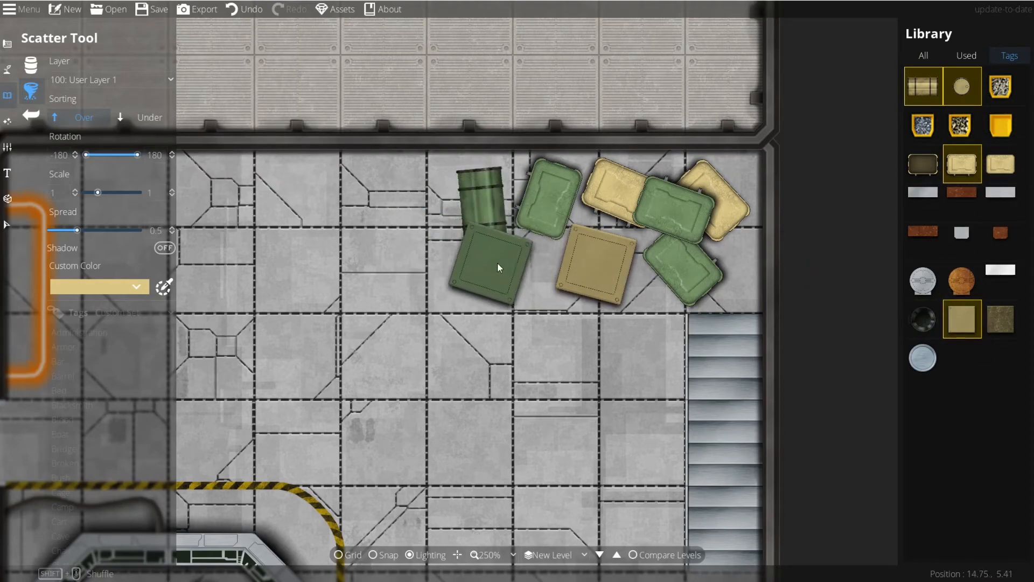
click(512, 279)
click(416, 187)
drag(436, 282, 423, 227)
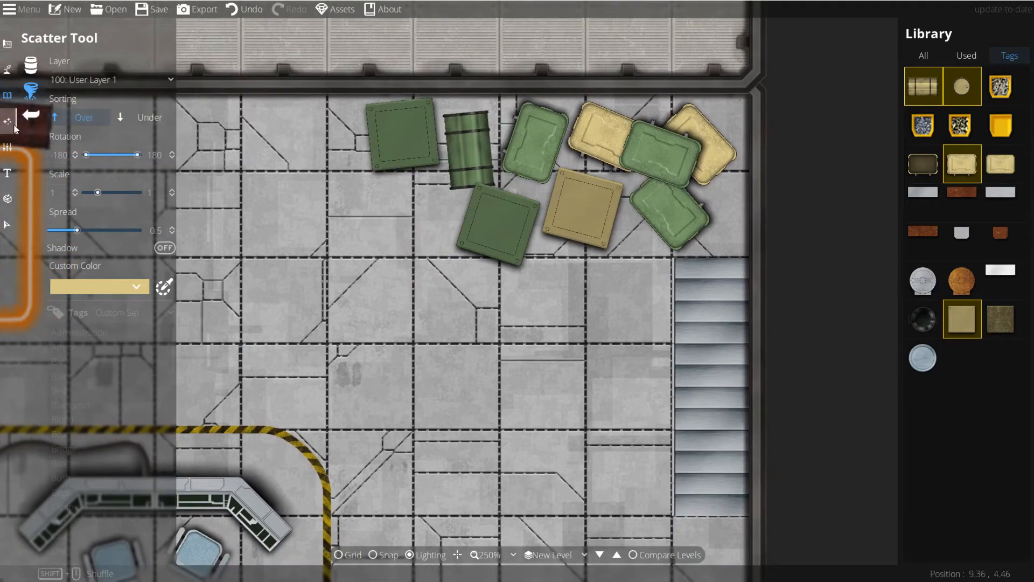
- Try a faded shadow path of width 1.55 across the crates on User Layer 1, sorted under, and undo it
click(8, 96)
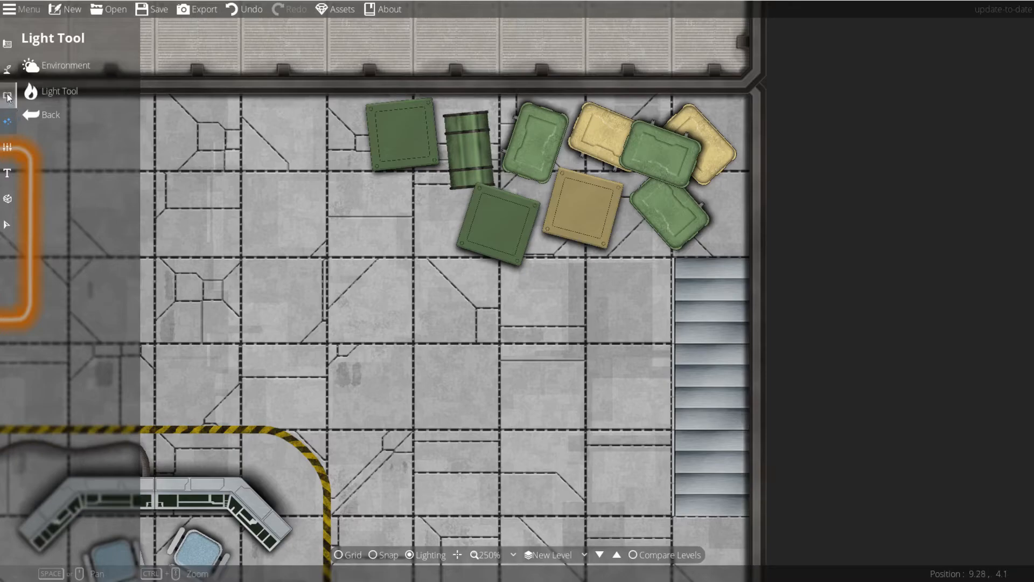
click(43, 114)
click(59, 141)
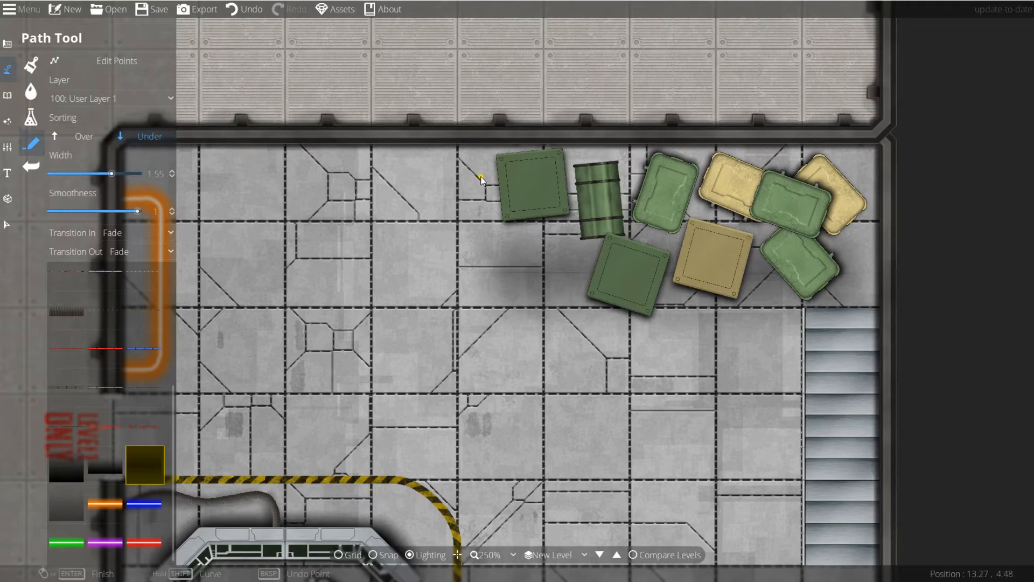
key(ctrl+z)
- Draw faded shadow paths over both rows of crates on User Layer 2, sorted over
click(113, 97)
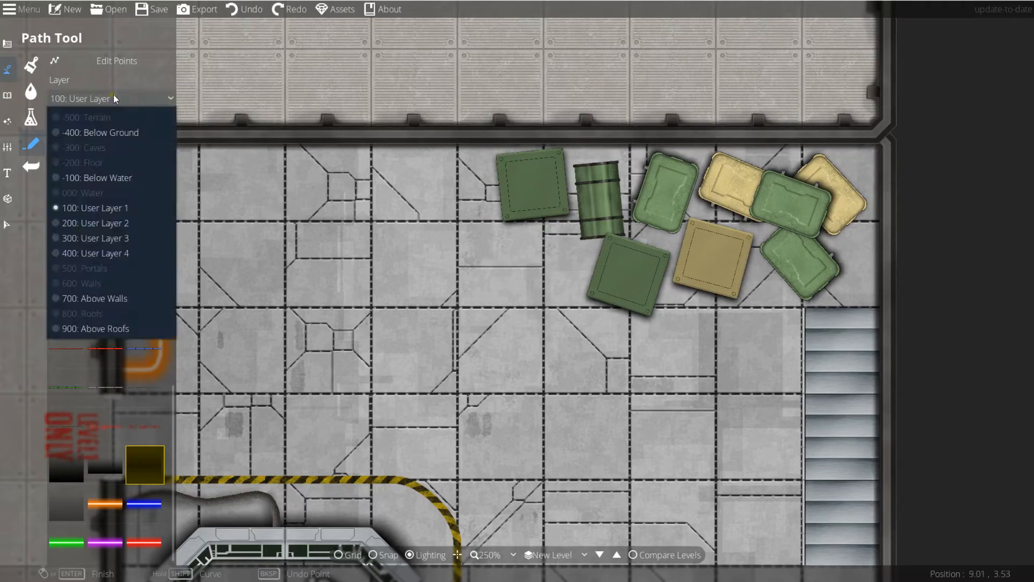
click(124, 223)
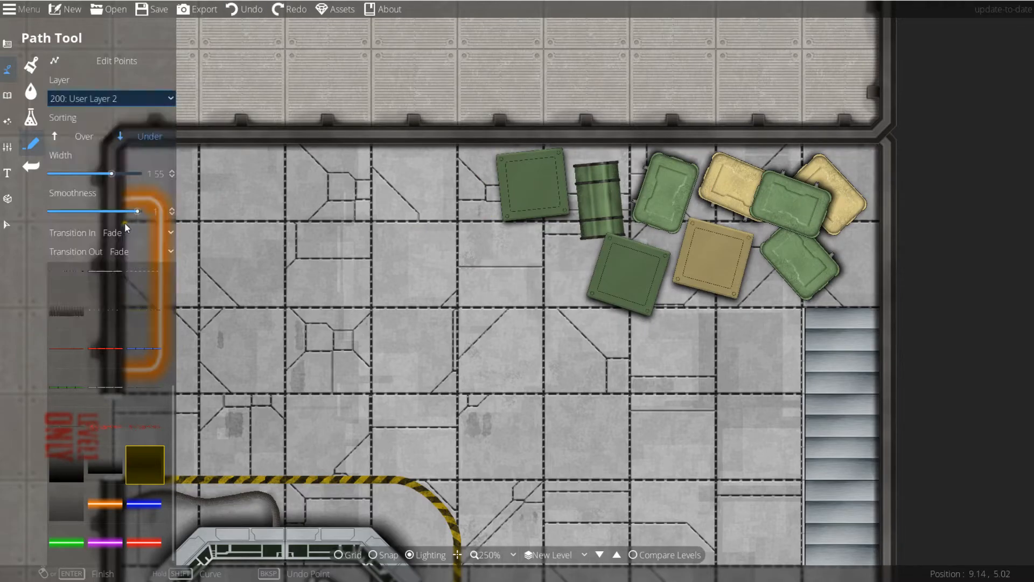
click(73, 141)
click(467, 263)
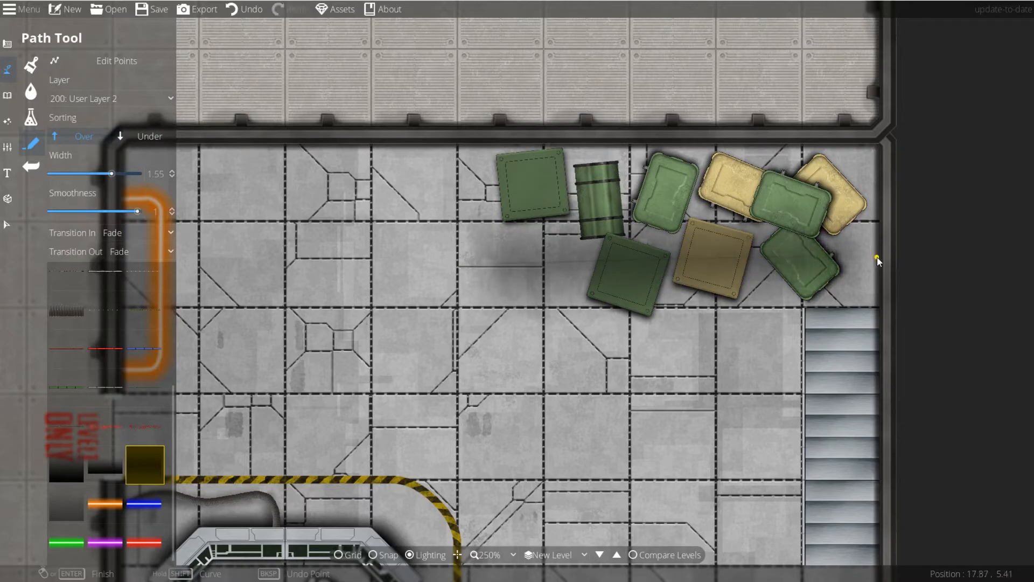
click(865, 178)
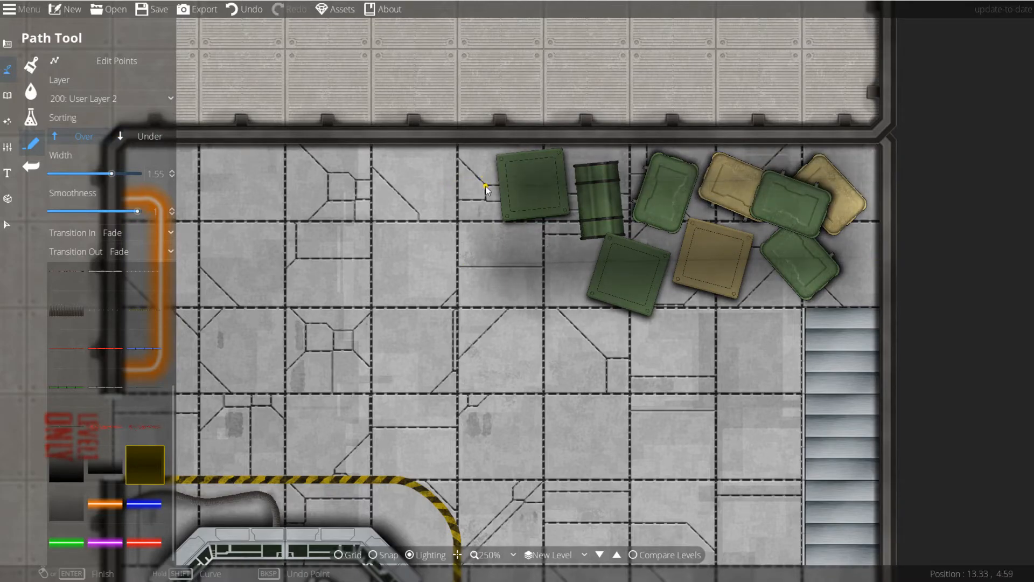
drag(457, 218, 436, 169)
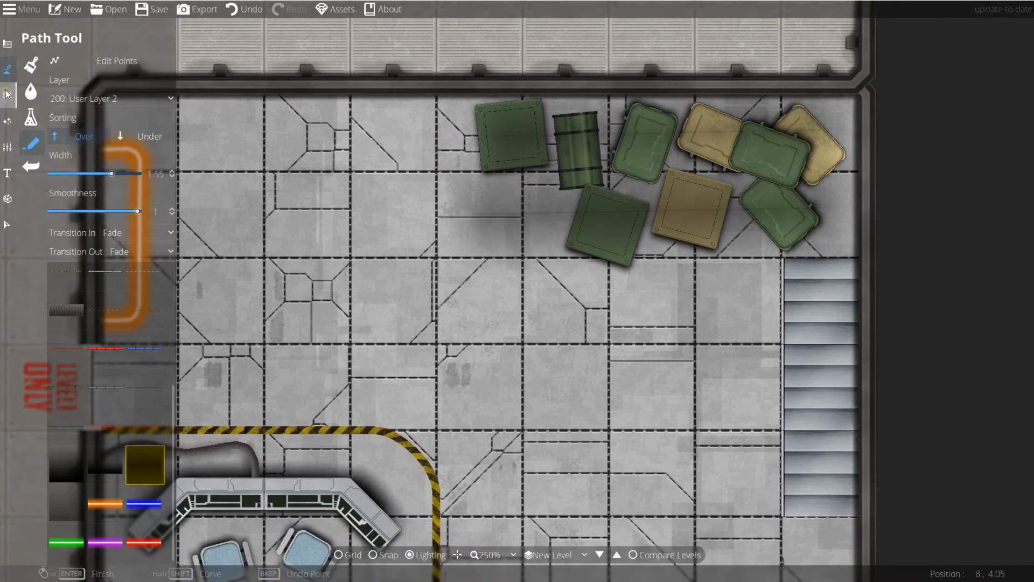
- Cover the crates in the northeast corner with a metal grate pattern rectangle, five by two squares, on User Layer 3
click(7, 43)
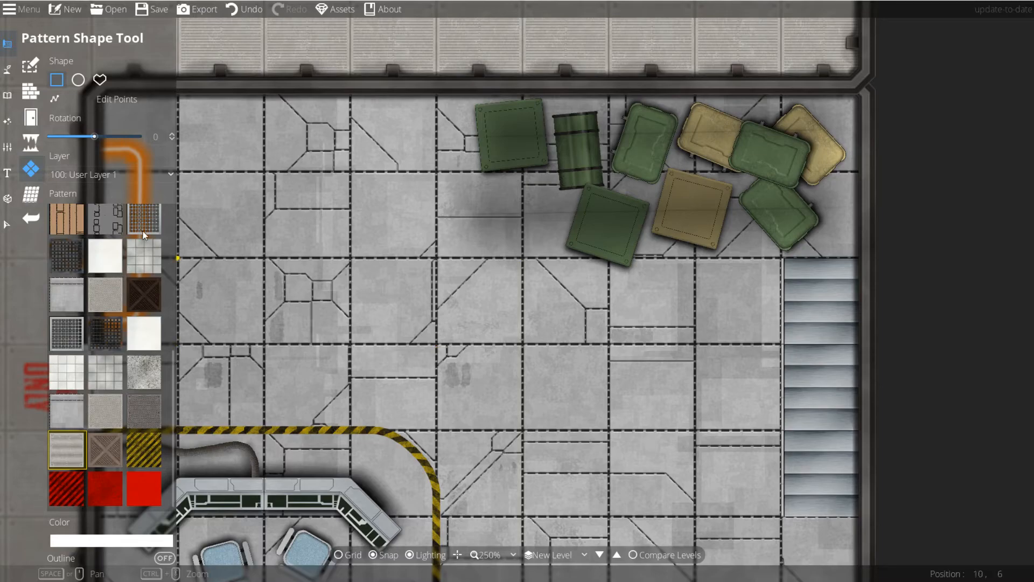
scroll(144, 237, up, 1)
click(139, 266)
mouse_move(349, 257)
mouse_down()
mouse_move(525, 347)
mouse_move(611, 438)
mouse_up()
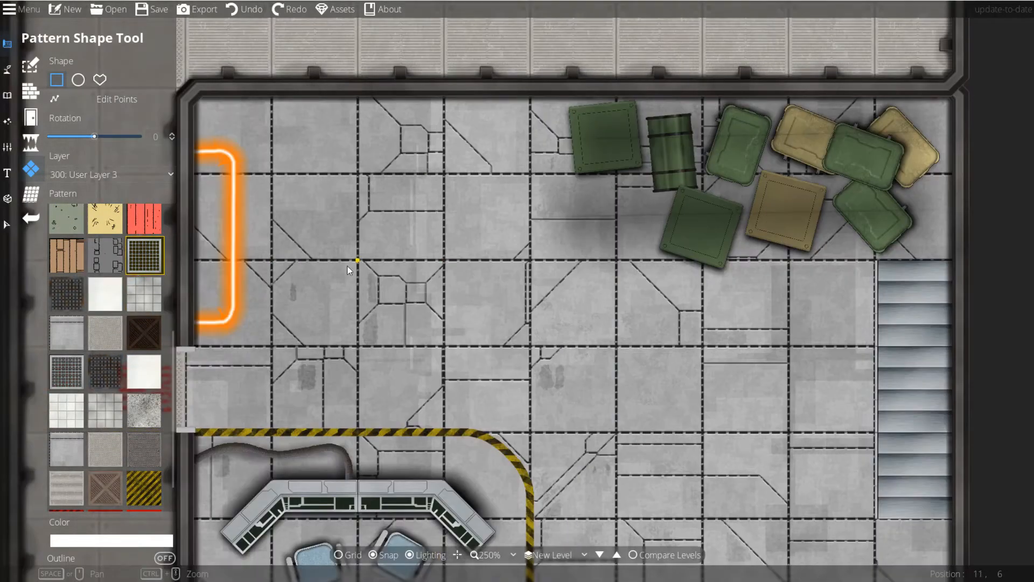
drag(358, 261, 447, 353)
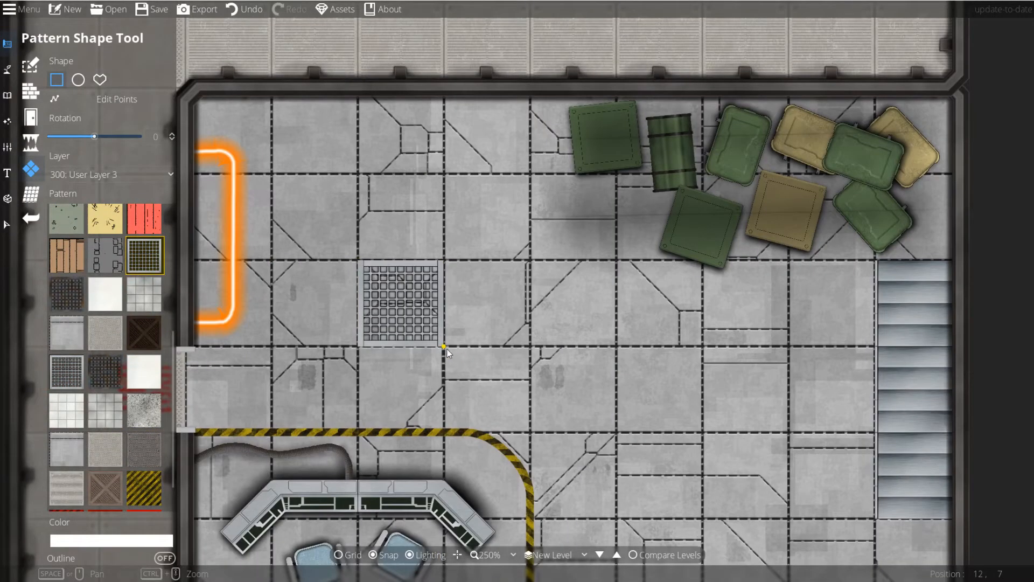
click(65, 366)
drag(422, 258, 594, 344)
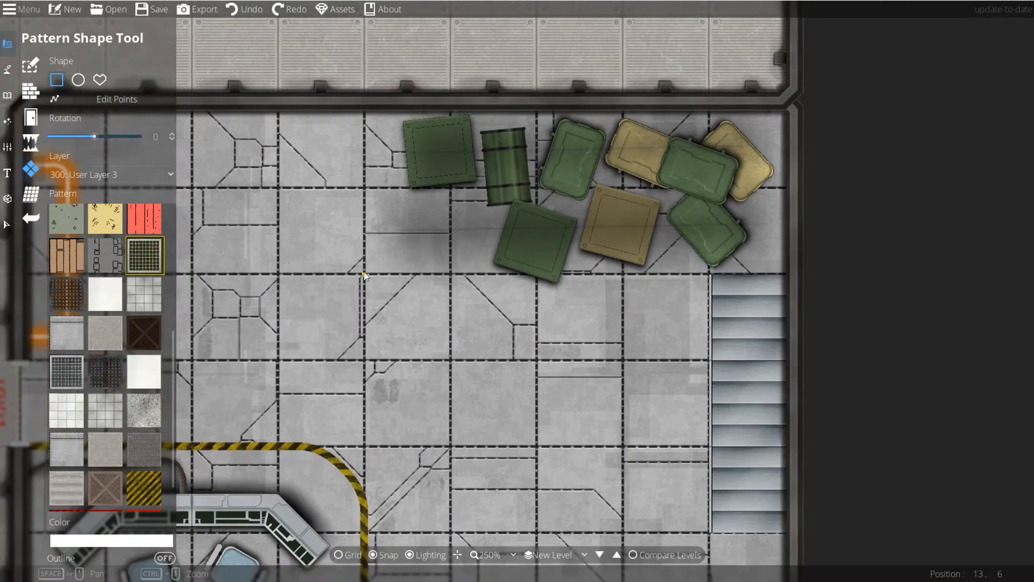
drag(371, 111, 784, 288)
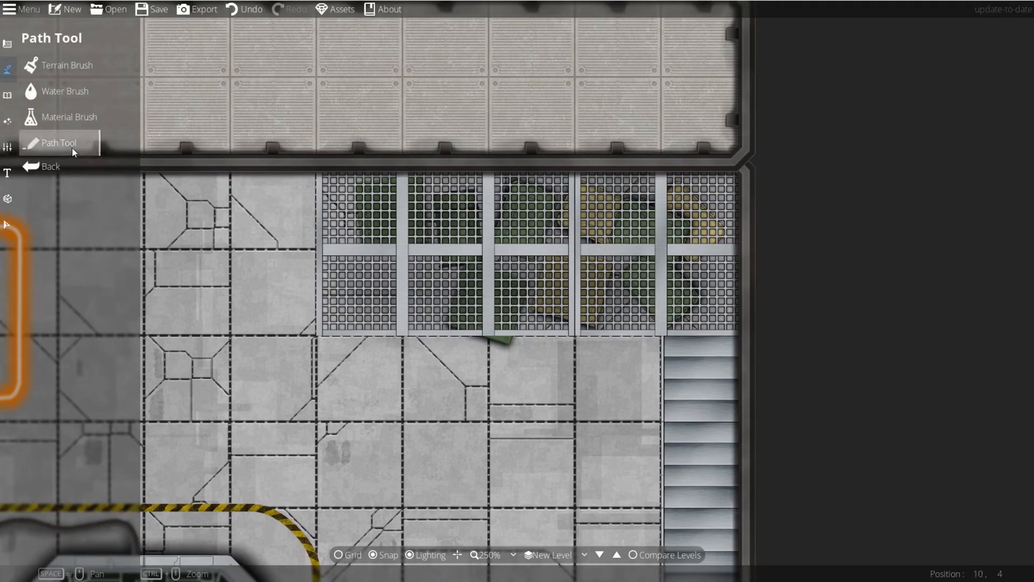
- Draw a metal railing along the stairs and the grate's south and west edges on User Layer 3, width 1, smoothness 0, without transitions
click(72, 145)
click(132, 277)
click(361, 414)
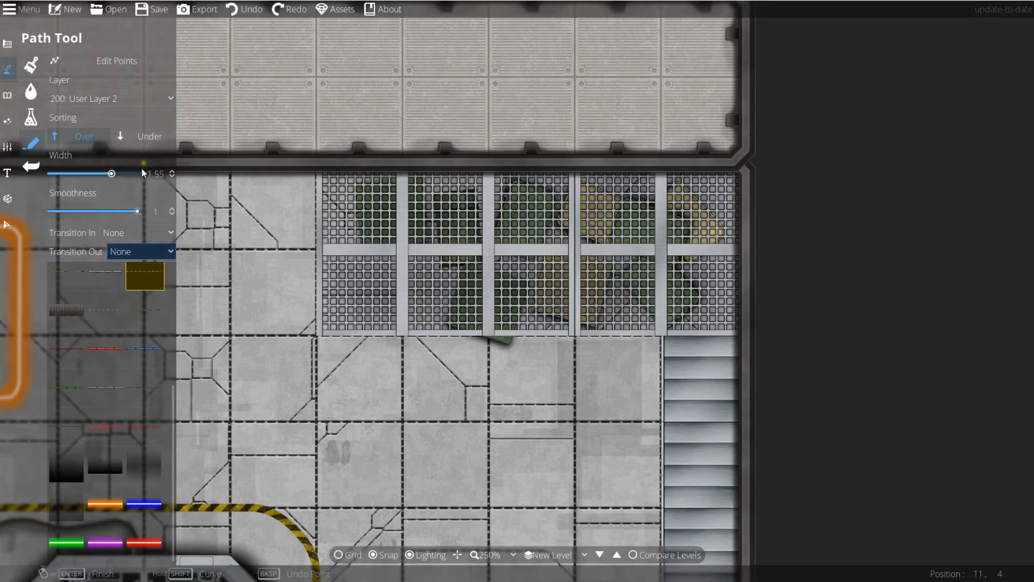
double_click(154, 173)
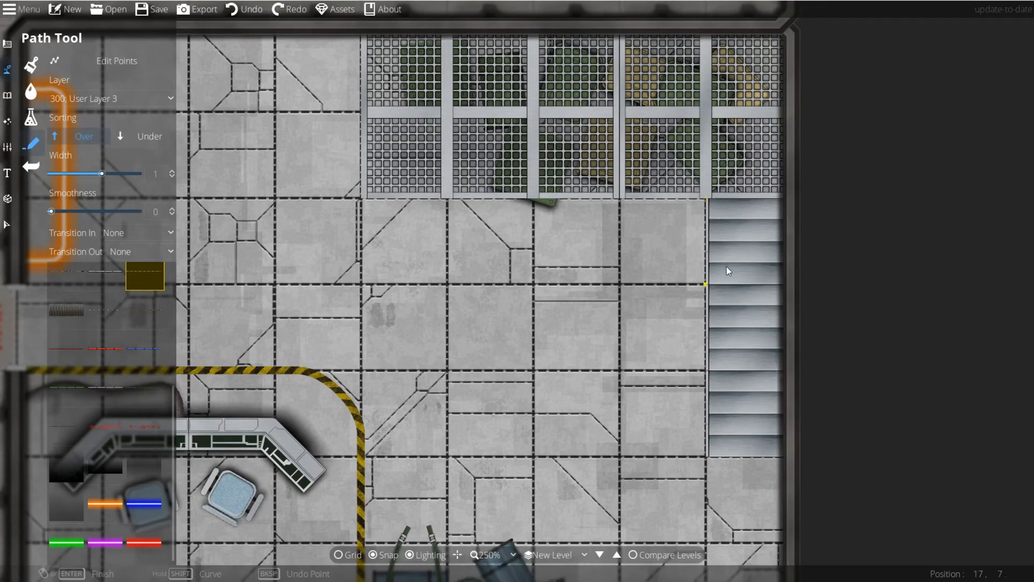
drag(702, 435, 690, 495)
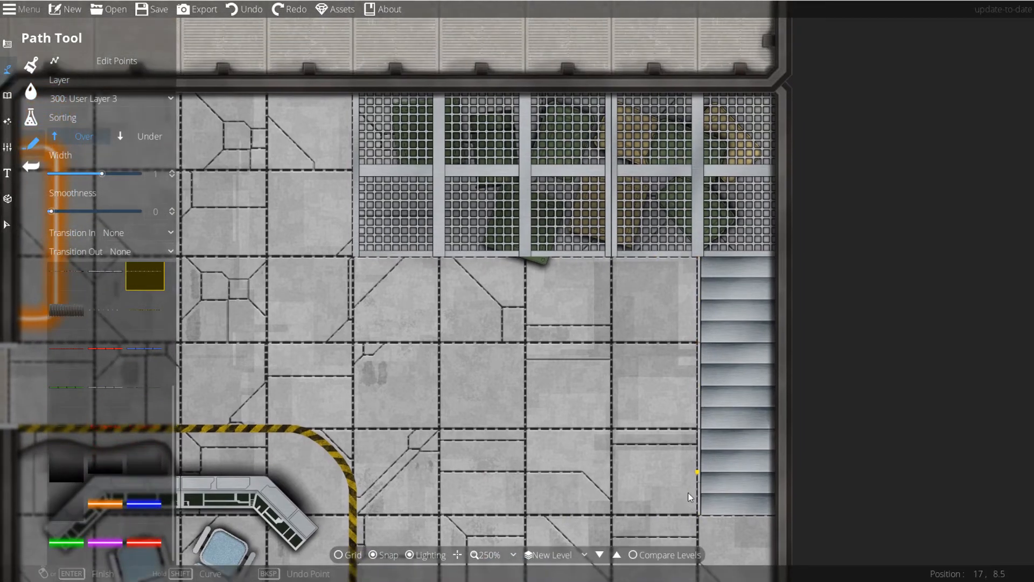
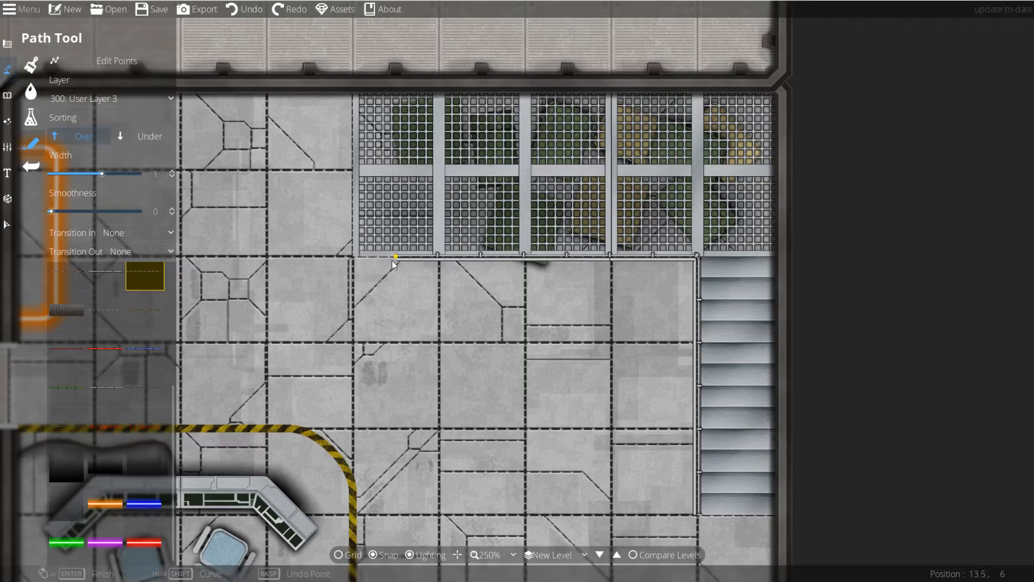
click(357, 100)
right_click(357, 101)
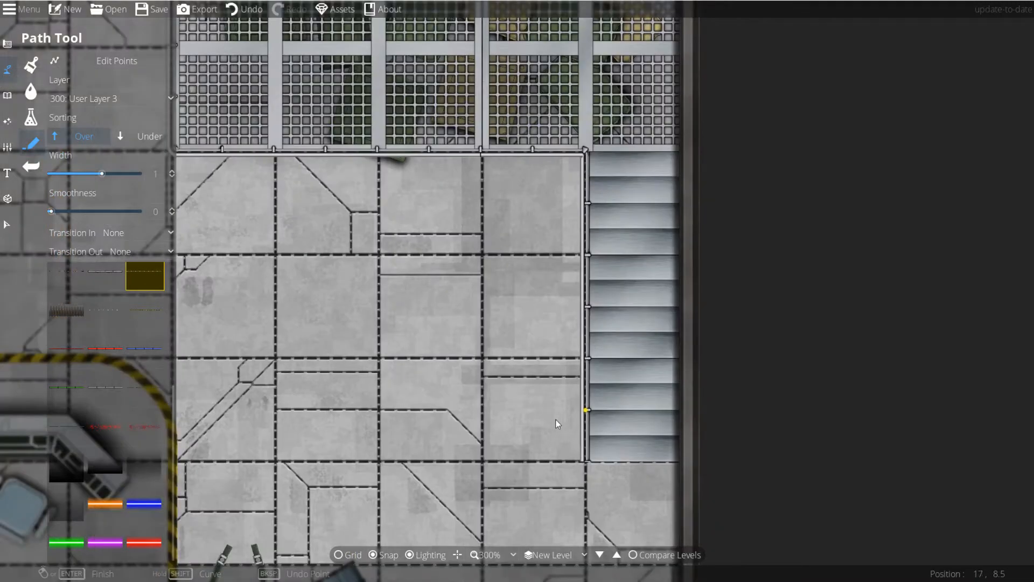
- Draw a faded shadow path of width 1 along the west side of the stair railing on User Layer 1, sorted under
click(140, 477)
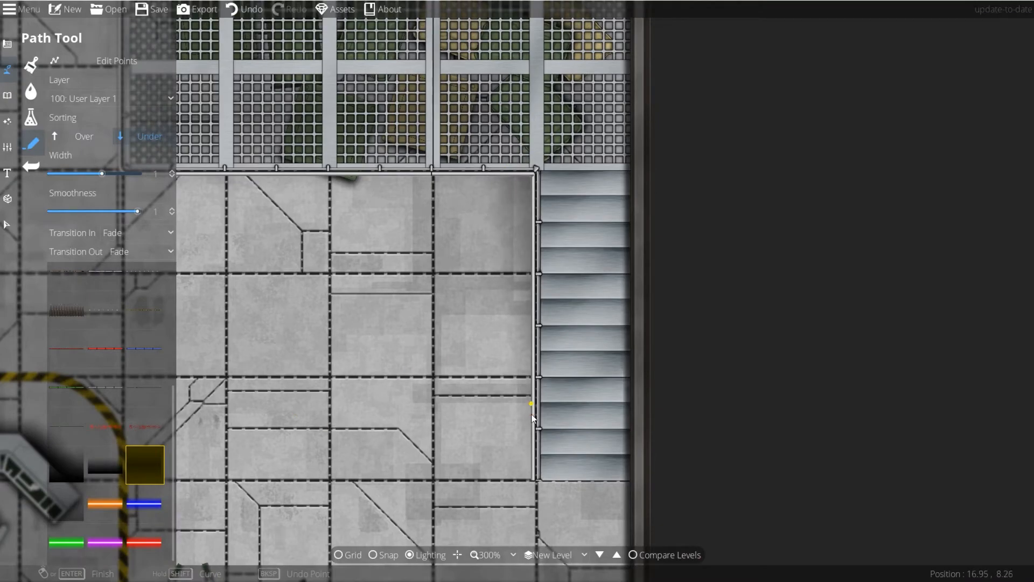
drag(533, 148, 557, 187)
drag(514, 143, 573, 256)
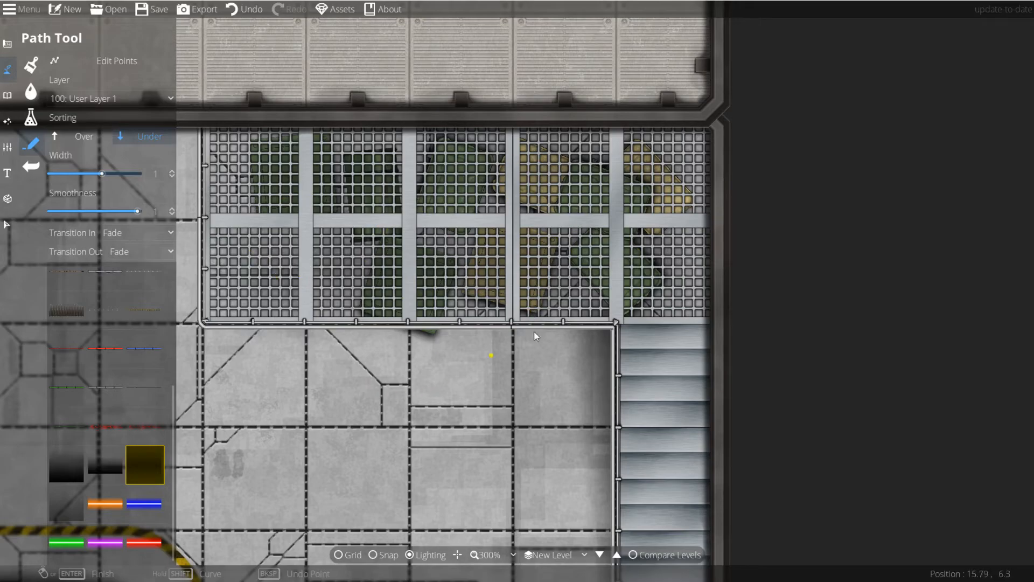
drag(491, 276, 455, 137)
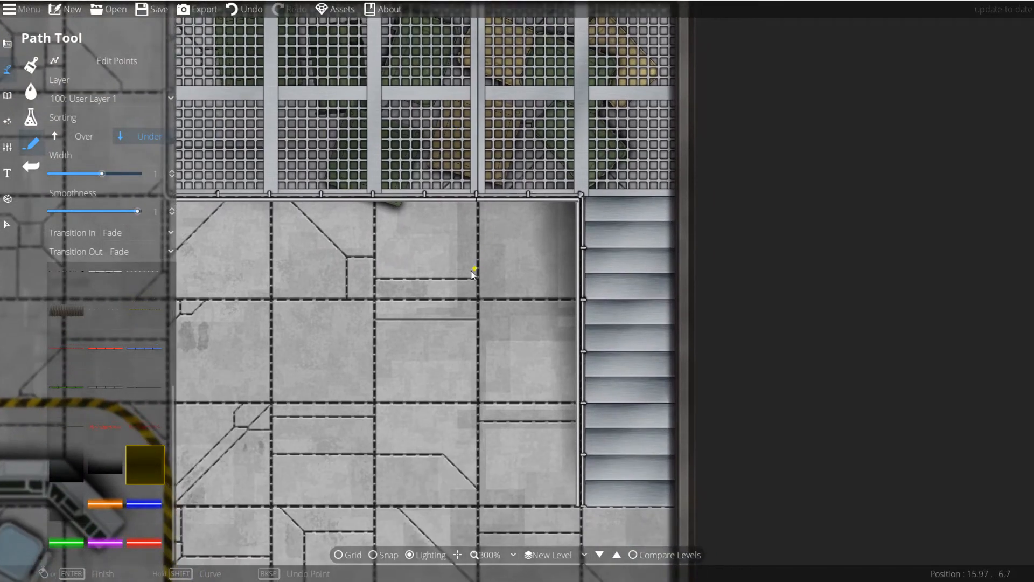
- Darken the map's ambient light to grey, hex 979797
scroll(454, 283, down, 1)
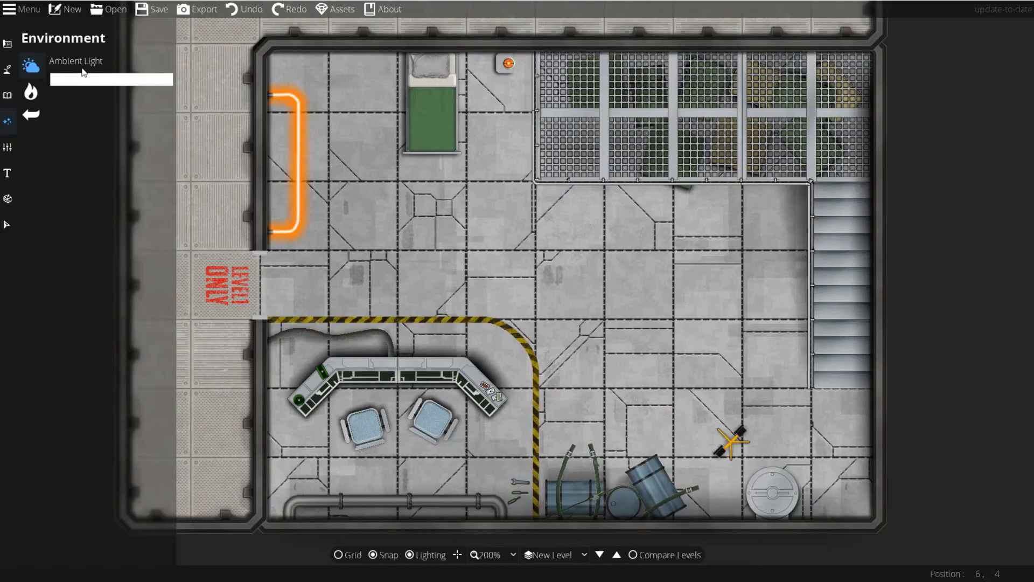
click(86, 80)
mouse_move(20, 47)
mouse_down()
mouse_move(11, 40)
mouse_move(1, 54)
mouse_up()
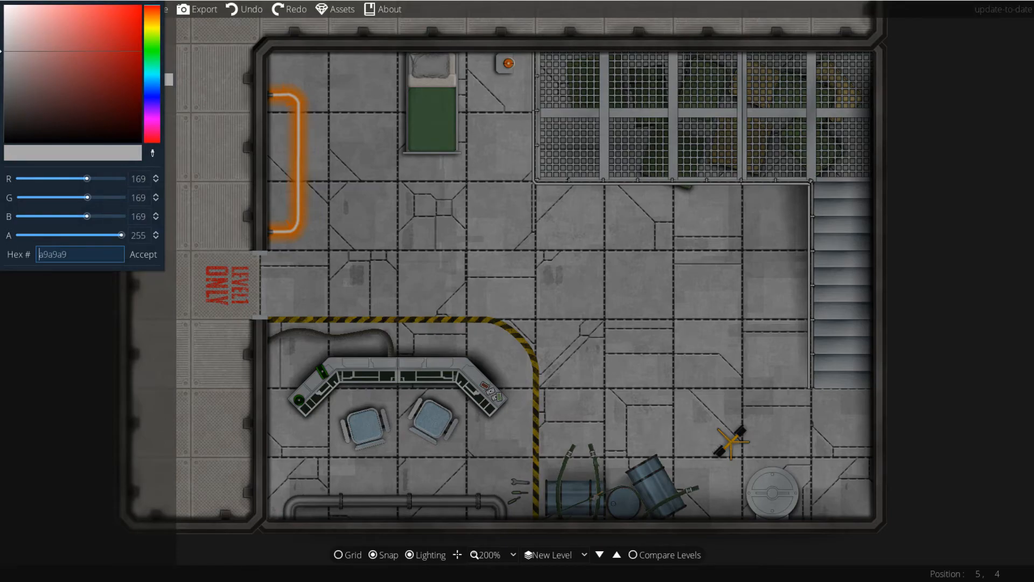
drag(16, 81, 3, 65)
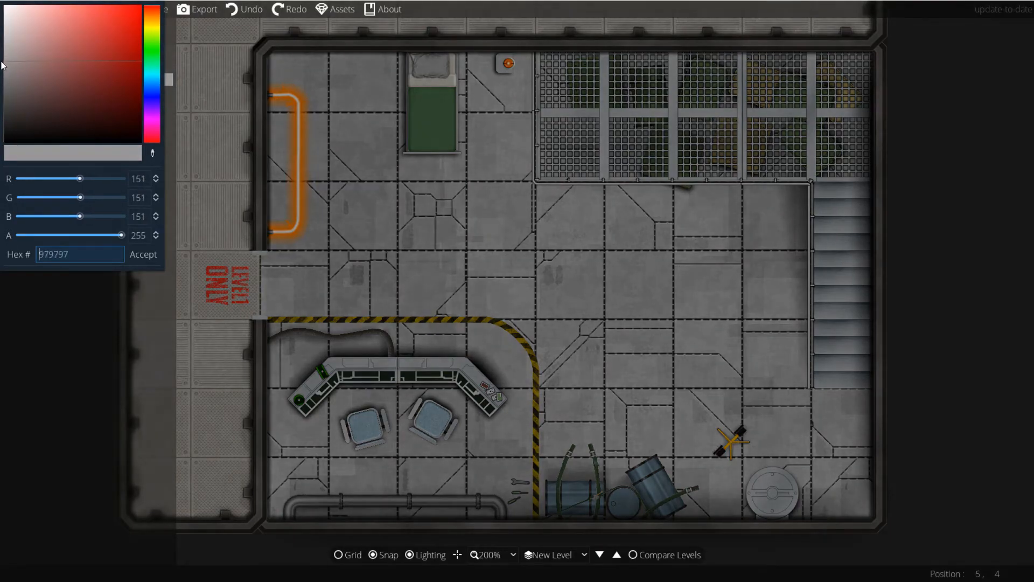
click(139, 254)
- Place an orange lamp-style light with range 3.5 on the small table lamp beside the bed
click(31, 92)
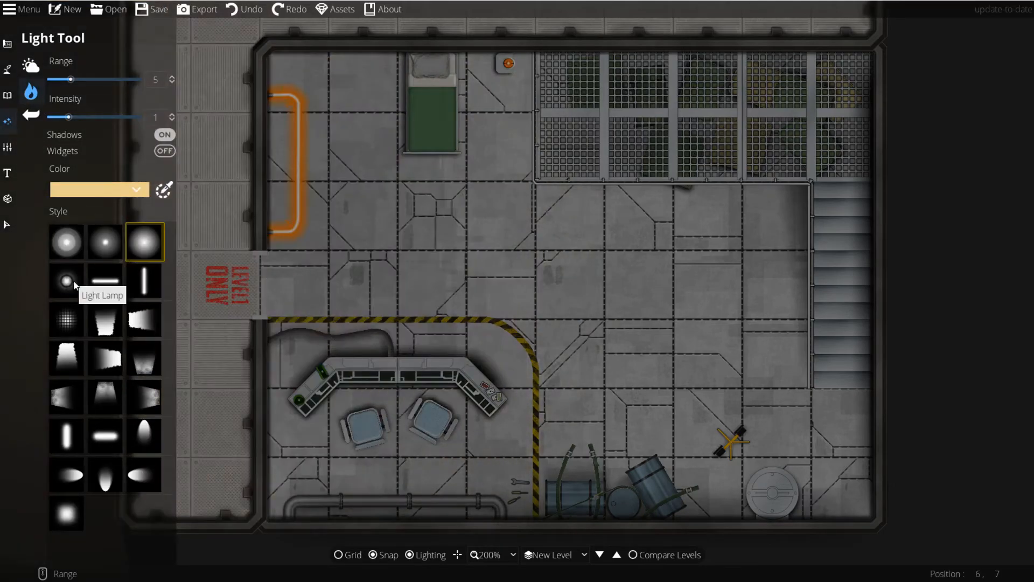
click(74, 285)
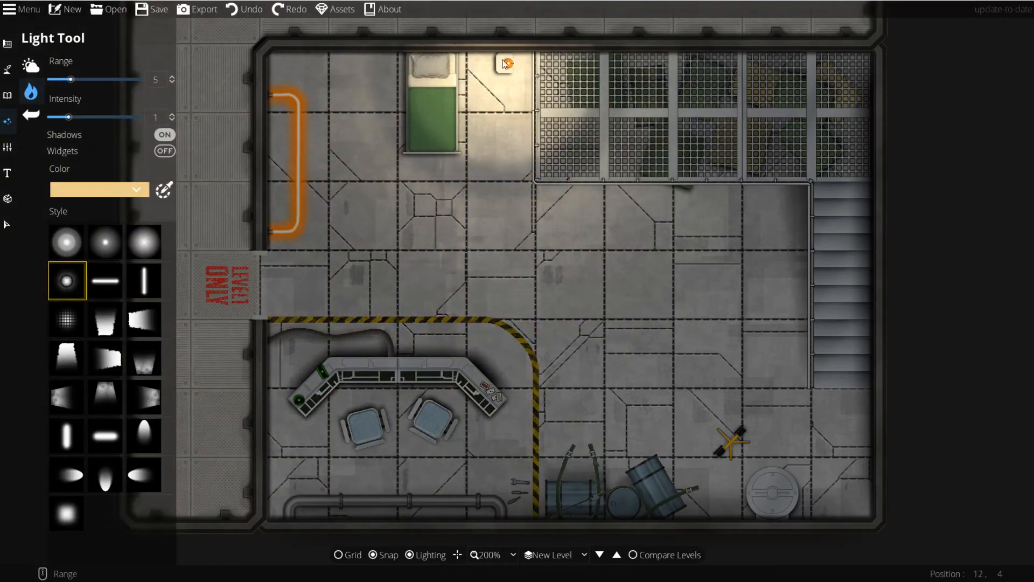
click(514, 64)
scroll(498, 207, up, 6)
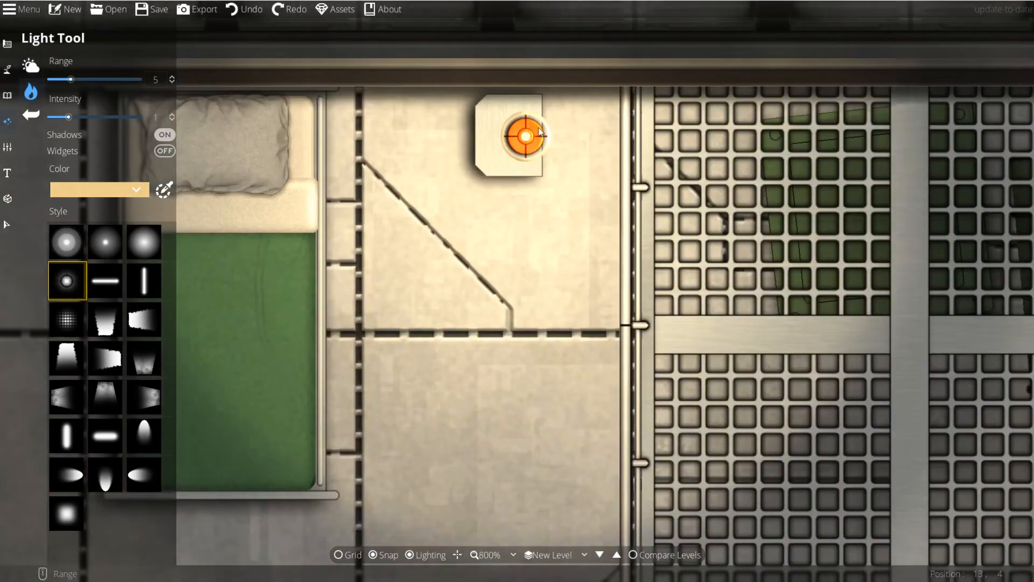
scroll(439, 300, down, 5)
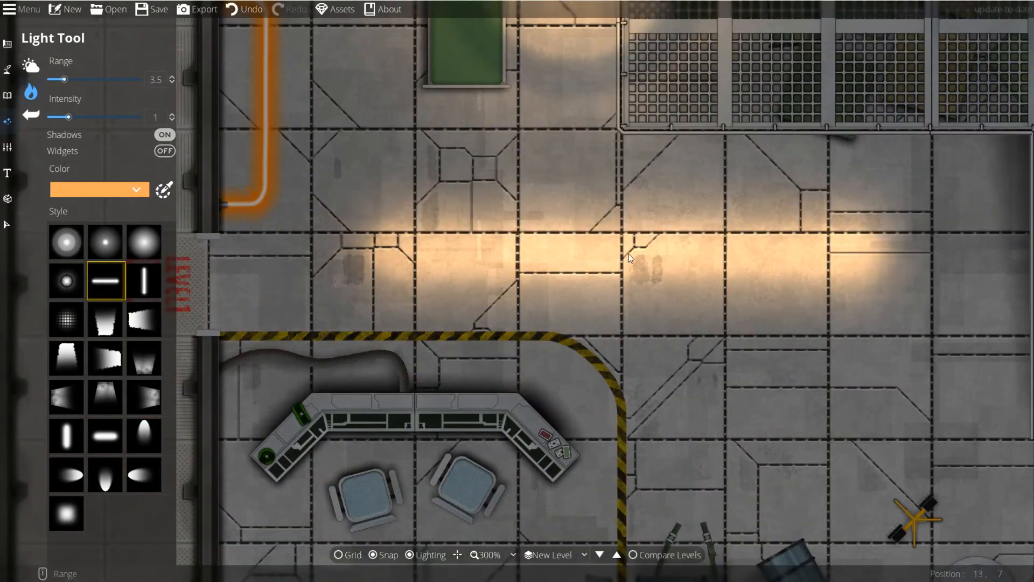
- Place an orange horizontal bar light, range 3.5 and intensity 1, in the middle of the room and select it
click(144, 280)
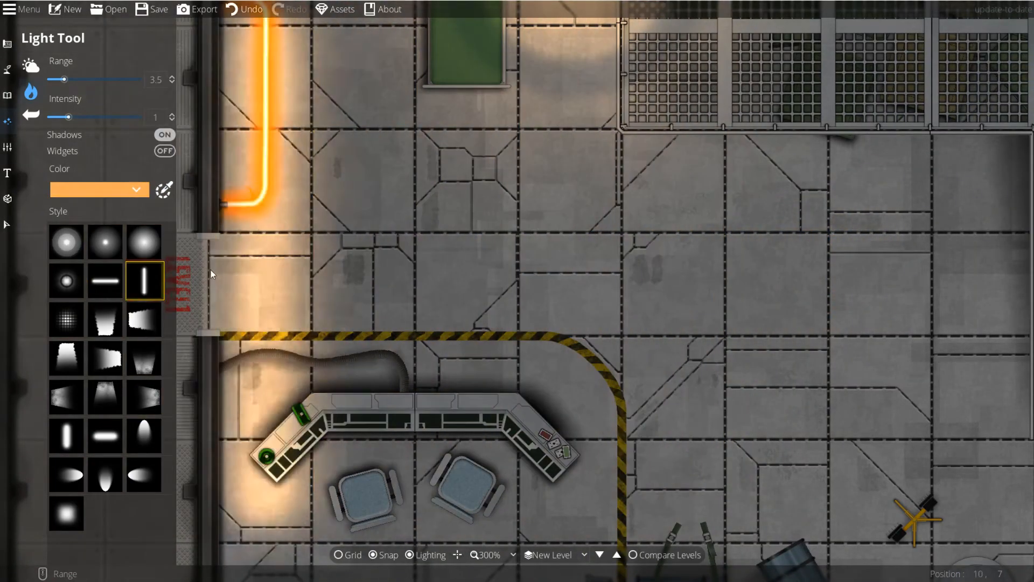
click(105, 281)
scroll(637, 256, down, 1)
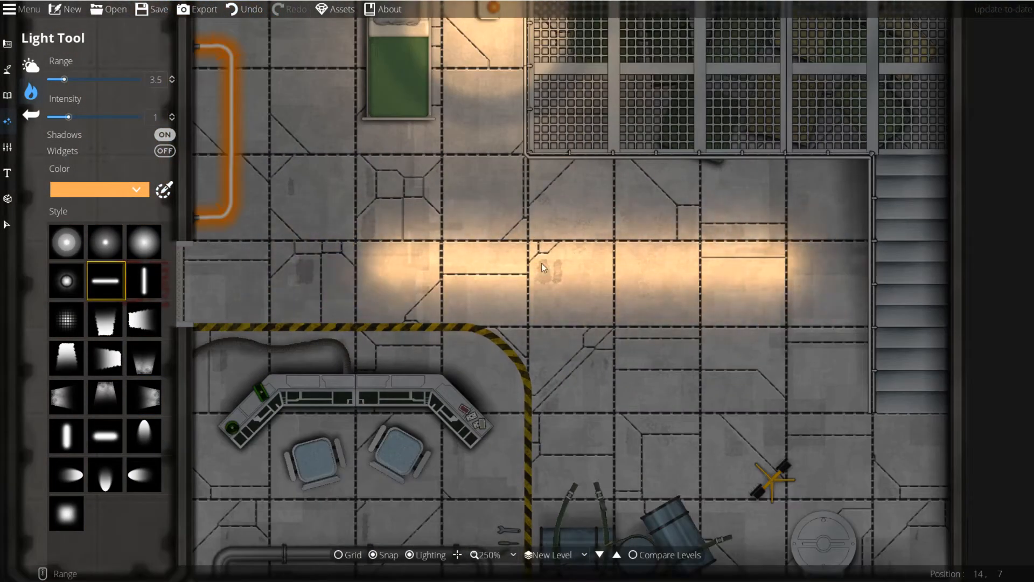
drag(420, 275, 524, 259)
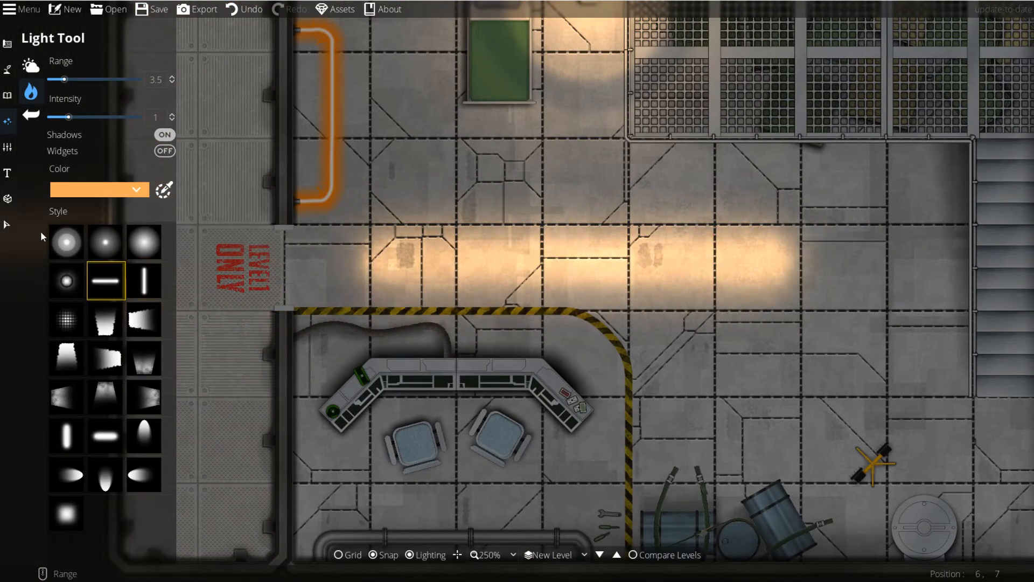
click(580, 260)
click(580, 261)
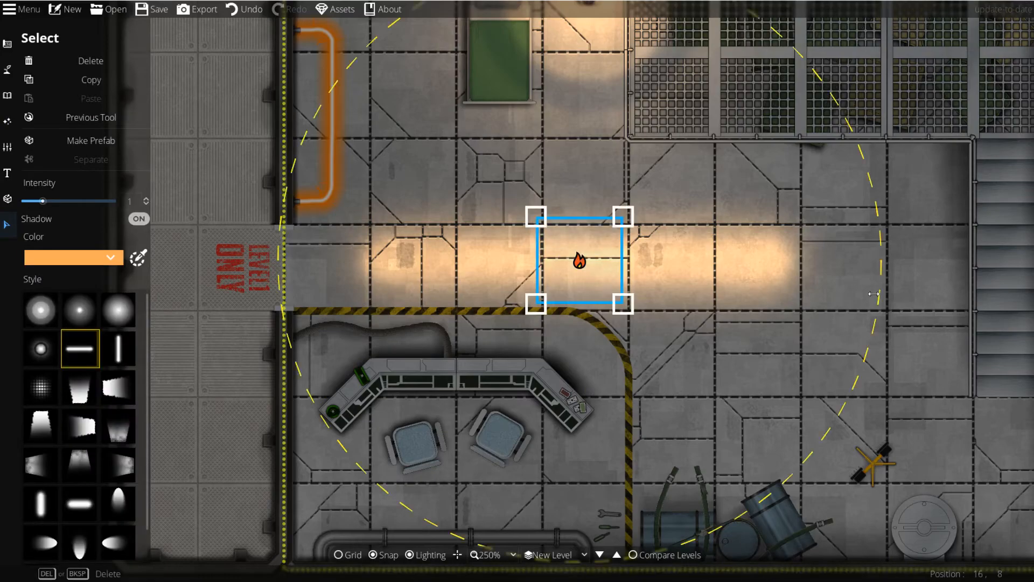
- Rotate the bar light in the middle of the room to a diagonal angle and delete it
drag(875, 237, 931, 214)
drag(646, 258, 570, 269)
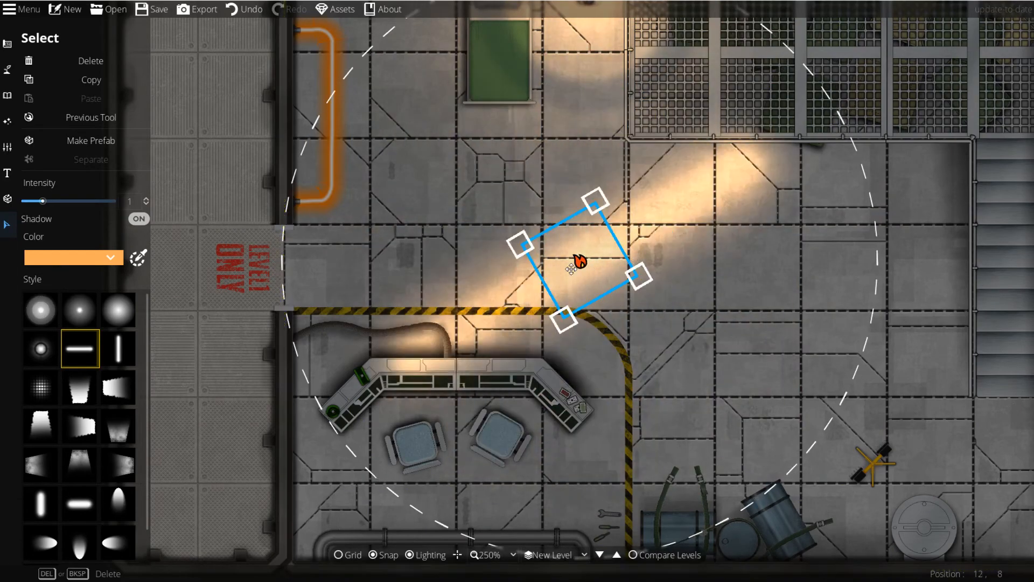
key(Delete)
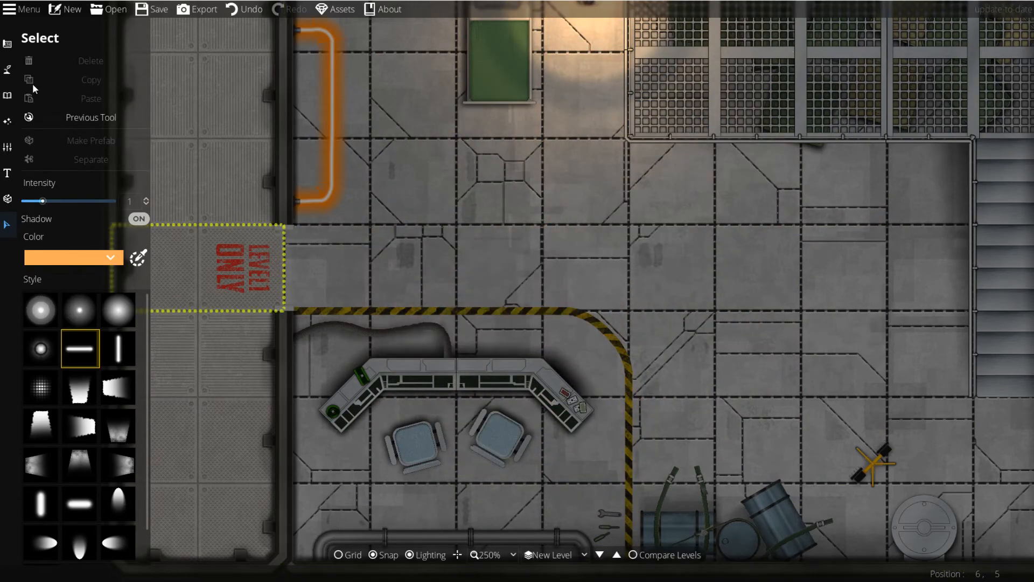
- Set the Light Tool's colour to white, hex ffffff
click(7, 121)
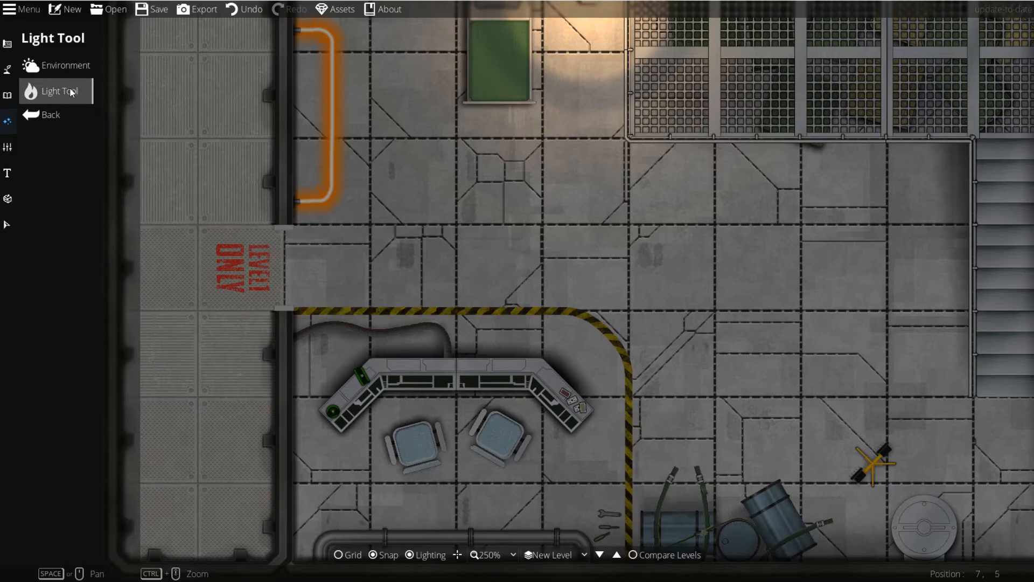
click(71, 93)
click(134, 190)
click(162, 210)
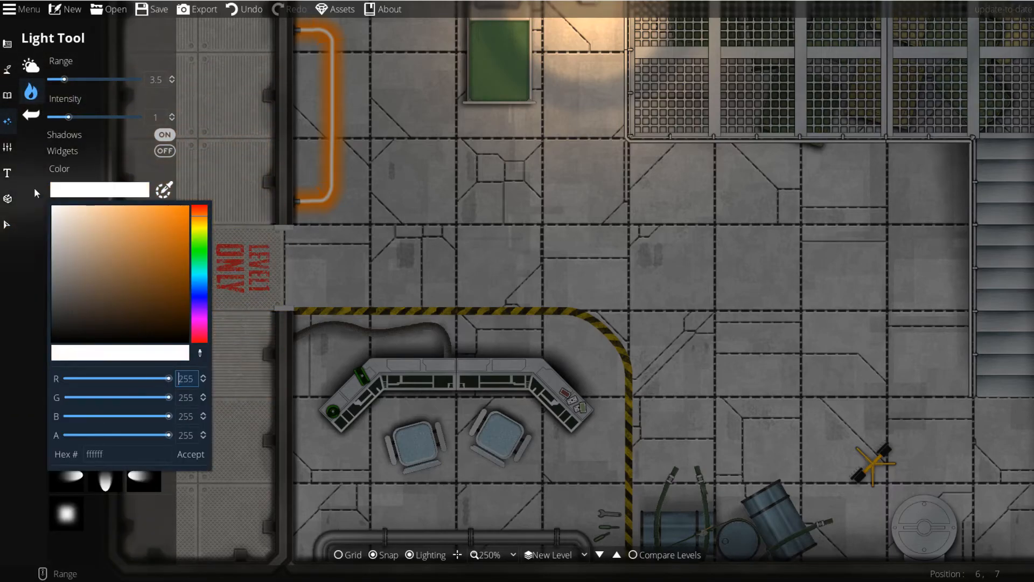
click(109, 513)
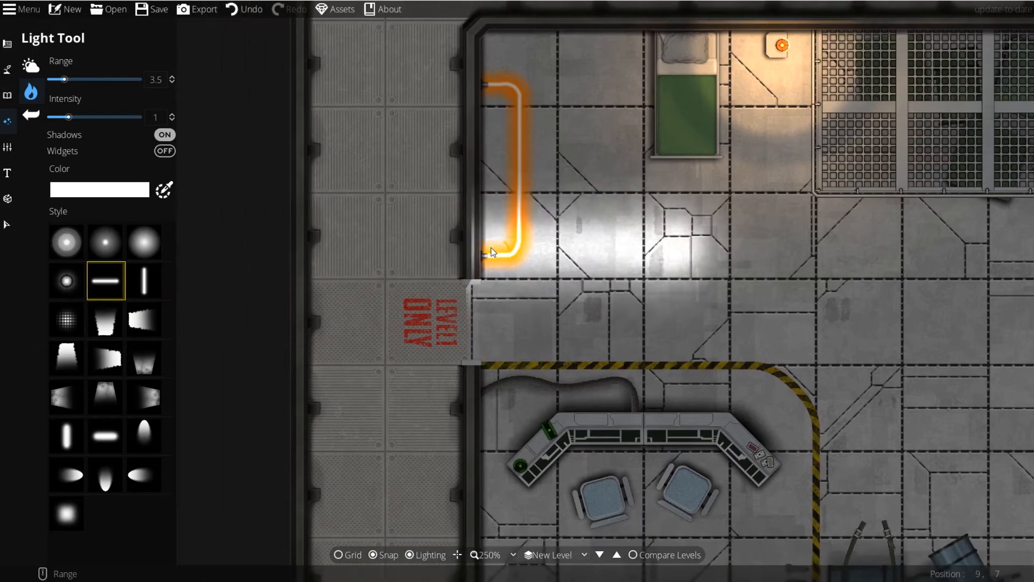
- Try lighting the corridor with soft round white lights of range 3.5 and undo them
scroll(491, 252, down, 4)
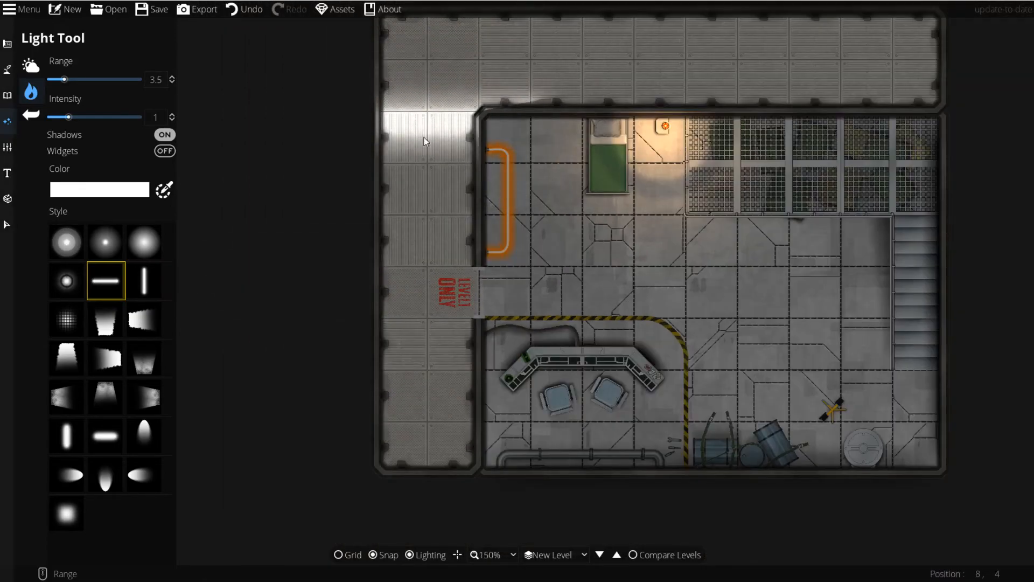
click(144, 241)
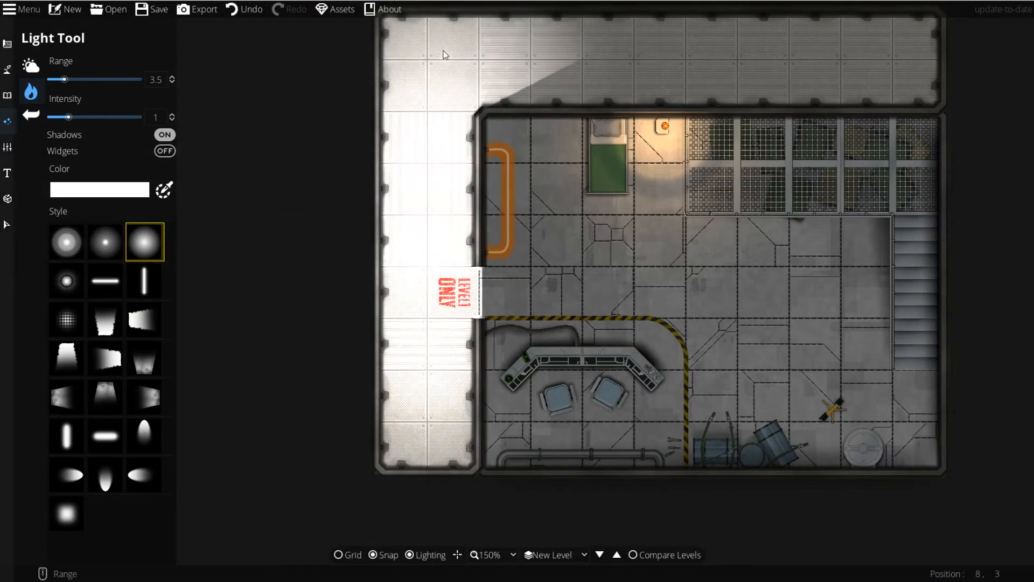
key(ctrl+z)
key(ctrl+z)
key(ctrl+z)
- Light the corridor with a white vertical bar light, range 4.5, in the west arm and a horizontal one, range 5.5, in the north arm
click(158, 285)
scroll(427, 268, up, 3)
scroll(428, 272, down, 3)
scroll(429, 302, up, 2)
click(428, 292)
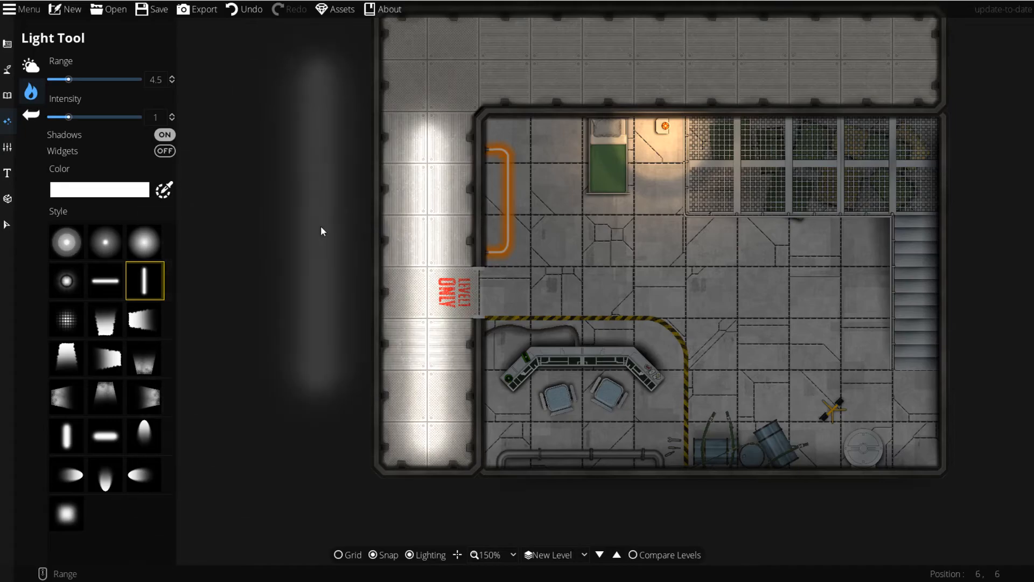
click(106, 284)
scroll(727, 60, up, 1)
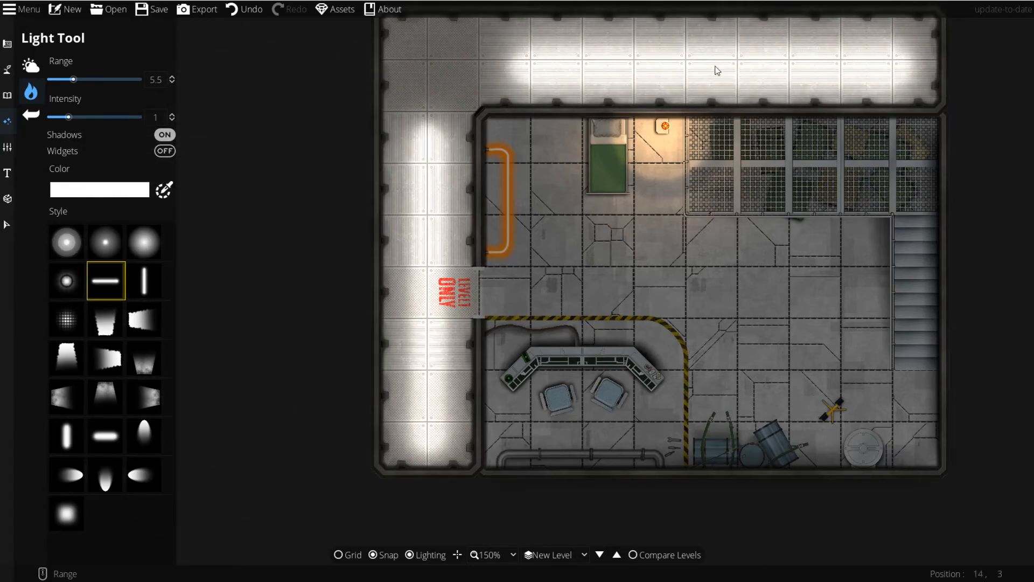
- Add white grid-style lights of range 2 from the corridor's northwest corner down its west arm
click(66, 320)
scroll(427, 75, down, 7)
drag(427, 76, 429, 166)
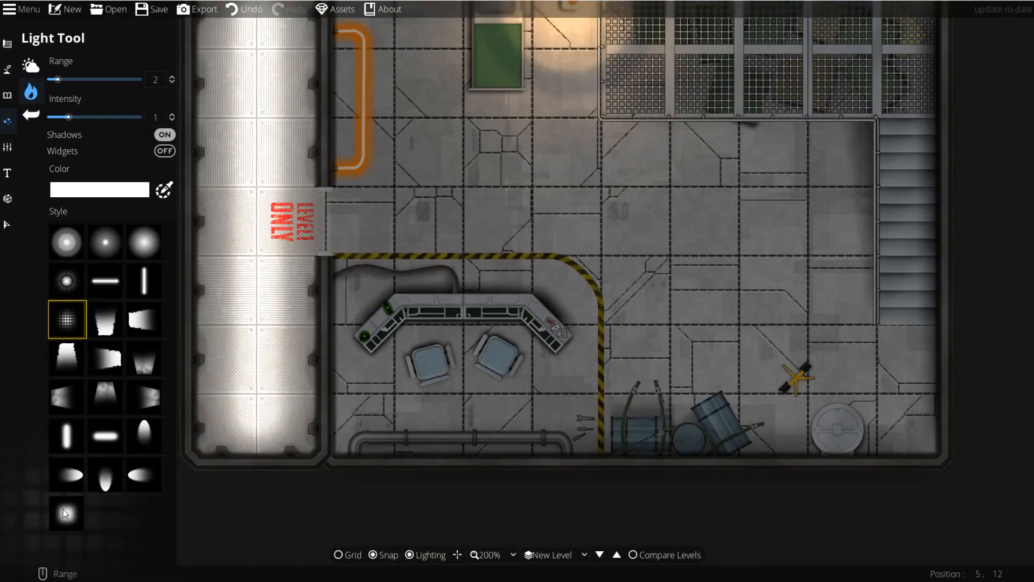
- Light the whole room with a soft square white light, range 10.5 and intensity 0.8, undoing the extra placement
click(65, 513)
scroll(693, 281, up, 4)
scroll(691, 278, up, 12)
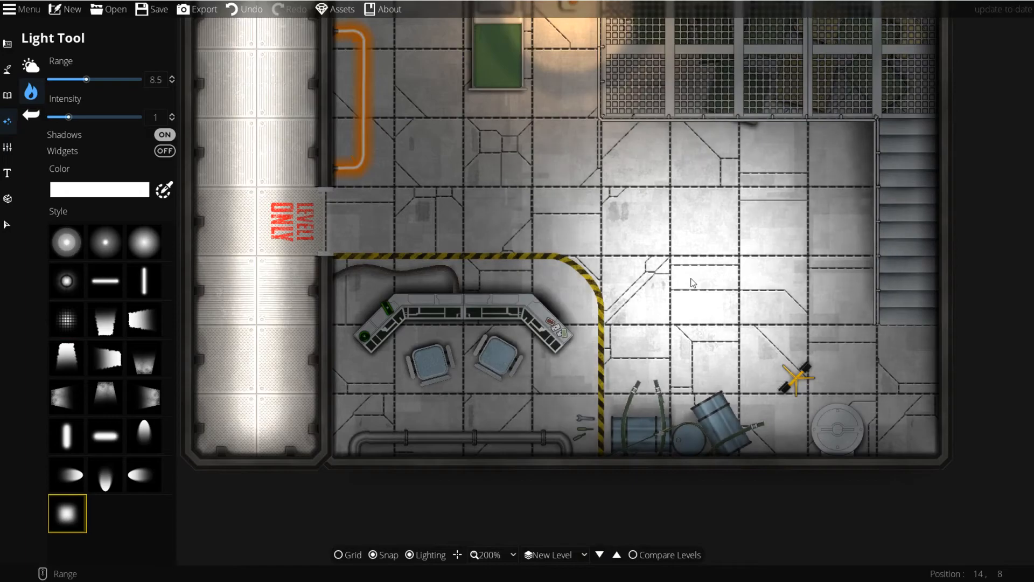
drag(691, 278, 675, 339)
click(62, 116)
scroll(604, 329, up, 3)
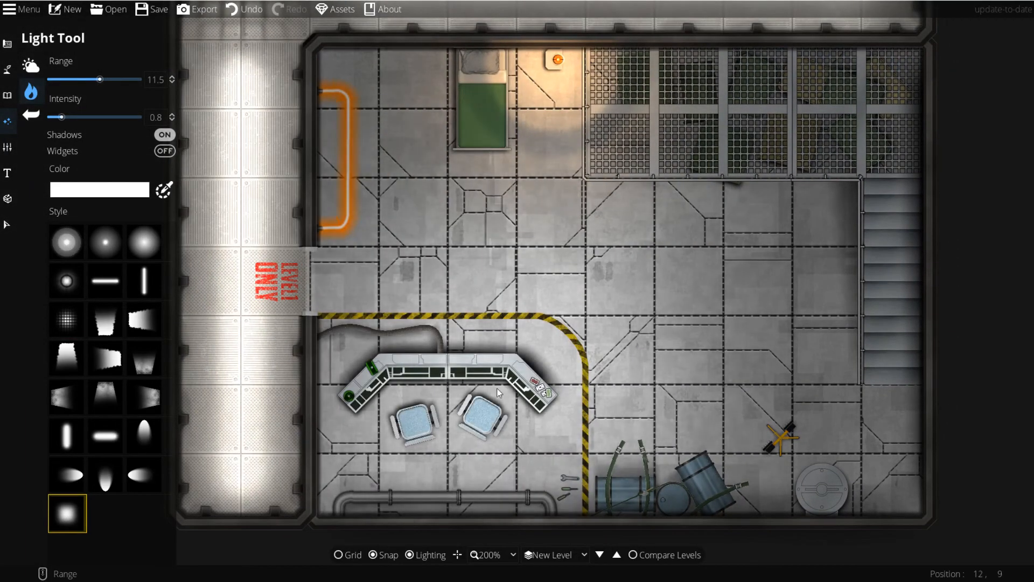
scroll(487, 410, down, 2)
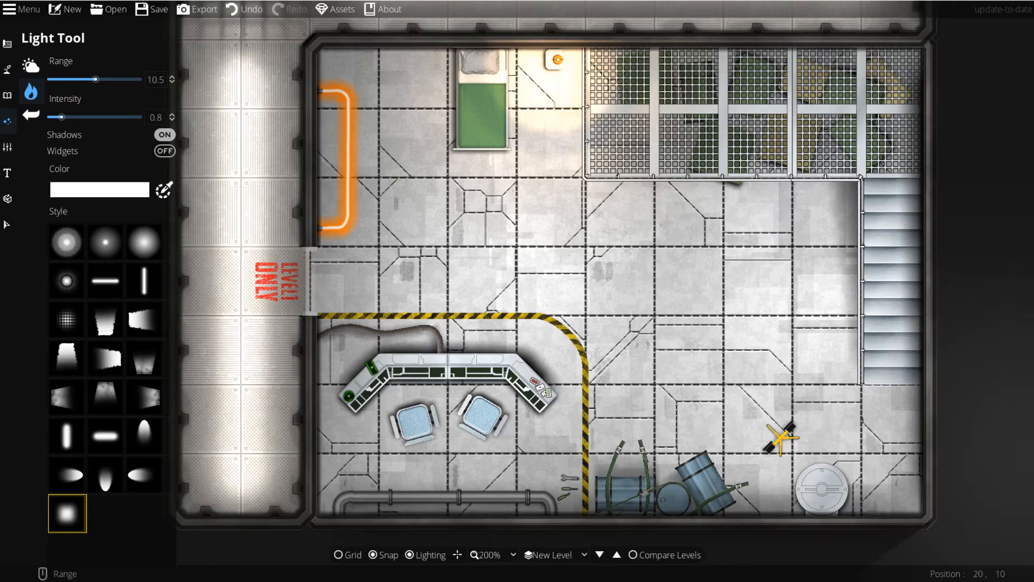
key(ctrl+z)
- Place two orange oval beam lights, range 3 and intensity 0.8, near the yellow tripod work lamp
drag(1011, 441, 930, 424)
scroll(667, 420, up, 4)
click(144, 435)
click(99, 189)
click(111, 216)
scroll(493, 344, down, 4)
click(106, 474)
scroll(565, 144, down, 15)
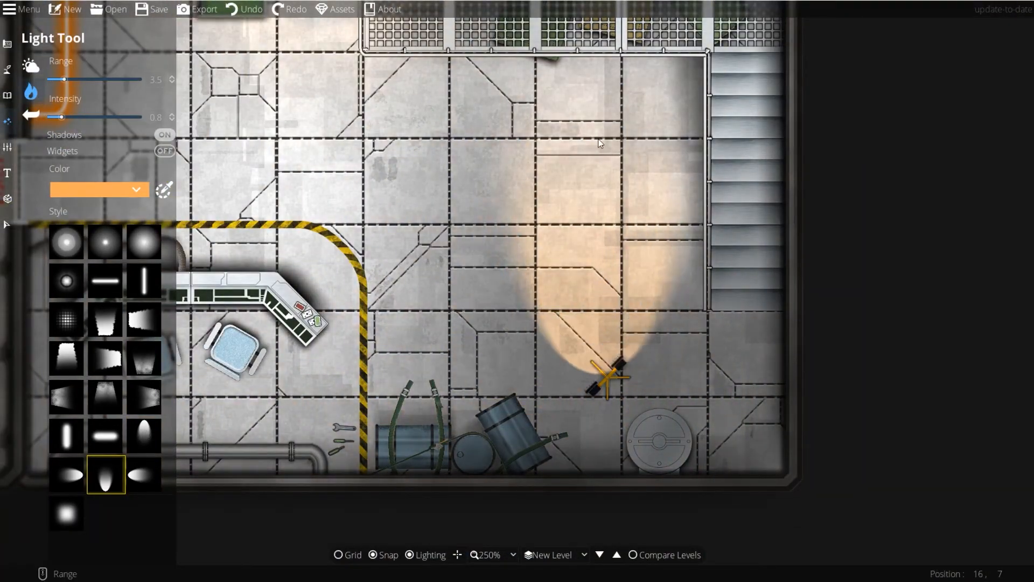
click(606, 93)
click(479, 151)
- Adjust the two orange oval lights so their beams shine north and northwest from the tripod work lamp
click(7, 223)
drag(480, 186, 406, 272)
scroll(425, 263, up, 4)
click(849, 145)
click(607, 130)
scroll(607, 129, up, 2)
drag(607, 130, 520, 166)
- Configure the Light Tool with the ragged-edged downward beam style, blue colour hex 6aa9dc and range 2
click(7, 121)
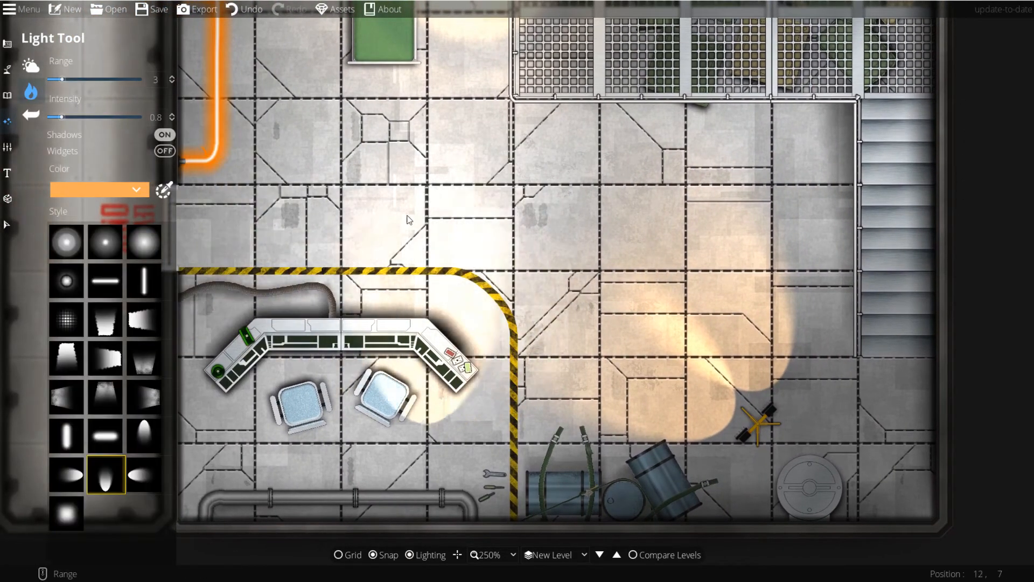
drag(405, 213, 556, 217)
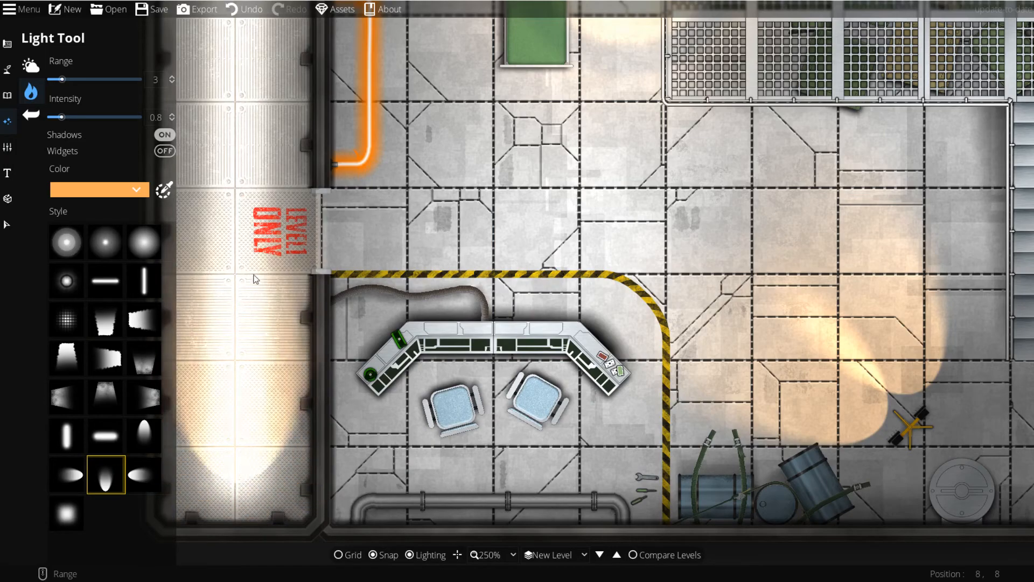
click(108, 323)
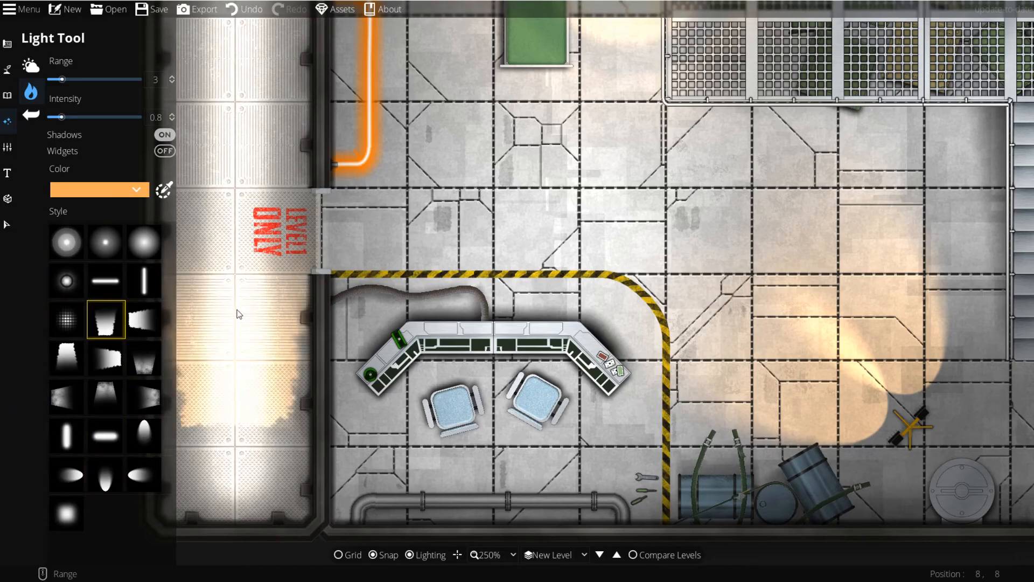
click(115, 189)
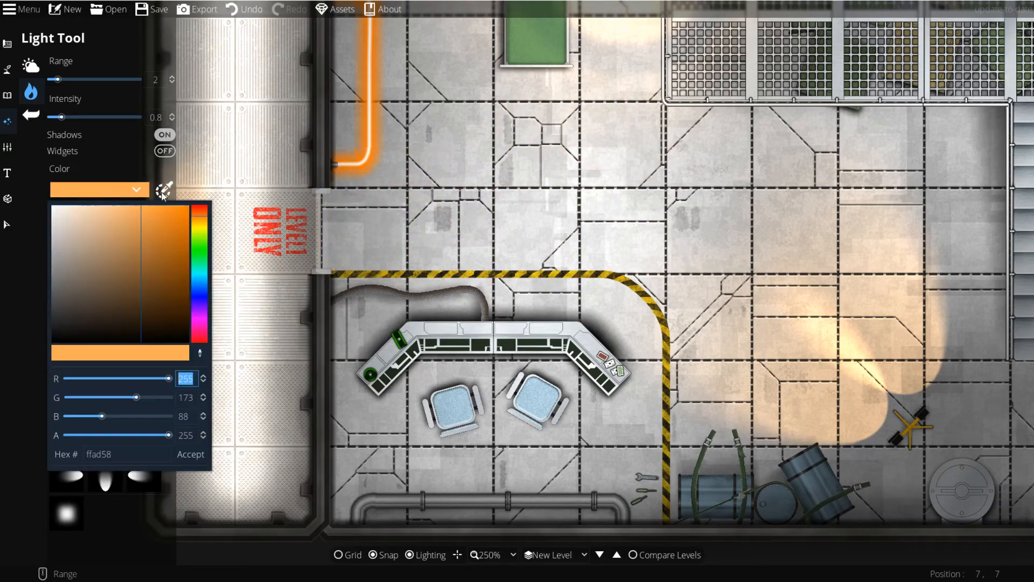
click(206, 284)
drag(151, 249, 123, 224)
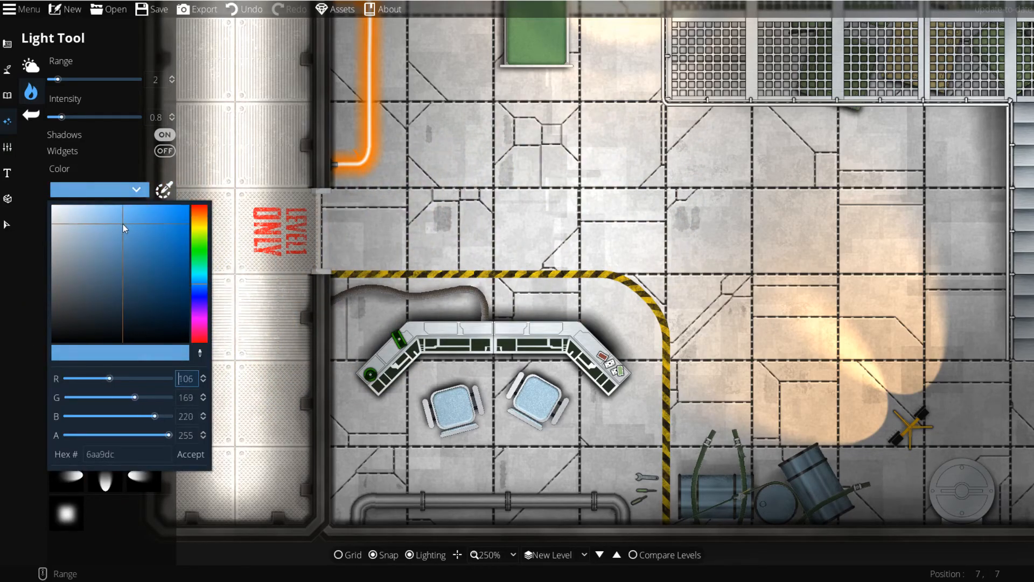
click(116, 529)
- Place the blue ragged-edged beam light on the floor just south of the stairs
key(Right)
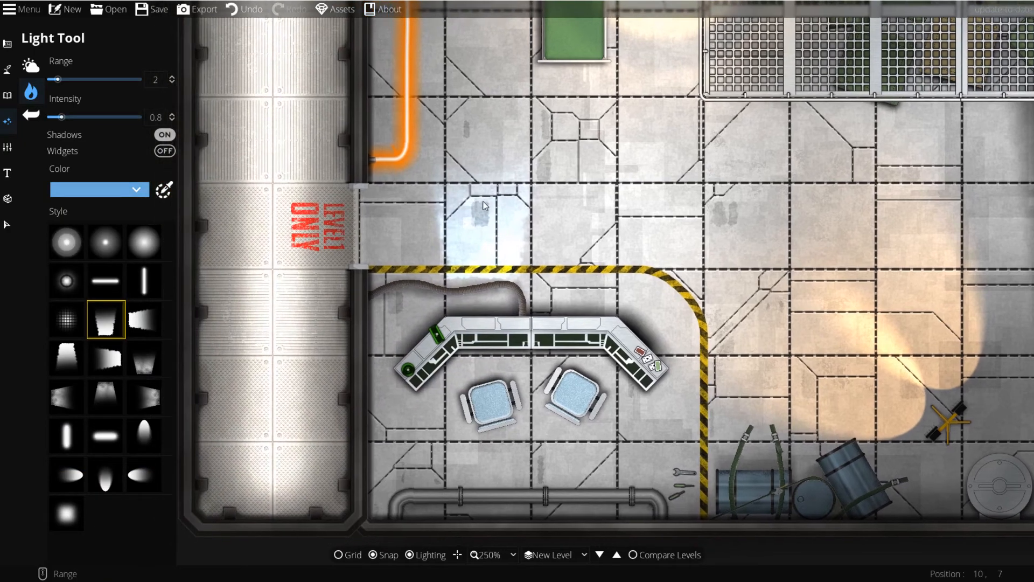
key(Down)
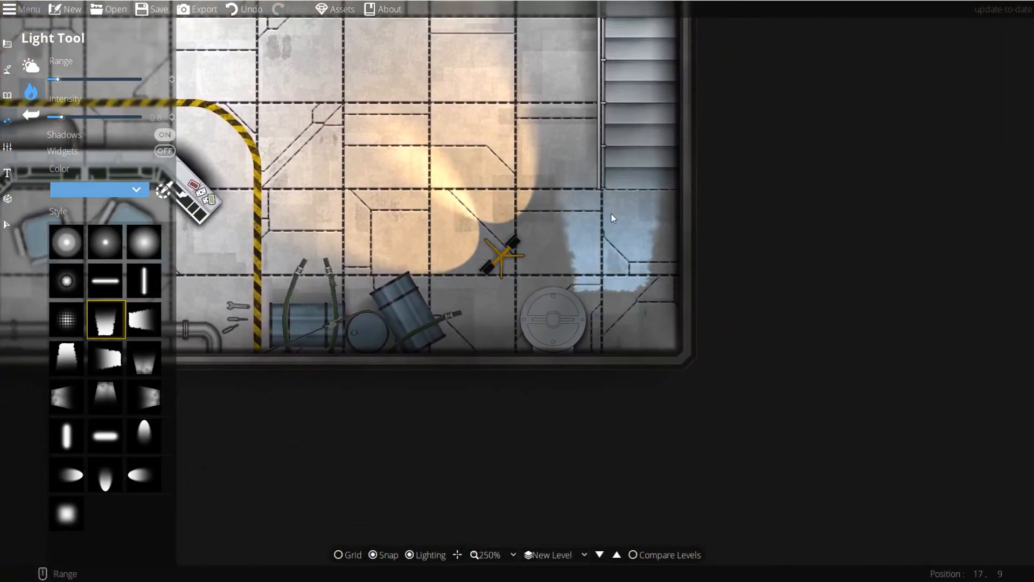
scroll(641, 193, up, 2)
scroll(642, 192, up, 1)
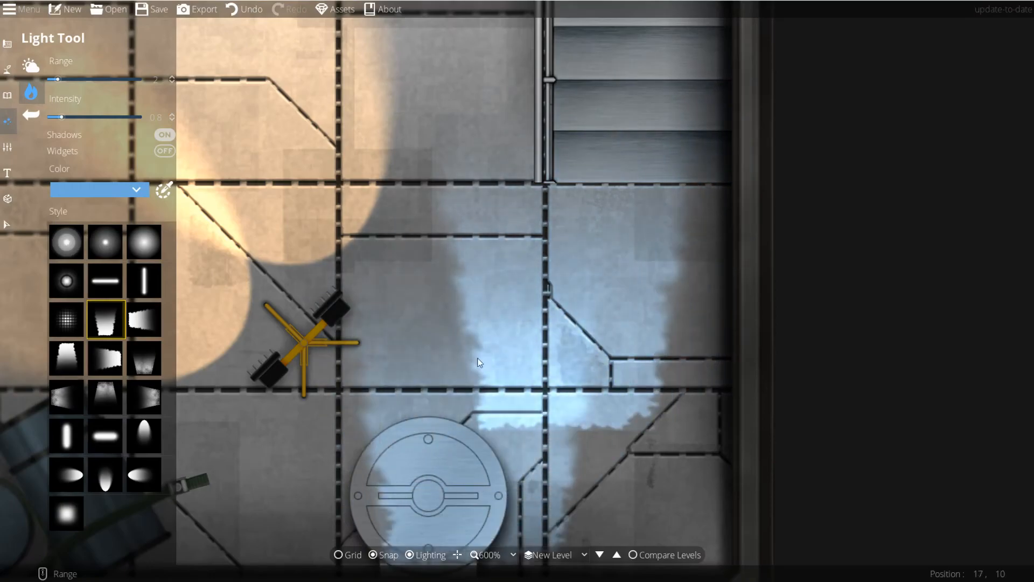
drag(302, 273, 352, 209)
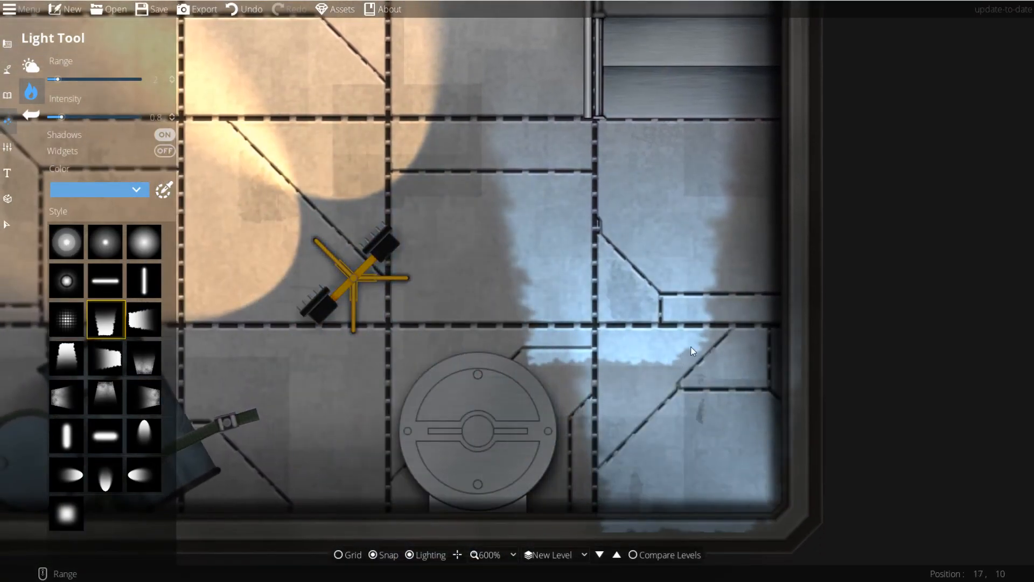
click(635, 363)
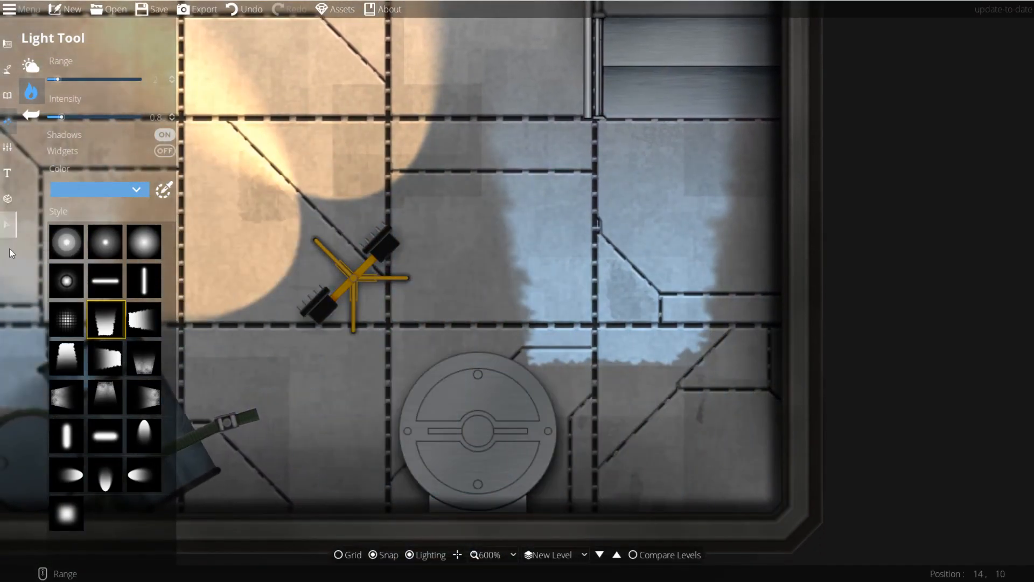
- Switch to selecting objects and undo the placement of the blue light below the stairs
click(7, 224)
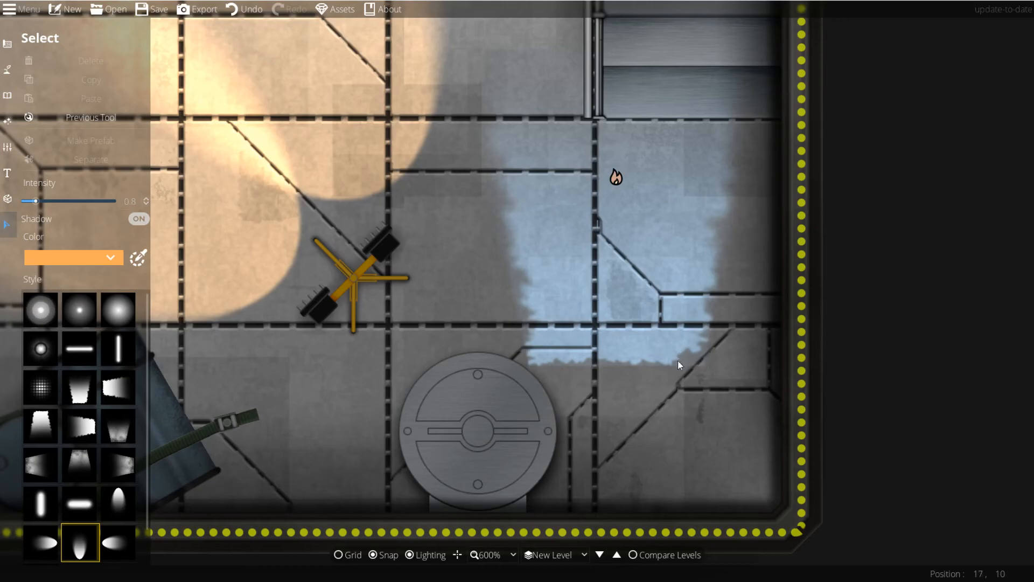
drag(561, 288, 591, 367)
scroll(593, 341, down, 2)
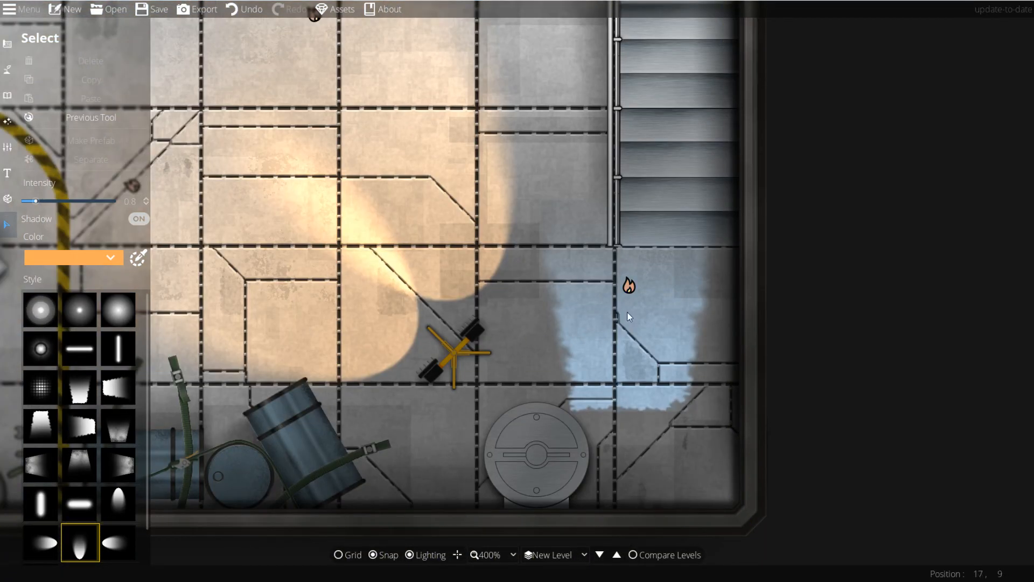
key(ctrl+z)
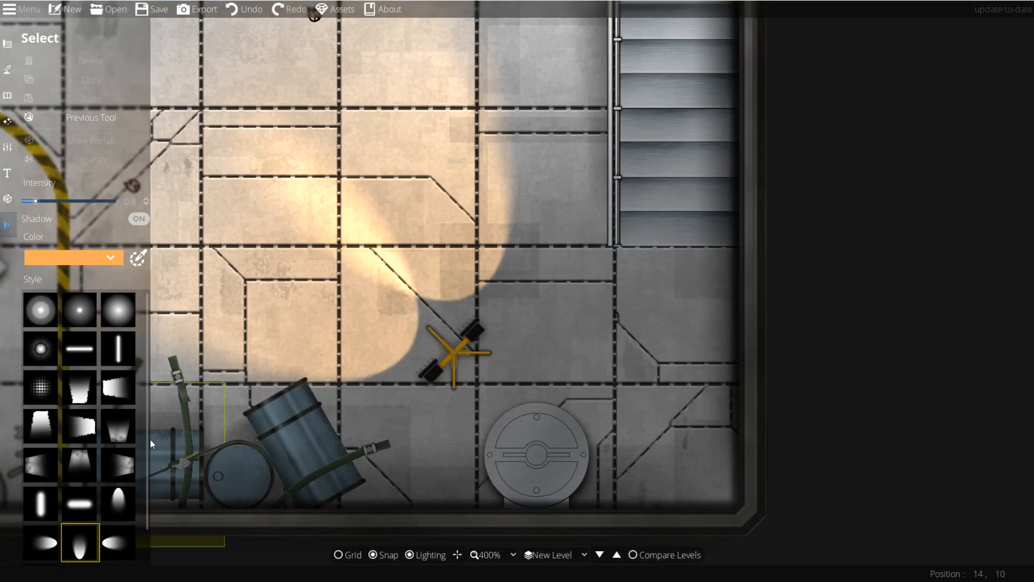
- Try a blue ragged-edged beam light on the floor just south of the stairs and undo its placement
click(120, 440)
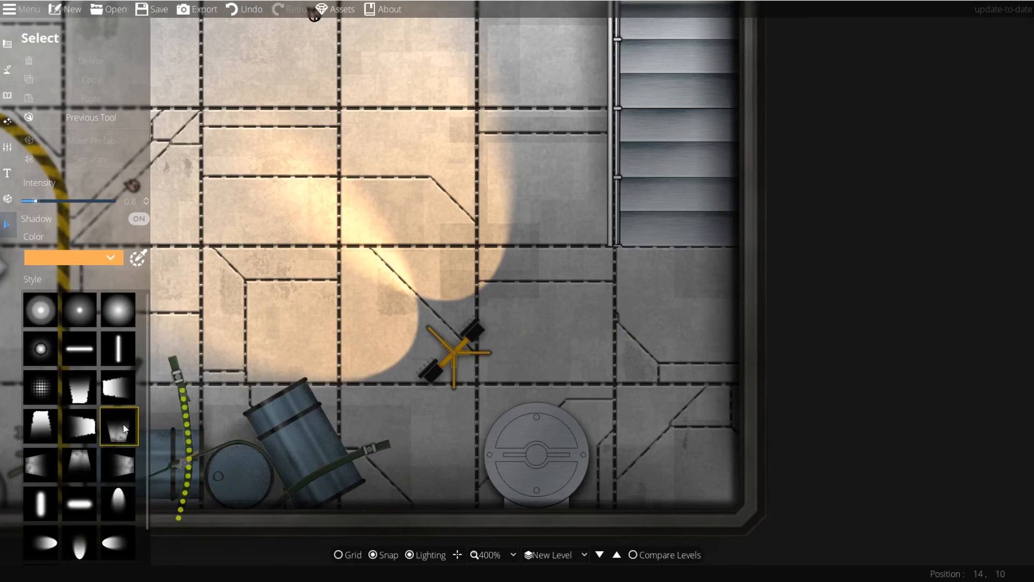
click(8, 121)
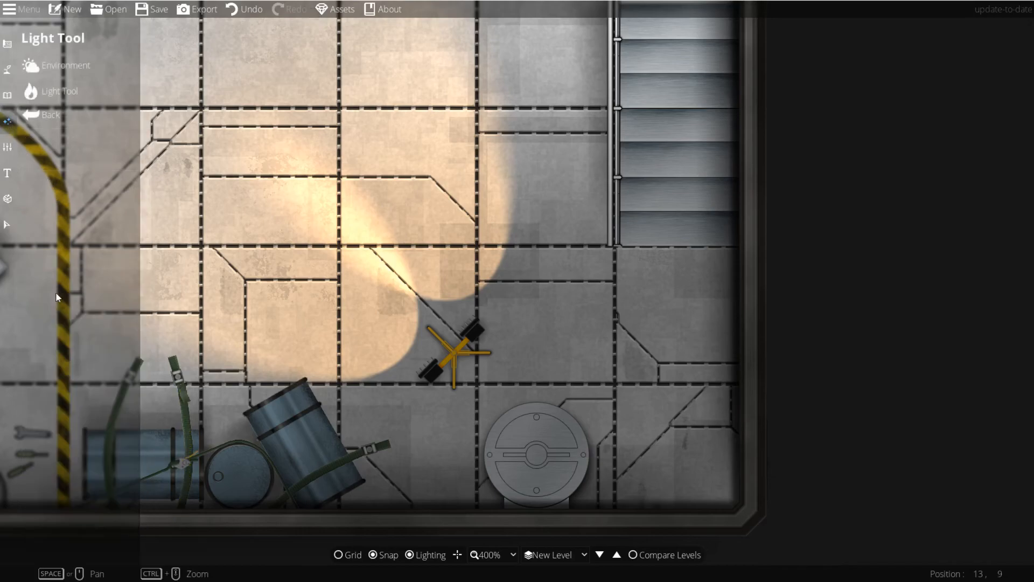
click(49, 92)
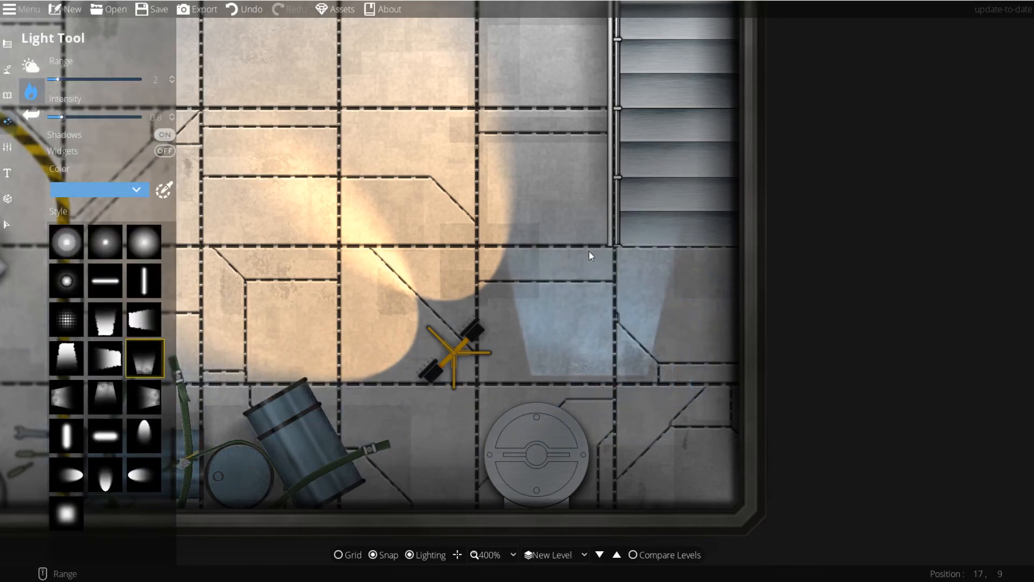
click(7, 44)
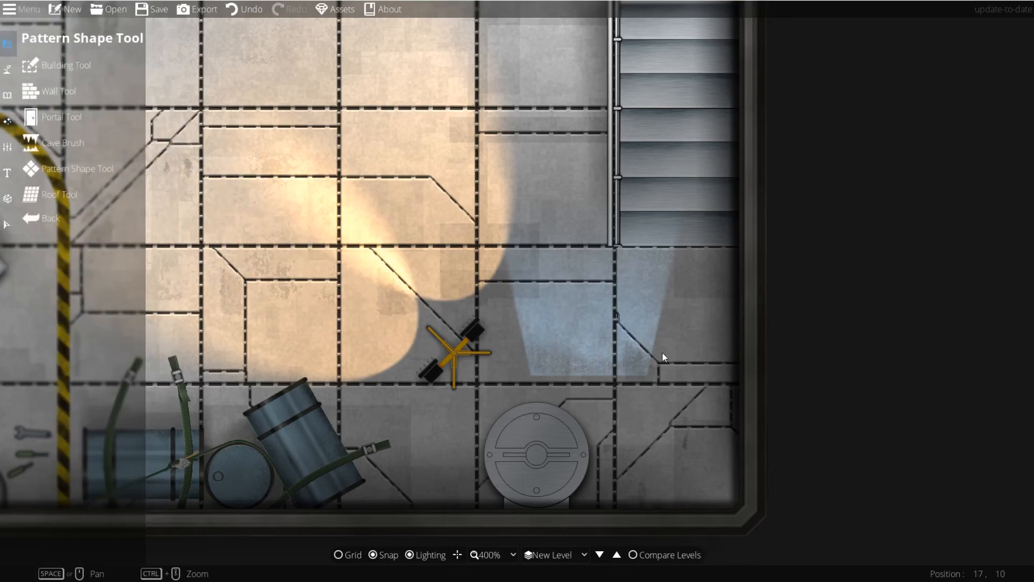
scroll(662, 358, up, 1)
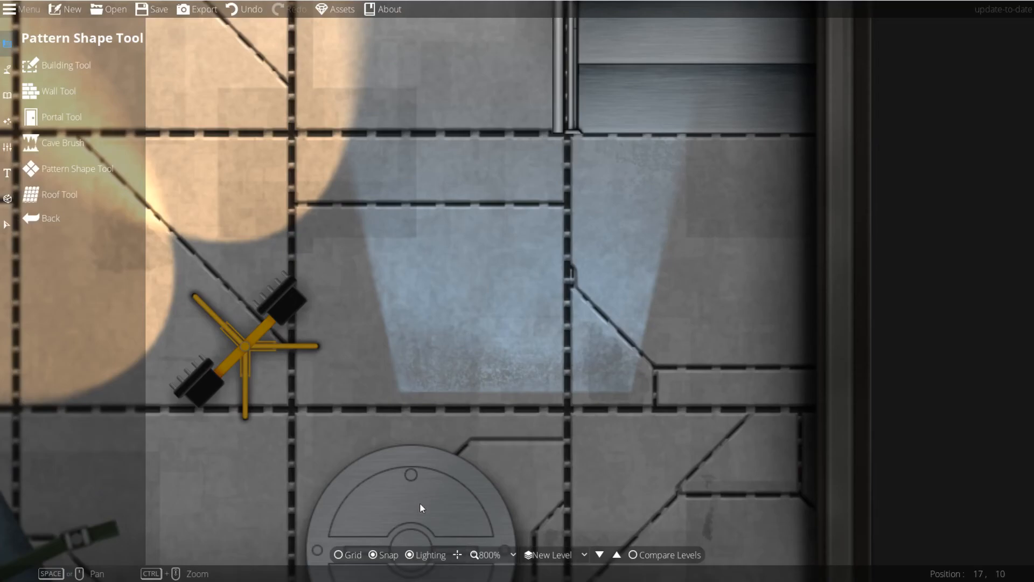
scroll(584, 349, down, 4)
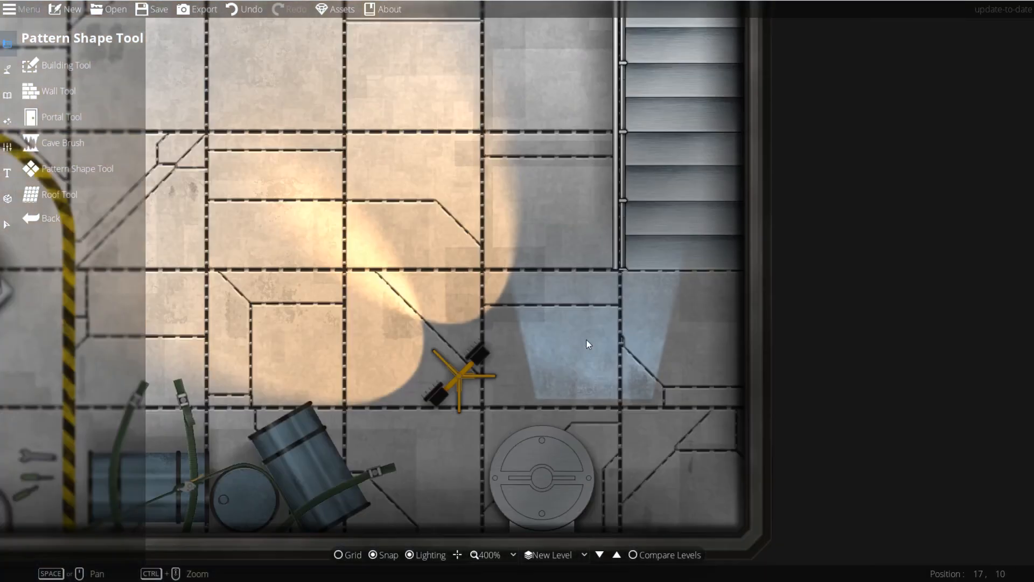
key(ctrl+z)
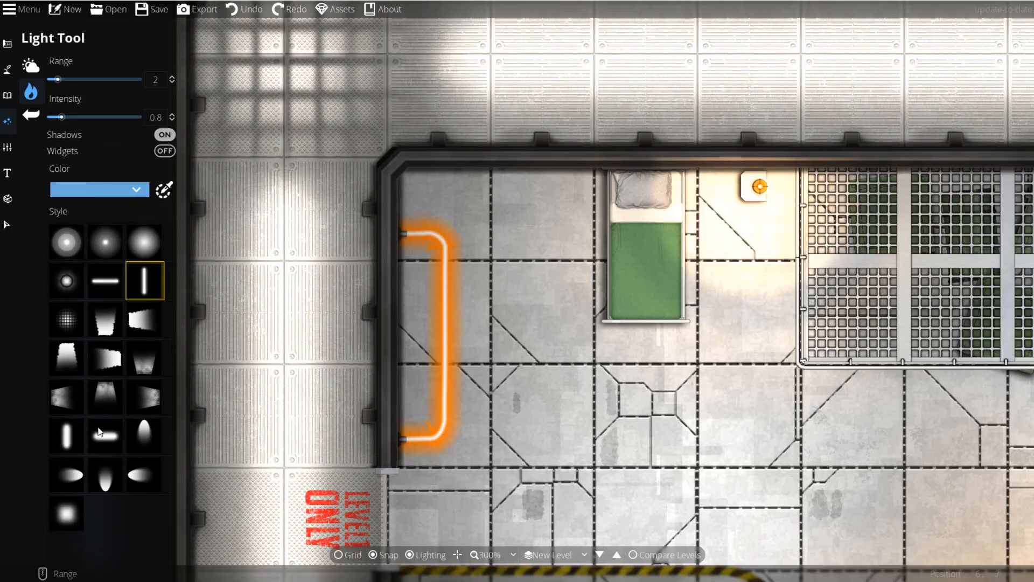
- Configure the Light Tool with the soft vertical bar style and a custom saturated orange colour
click(67, 436)
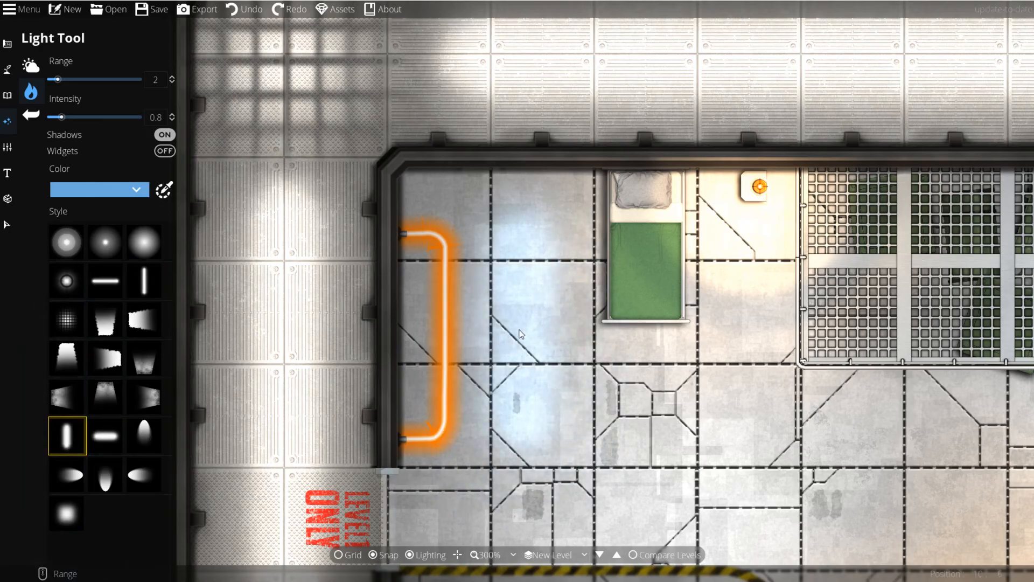
click(108, 191)
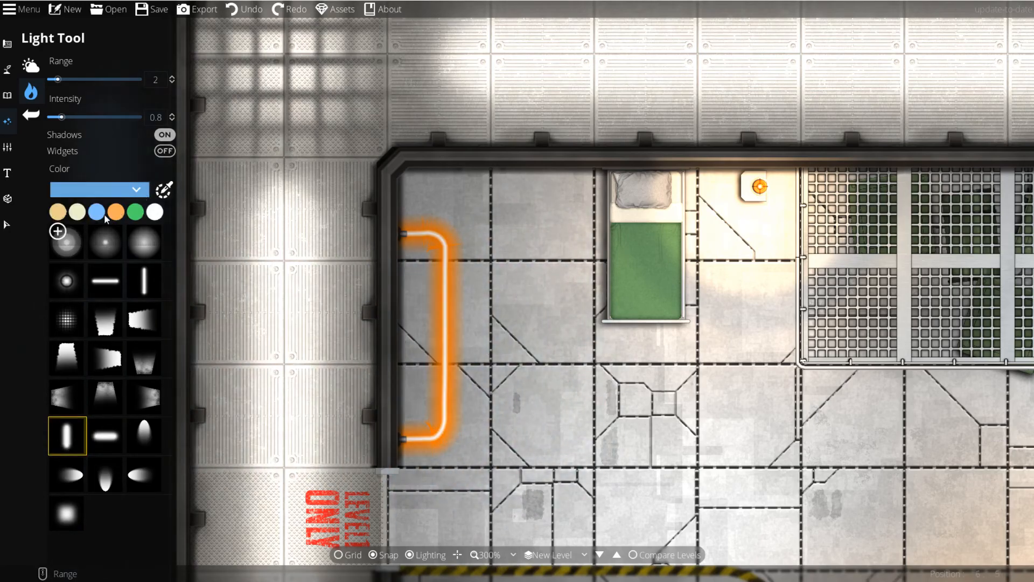
click(118, 213)
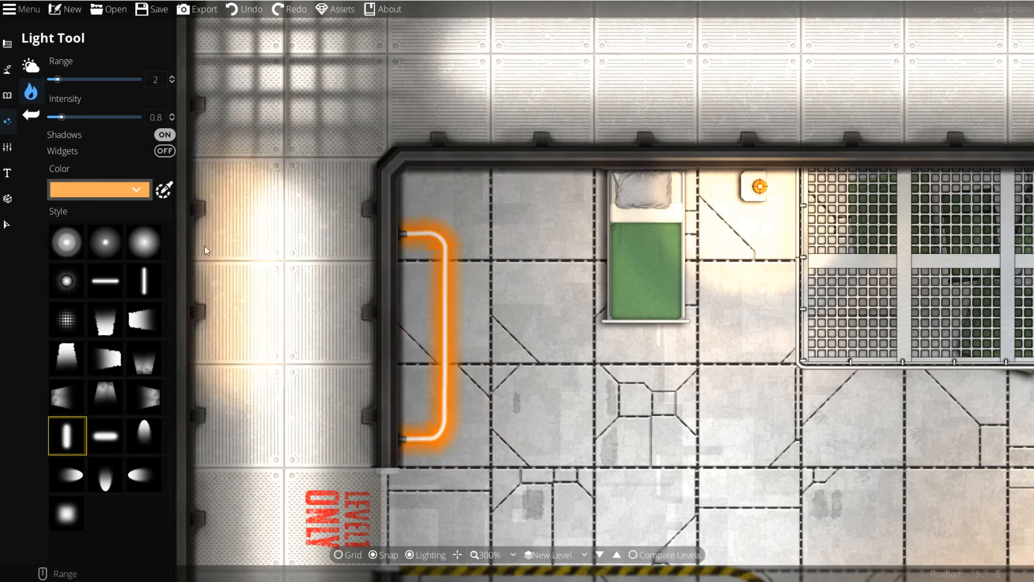
click(164, 189)
drag(180, 234, 179, 200)
click(191, 453)
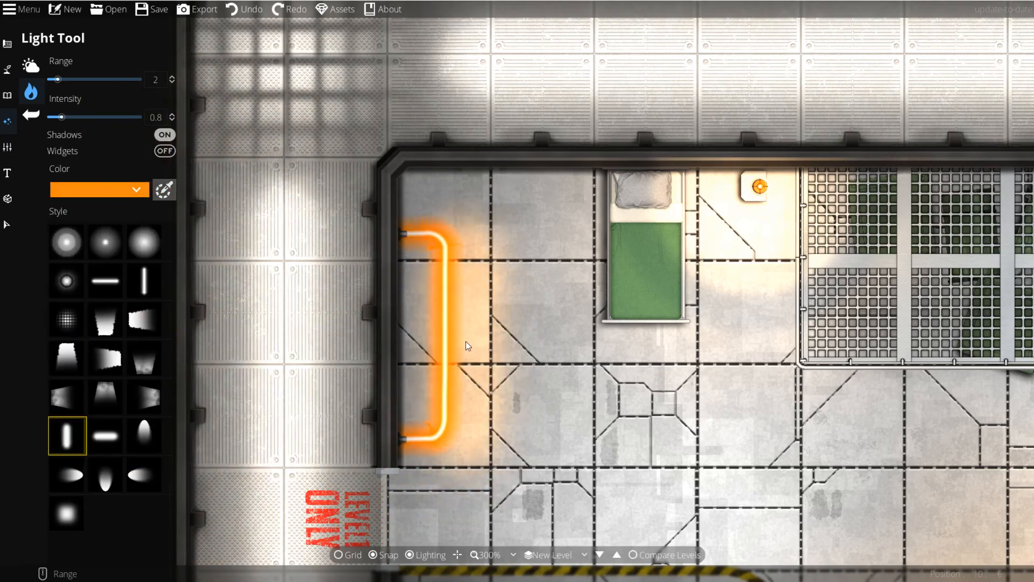
- Set the light's range to 2.5 and intensity to 0.7, and place it over the glowing orange pipe on the room's west wall
scroll(443, 345, up, 1)
click(57, 117)
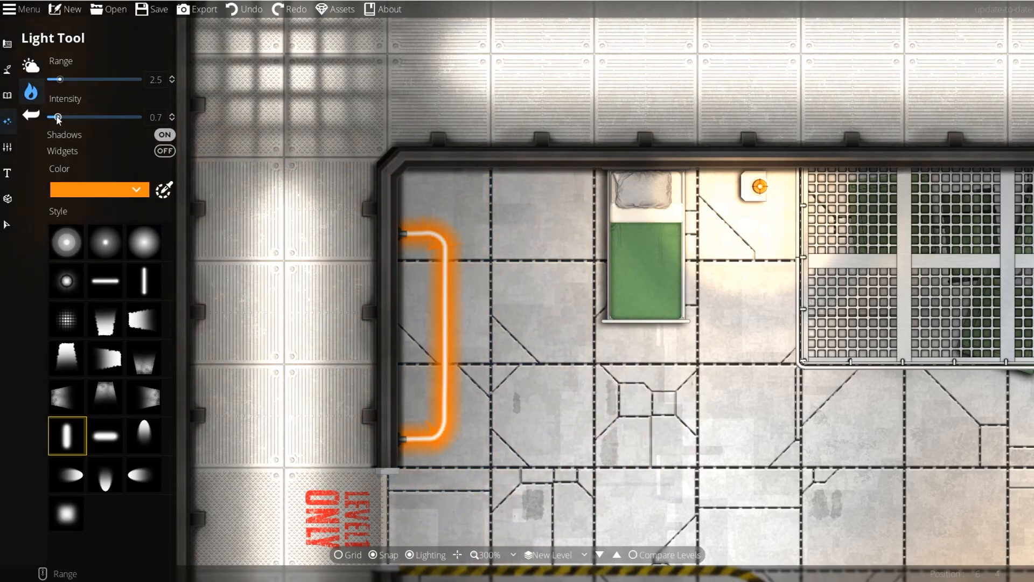
click(493, 334)
click(431, 335)
- Add a ribbed light-blocking portal to the wall between the corridor and the console area, and choose the plain bar portal style
drag(573, 307, 533, 231)
drag(780, 317, 501, 122)
scroll(501, 122, down, 2)
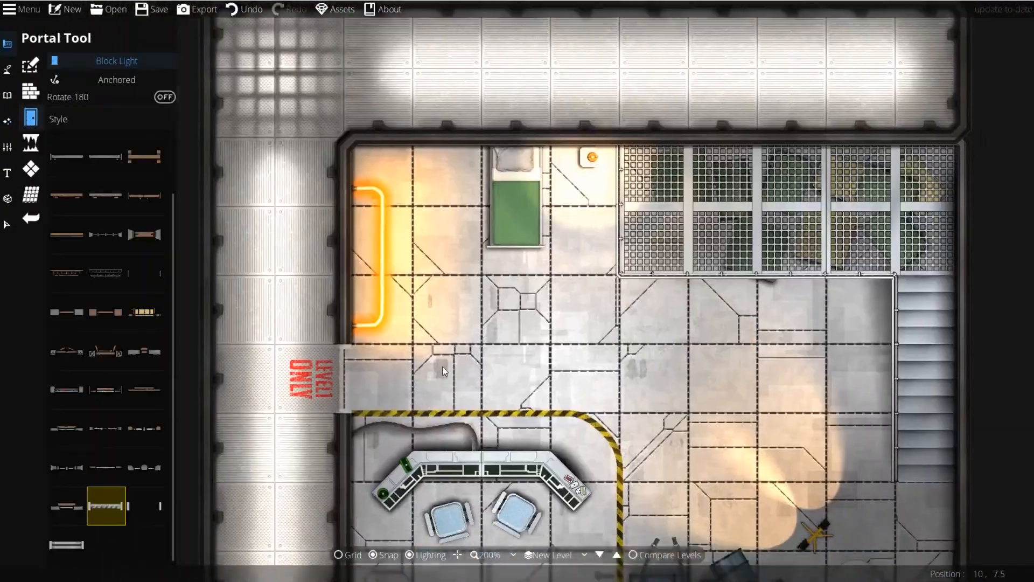
drag(442, 367, 475, 270)
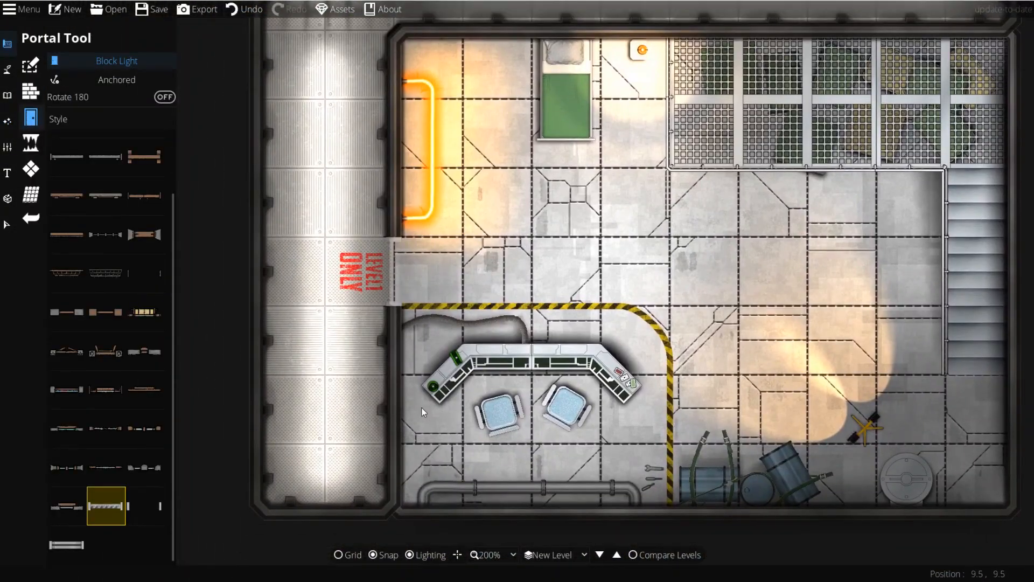
click(391, 415)
scroll(391, 420, up, 3)
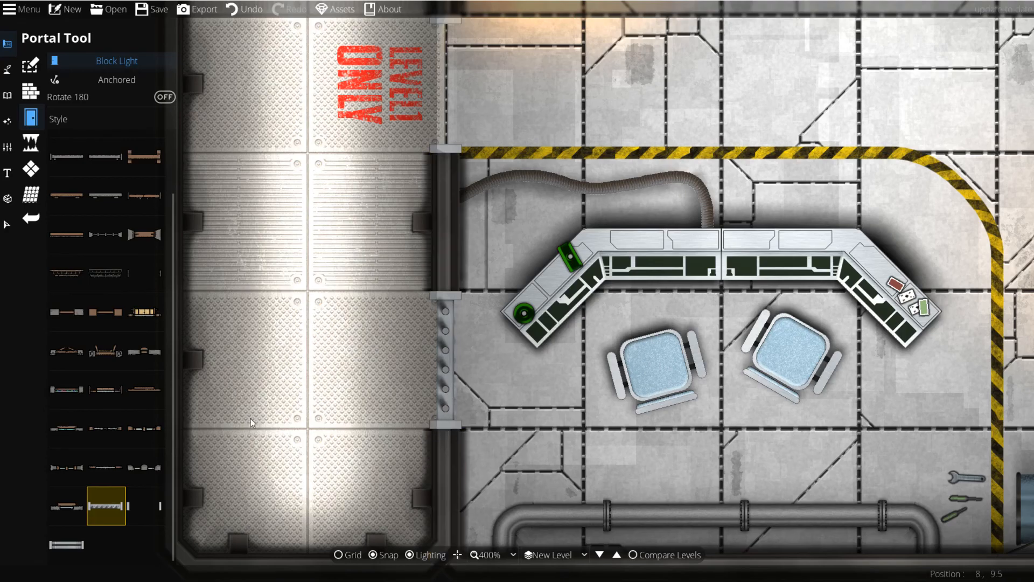
click(79, 545)
drag(302, 266, 293, 491)
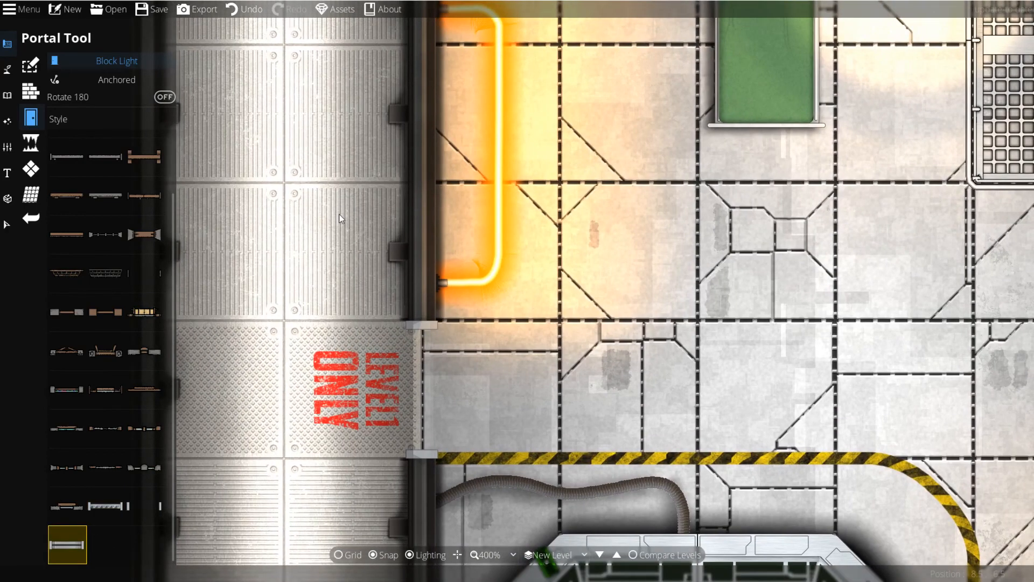
drag(405, 453, 359, 125)
- Configure the Path Tool with the dark shadow style on User Layer 1 and a width of 0.19
drag(309, 287, 454, 339)
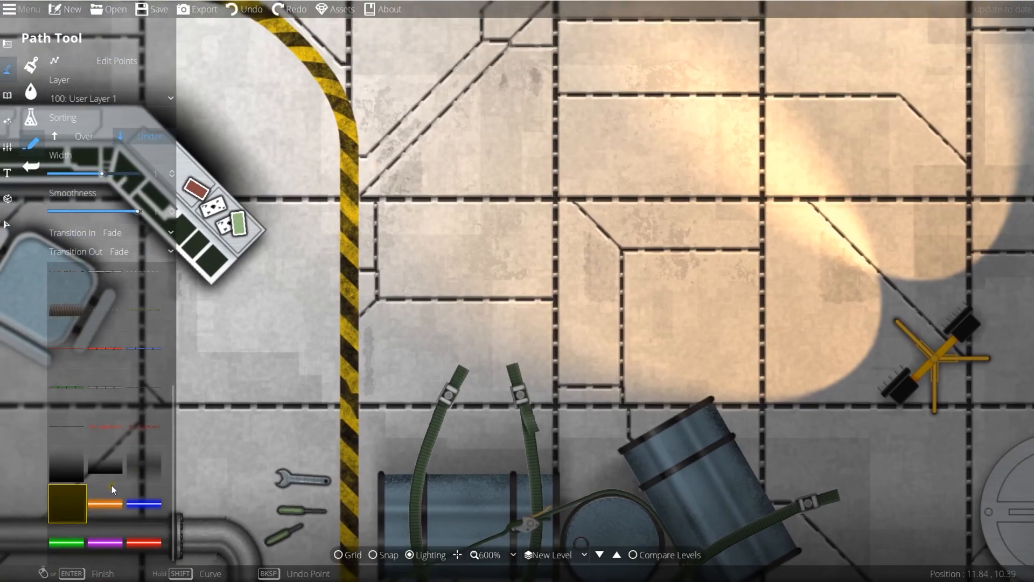
click(147, 462)
click(121, 99)
click(132, 208)
click(140, 228)
drag(100, 173, 65, 174)
- Draw short shadow paths along the two loose green straps that rise above the horizontal blue barrel
click(465, 391)
right_click(439, 466)
drag(455, 371, 461, 288)
click(461, 291)
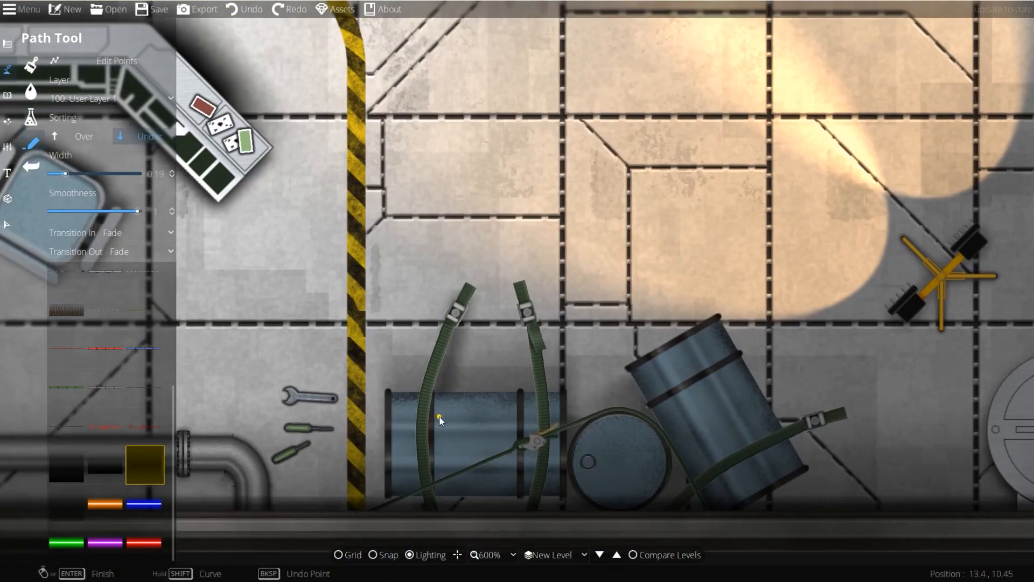
right_click(439, 417)
click(521, 318)
click(528, 420)
right_click(528, 420)
- Draw shadow paths along the tilted barrel's east edge and the horizontal barrel's north edge
drag(797, 406, 690, 315)
click(683, 365)
click(611, 236)
right_click(612, 237)
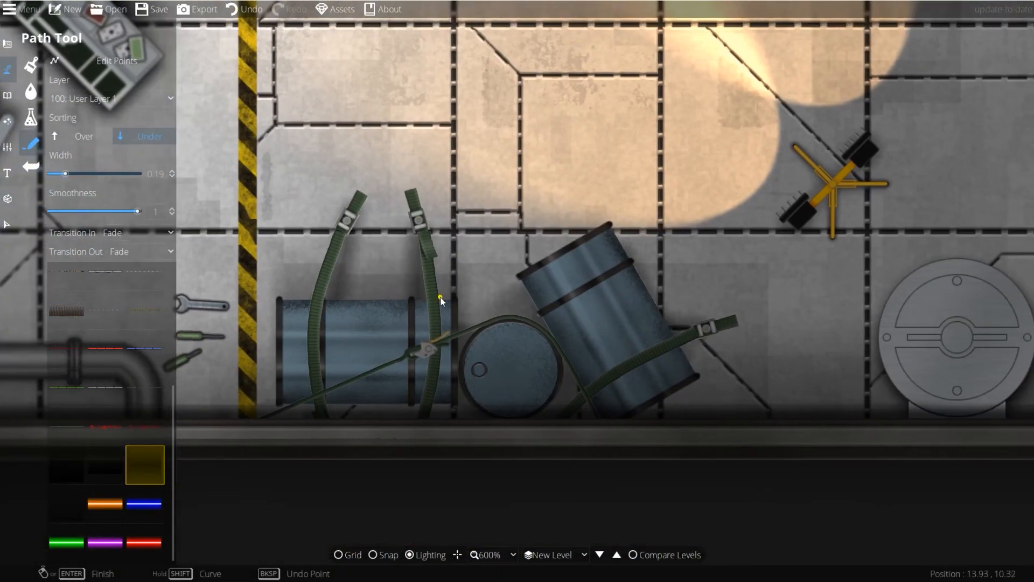
click(436, 300)
click(300, 298)
right_click(299, 298)
drag(543, 198, 337, 283)
scroll(572, 314, down, 6)
drag(519, 183, 537, 291)
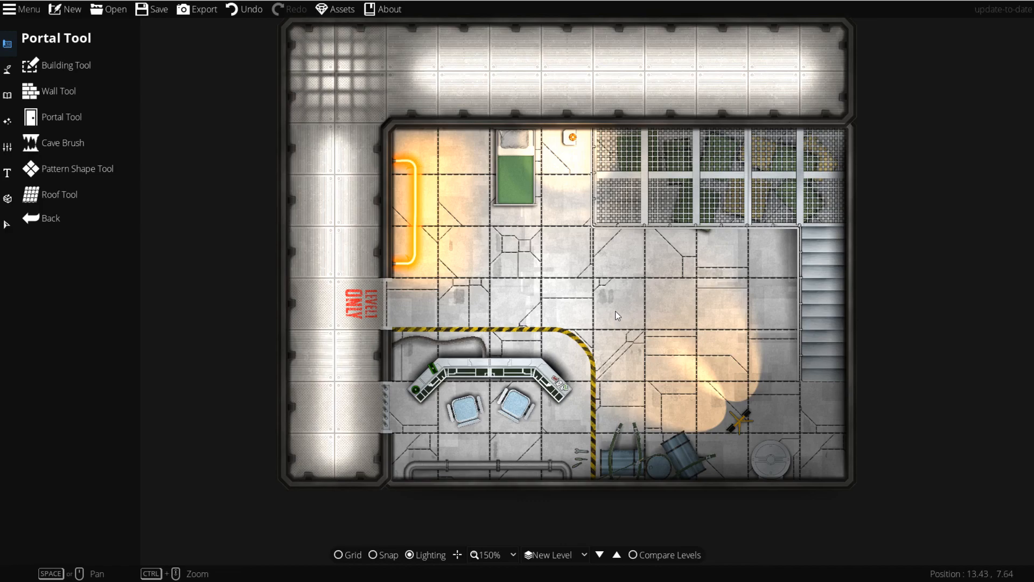
drag(616, 311, 625, 336)
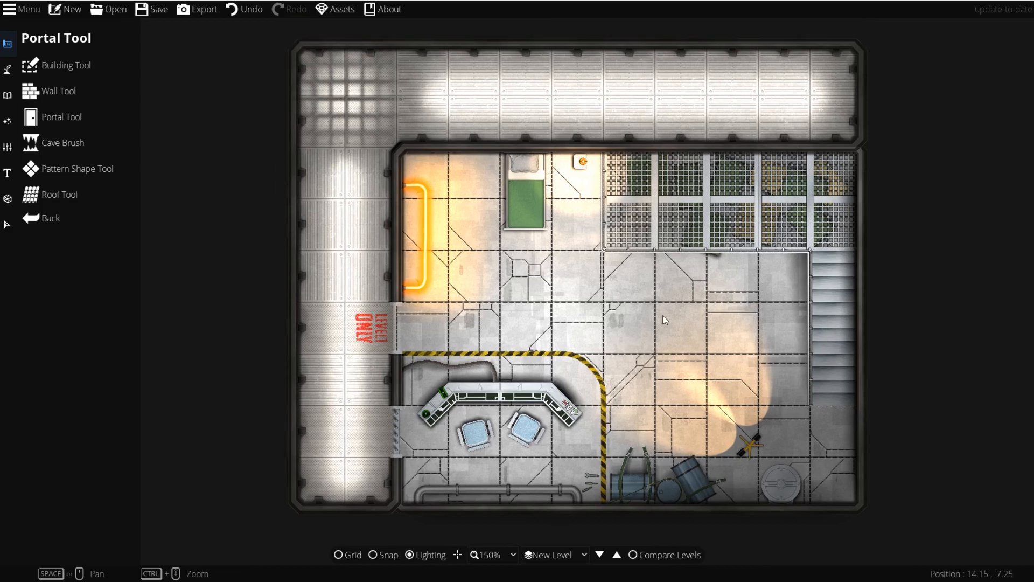